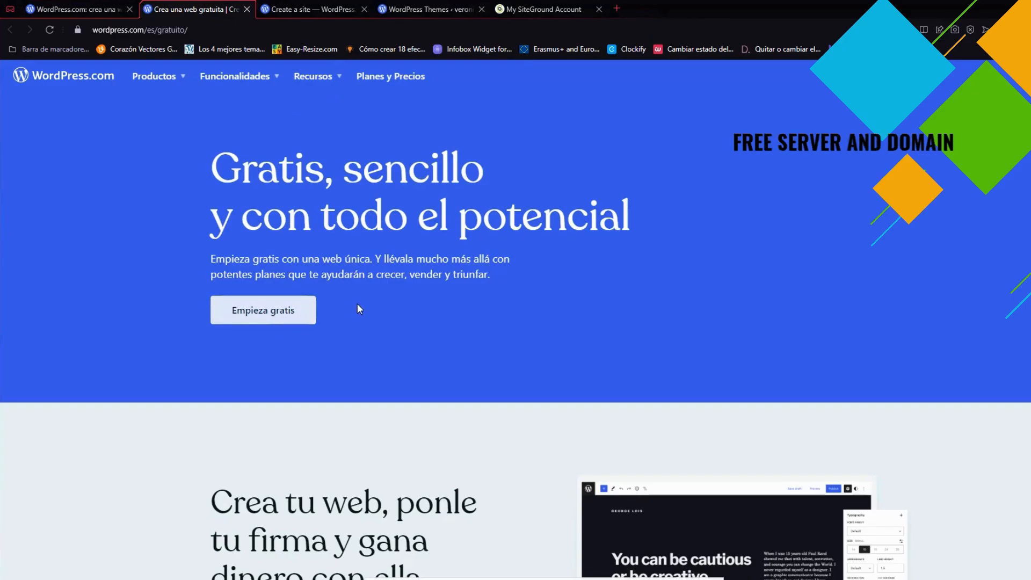
# Step: Choose the free domain ameliaproject6.wordpress.com from the Ameliaproject domain suggestions and continue with it
pyautogui.click(309, 9)
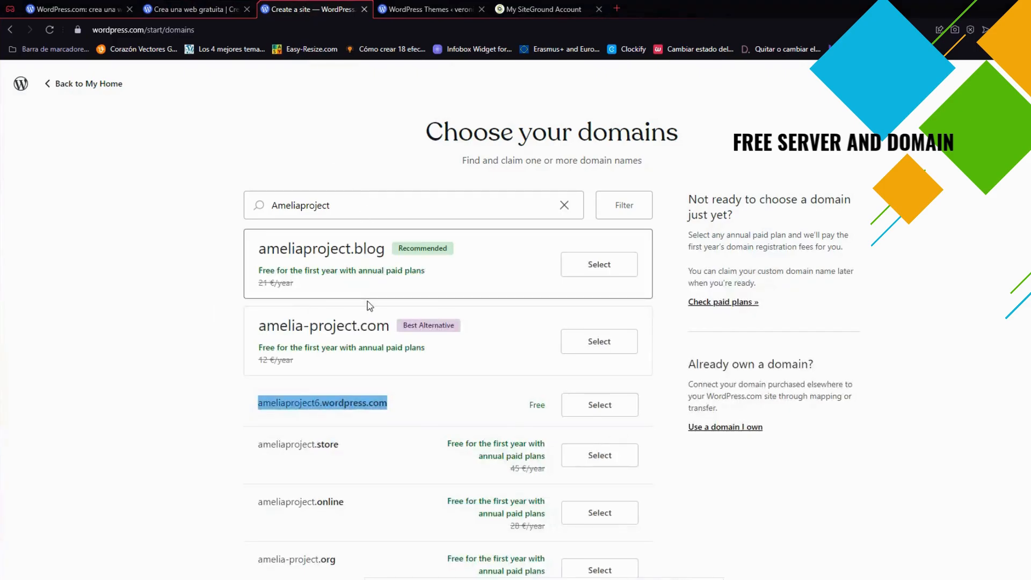
pyautogui.click(356, 207)
pyautogui.moveTo(384, 204); pyautogui.dragTo(244, 209)
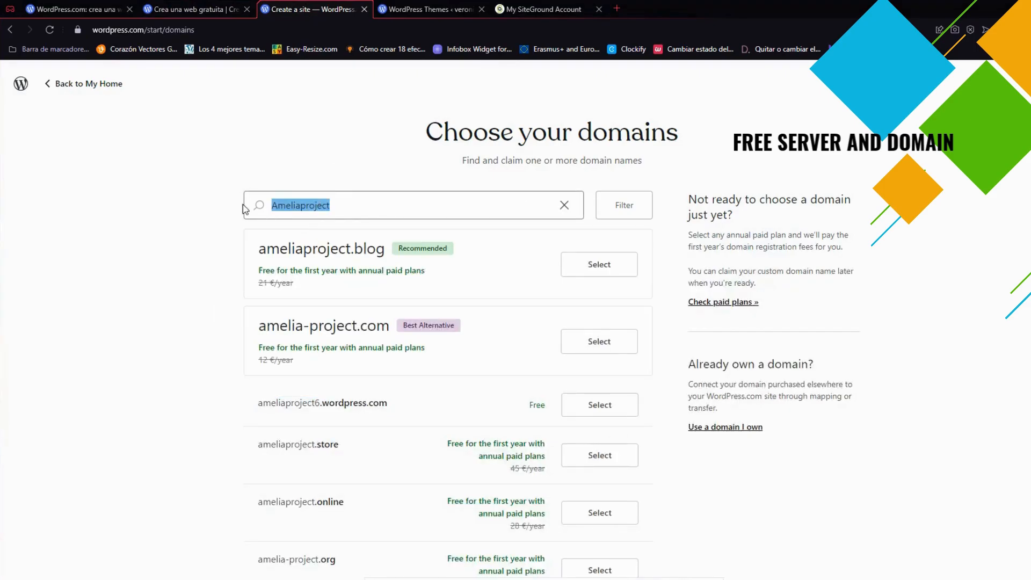
pyautogui.click(262, 210)
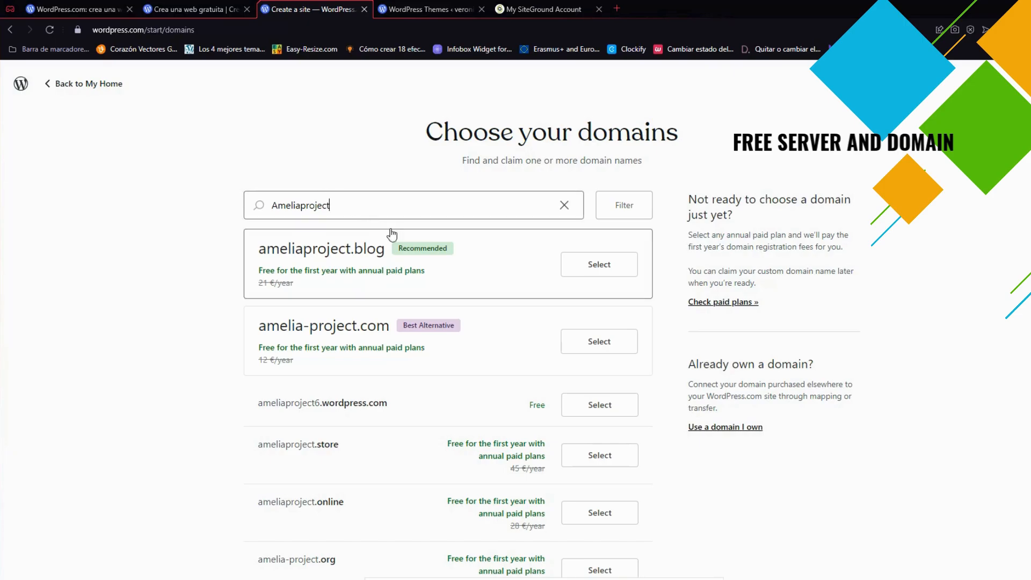
pyautogui.scroll(-2, 349, 268)
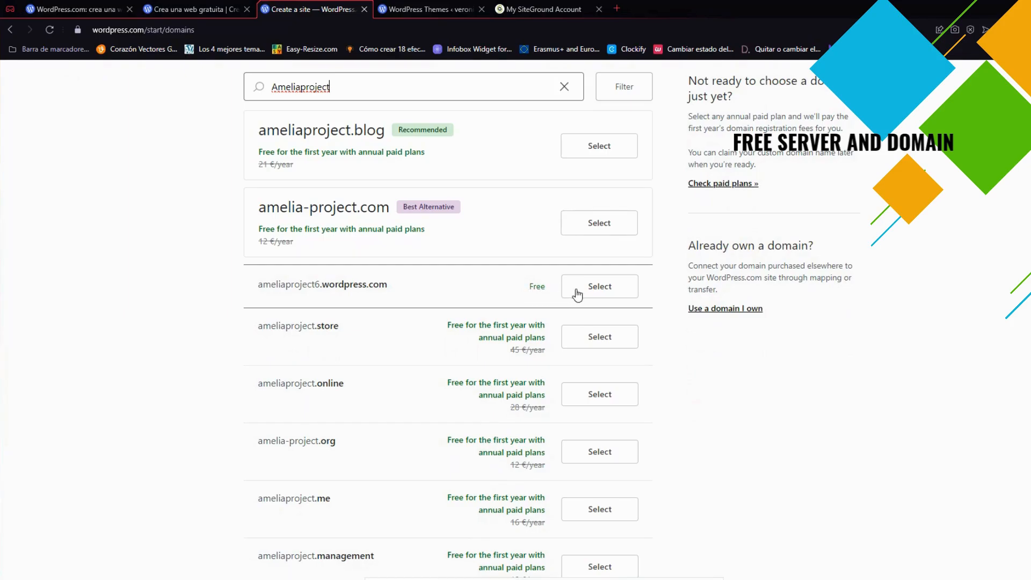
pyautogui.click(593, 290)
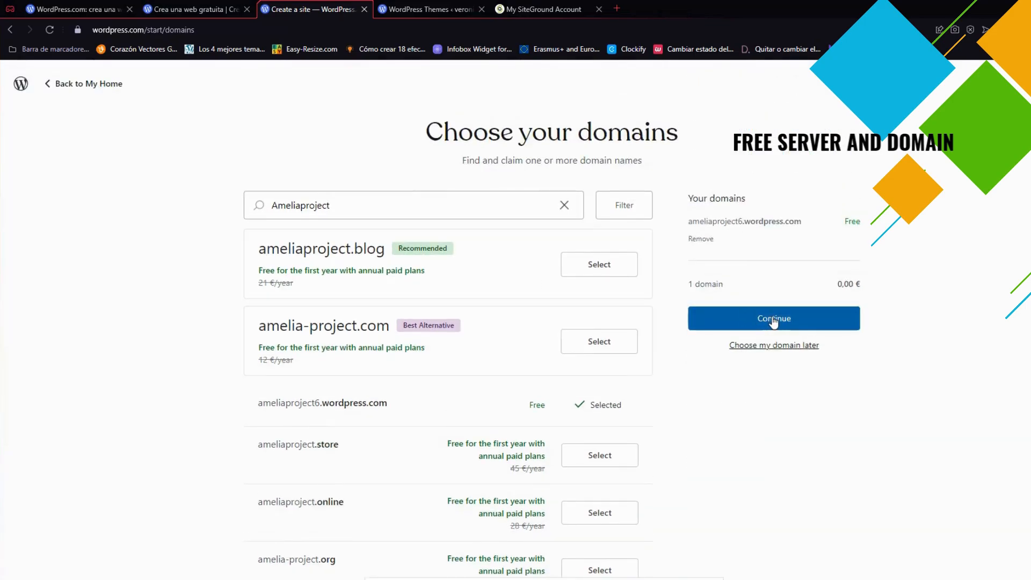
pyautogui.click(773, 320)
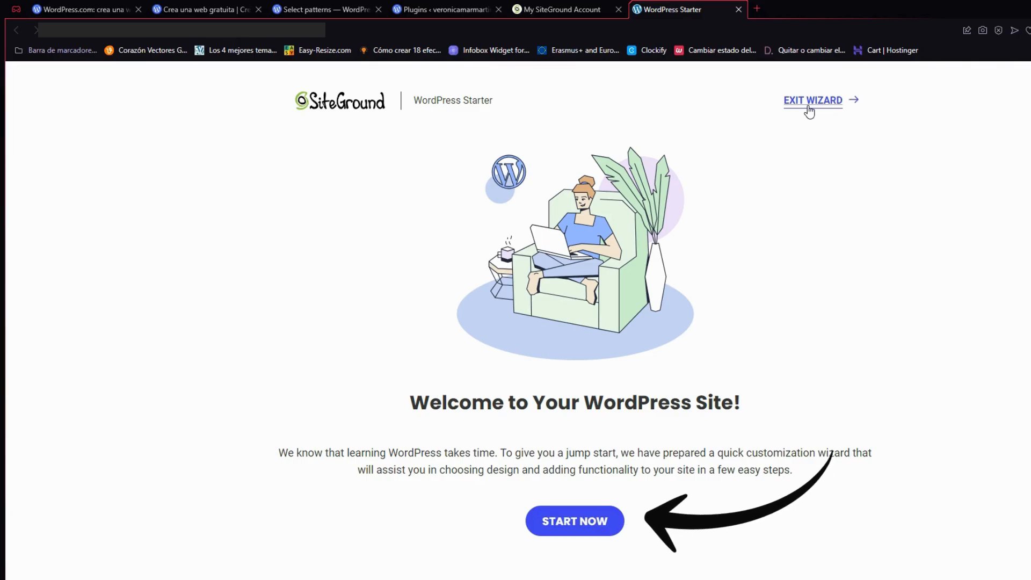
# Step: Exit the SiteGround starter wizard and search the WordPress theme directory for Astra
pyautogui.click(811, 110)
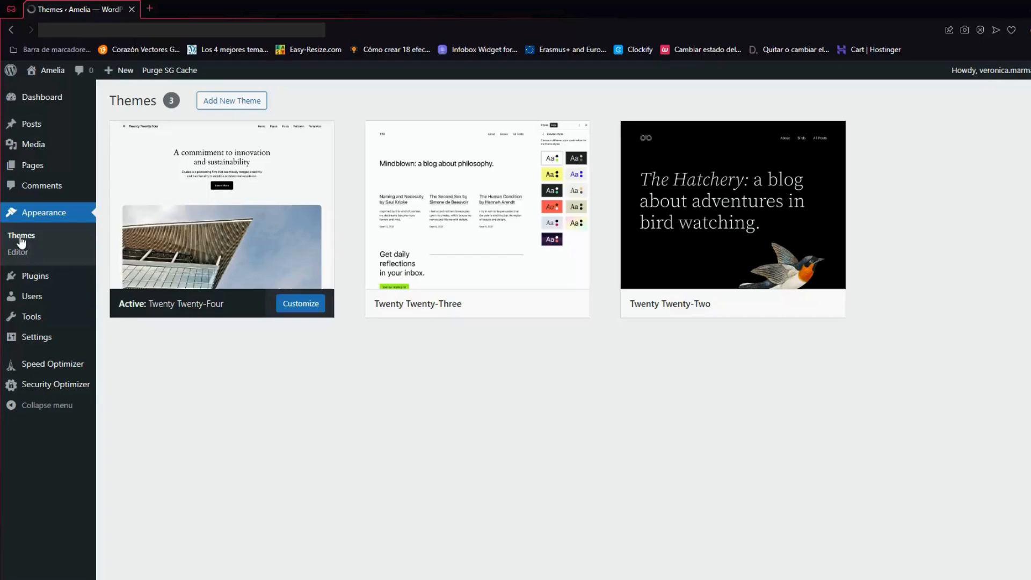
pyautogui.click(235, 110)
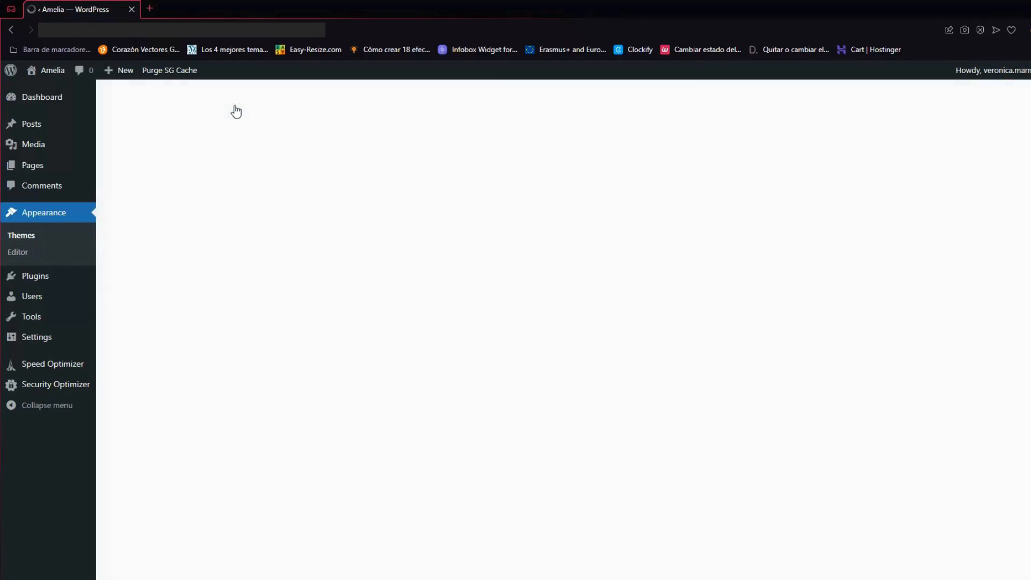
pyautogui.click(856, 114)
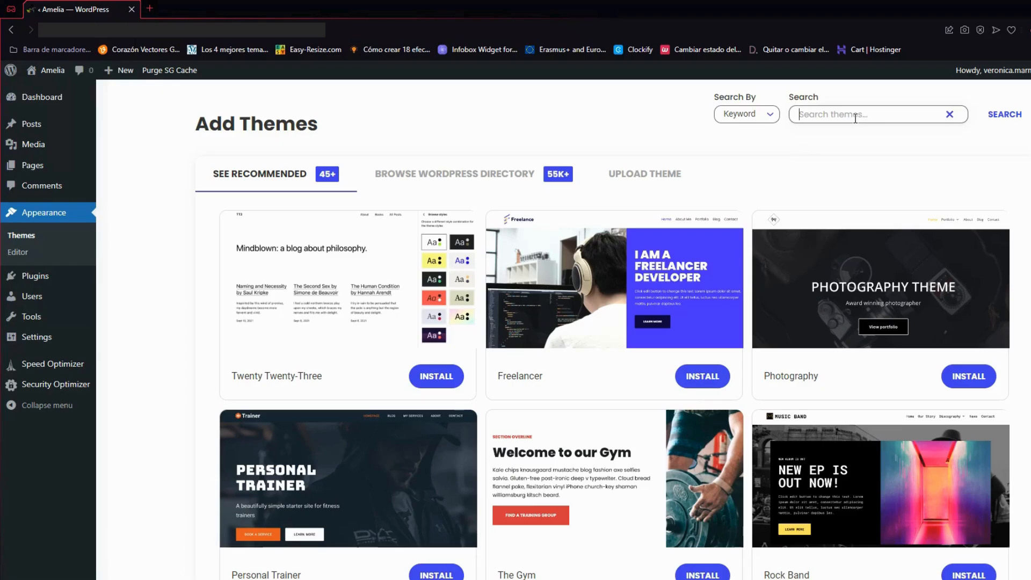
pyautogui.write('Astra')
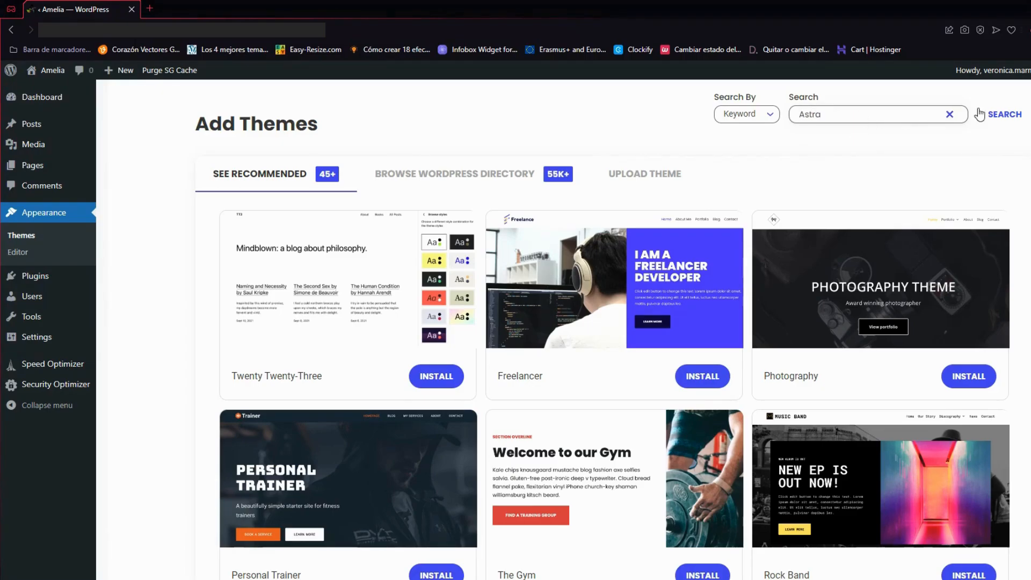
pyautogui.click(999, 115)
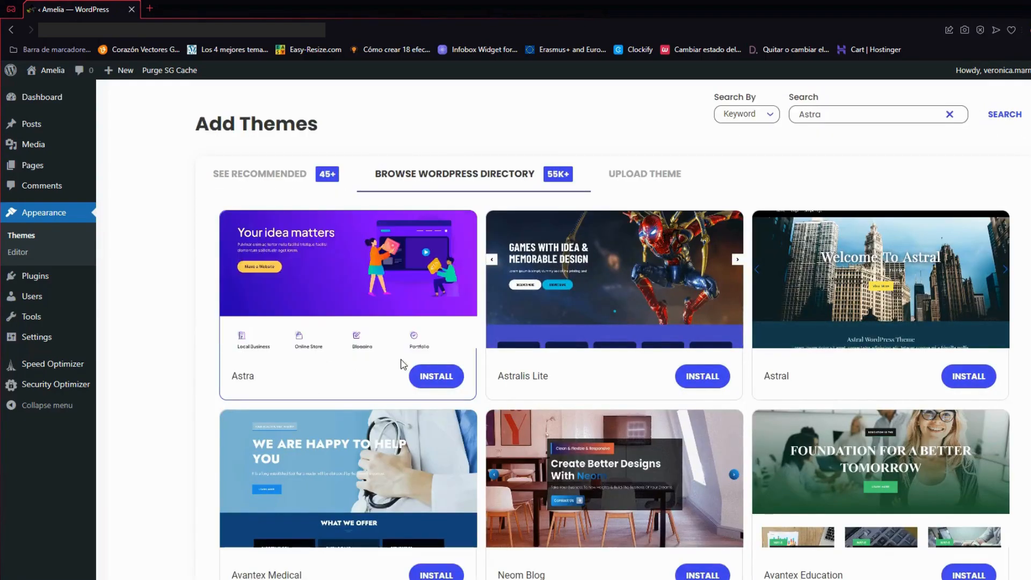
# Step: Install and activate the Astra theme and open its live preview
pyautogui.click(436, 376)
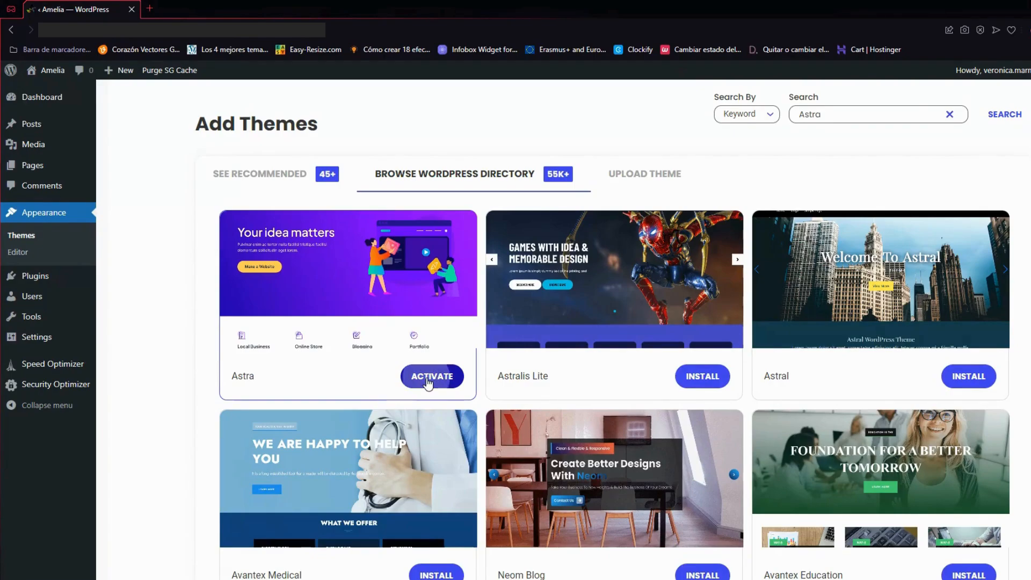
pyautogui.click(430, 380)
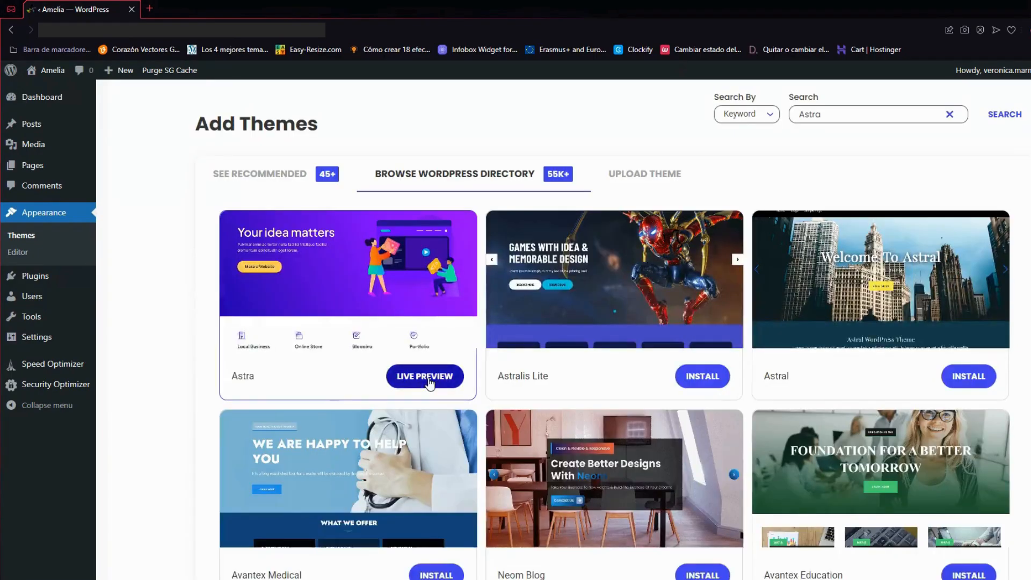
pyautogui.click(430, 382)
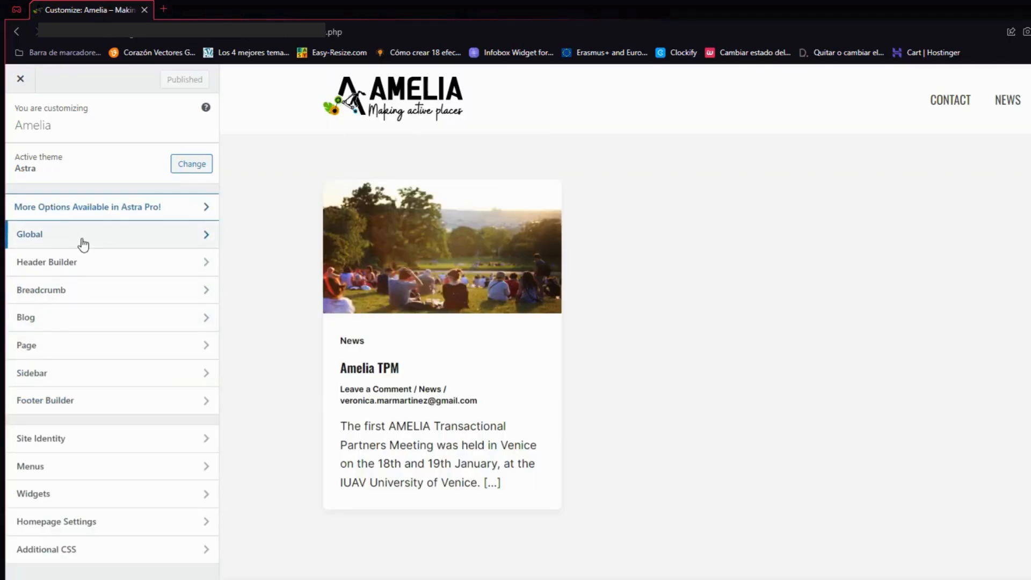
# Step: Examine the theme's global colour palette and theme colour settings
pyautogui.click(84, 244)
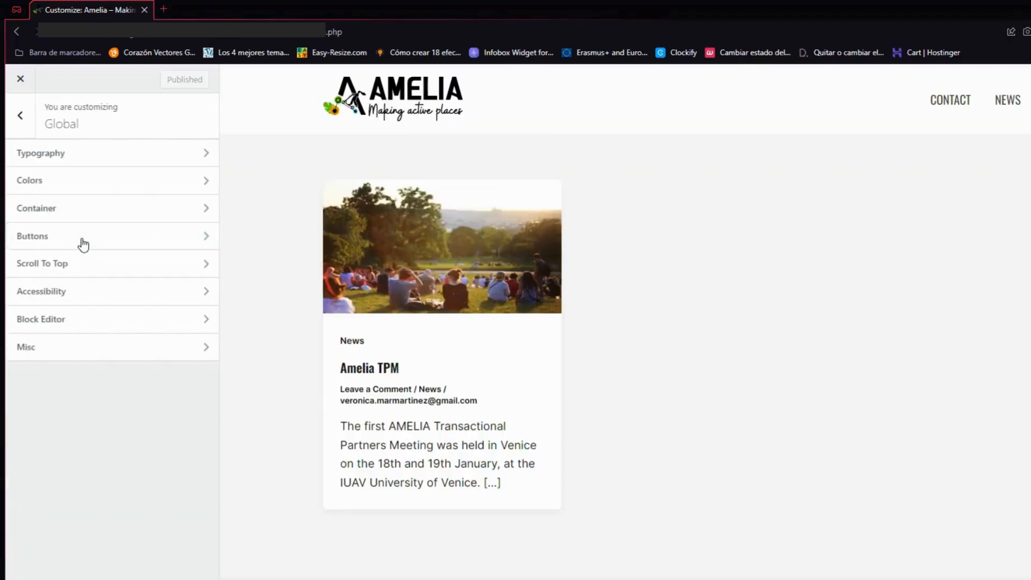
pyautogui.click(73, 186)
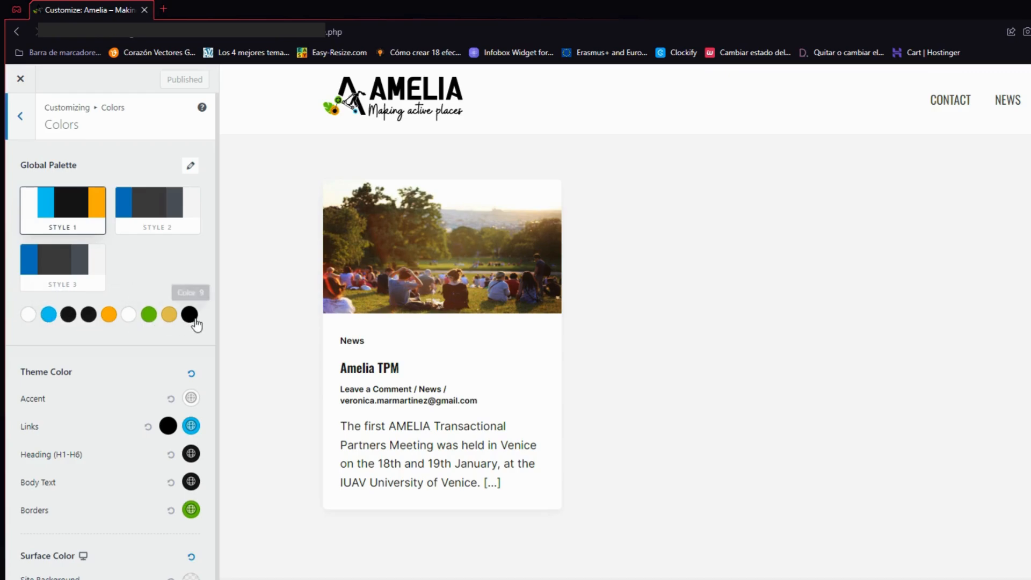
pyautogui.click(16, 116)
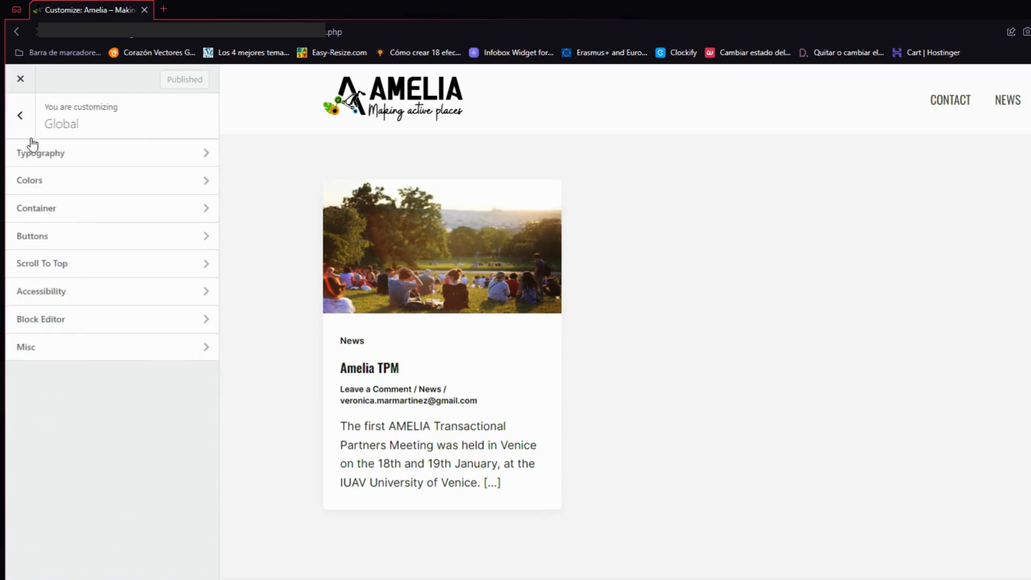
# Step: Examine the global typography settings and the font families available for the headings font
pyautogui.click(63, 153)
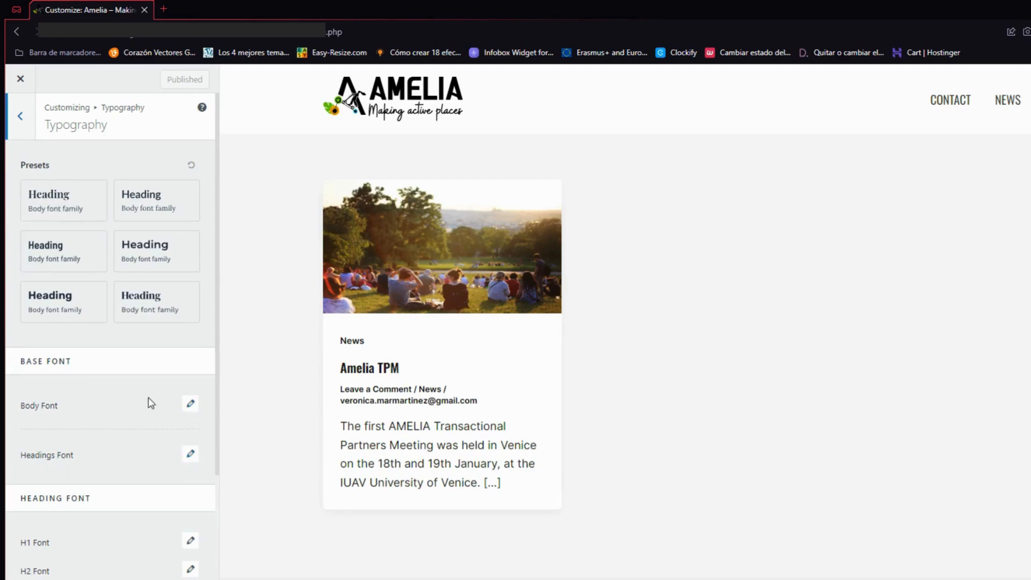
pyautogui.click(191, 454)
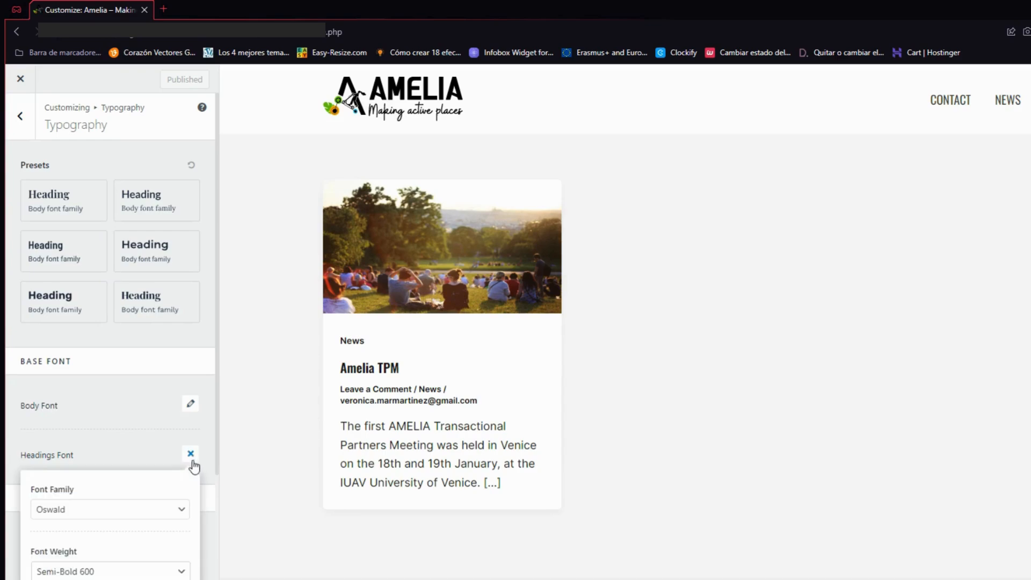
pyautogui.click(94, 510)
pyautogui.scroll(-3, 96, 447)
pyautogui.scroll(-2, 97, 438)
pyautogui.scroll(8, 97, 441)
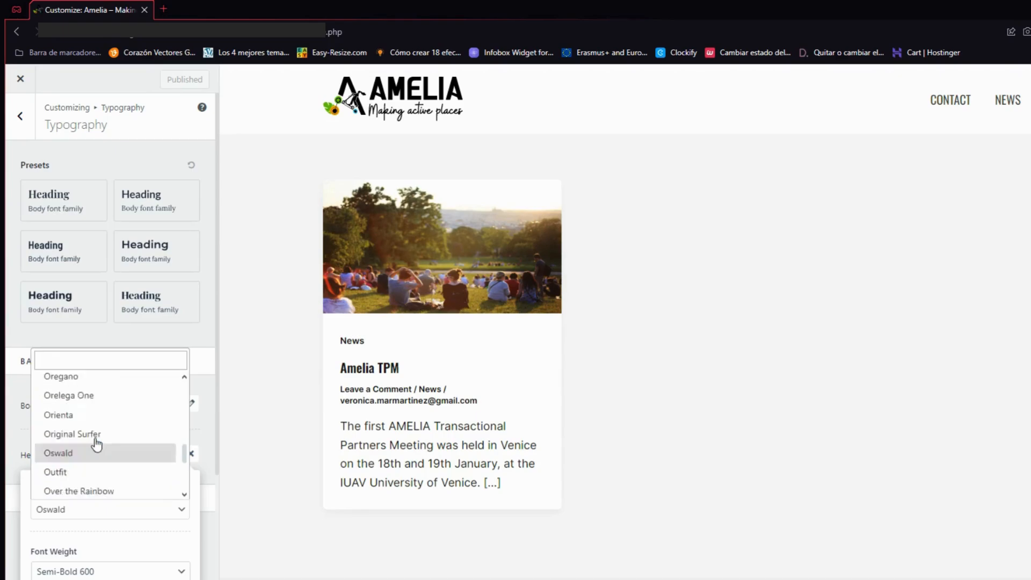
pyautogui.press('Escape')
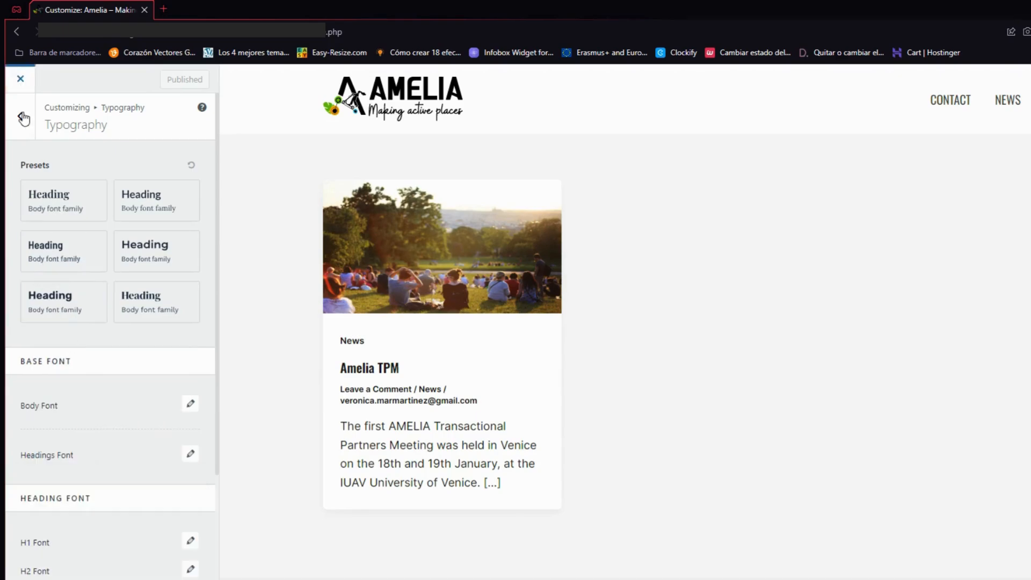
pyautogui.click(20, 116)
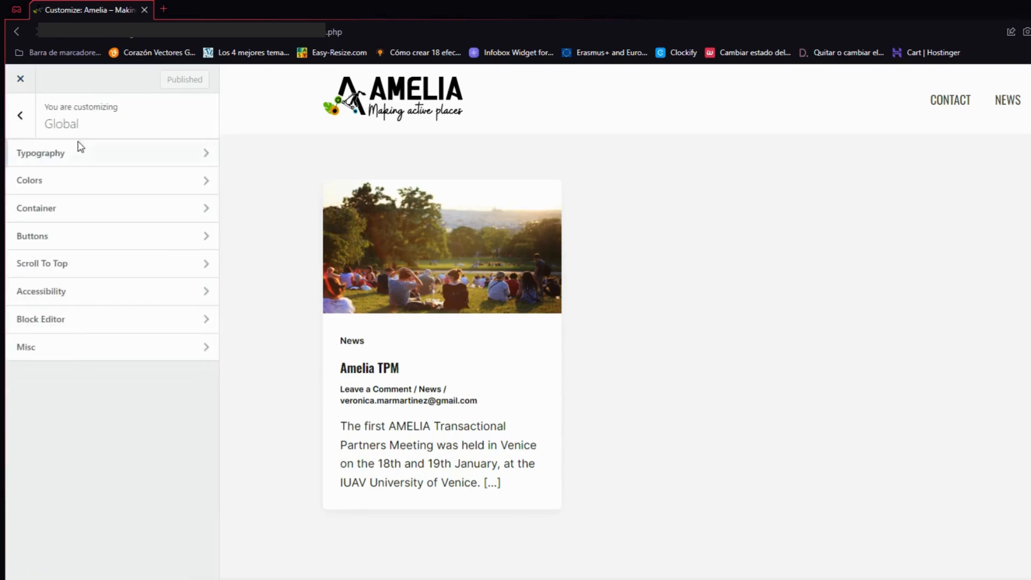
pyautogui.click(20, 116)
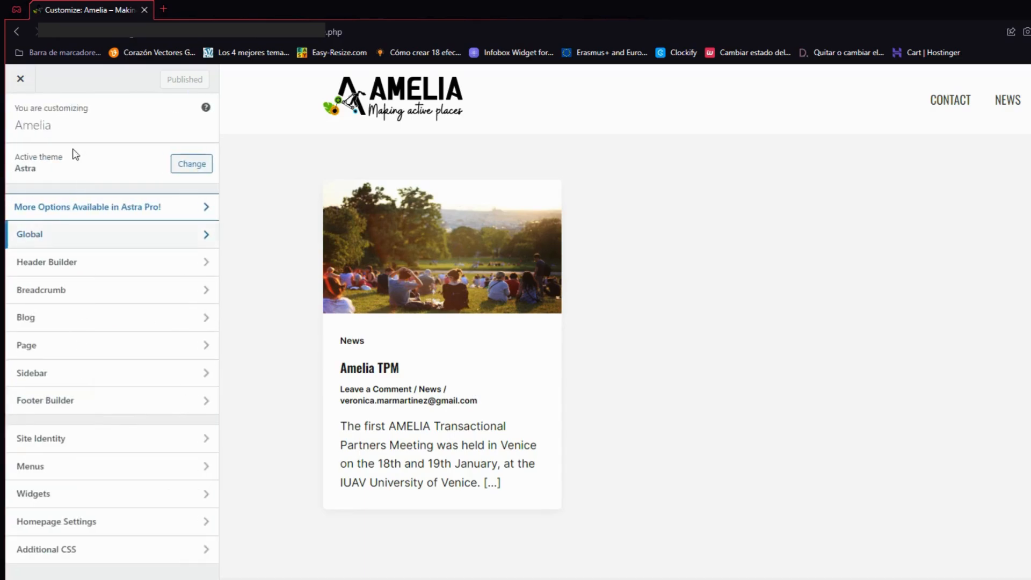
# Step: Examine the header's Site Title & Logo settings, including the change-logo option, and leave the customizer
pyautogui.click(84, 267)
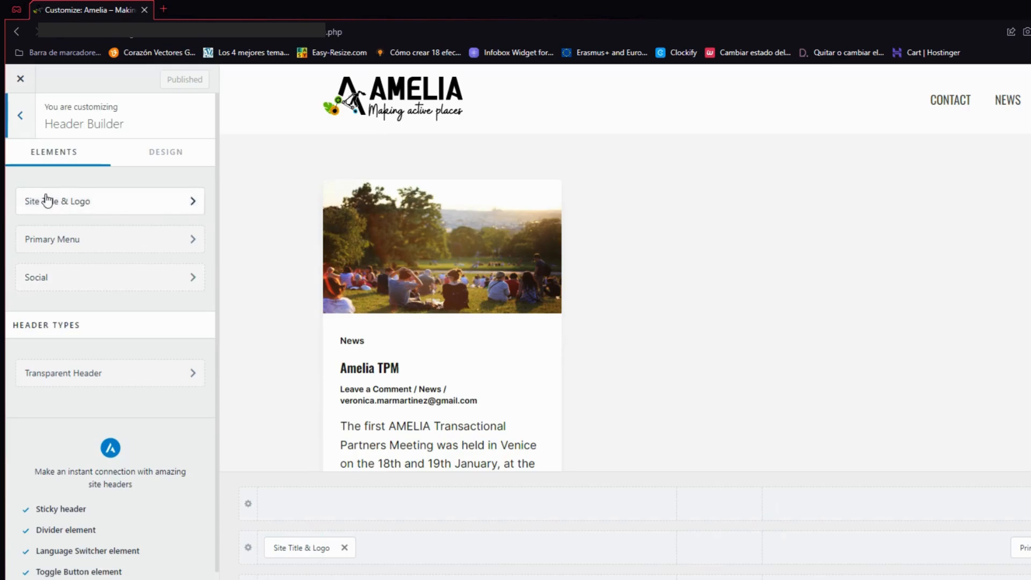
pyautogui.click(111, 208)
pyautogui.click(80, 271)
pyautogui.click(644, 228)
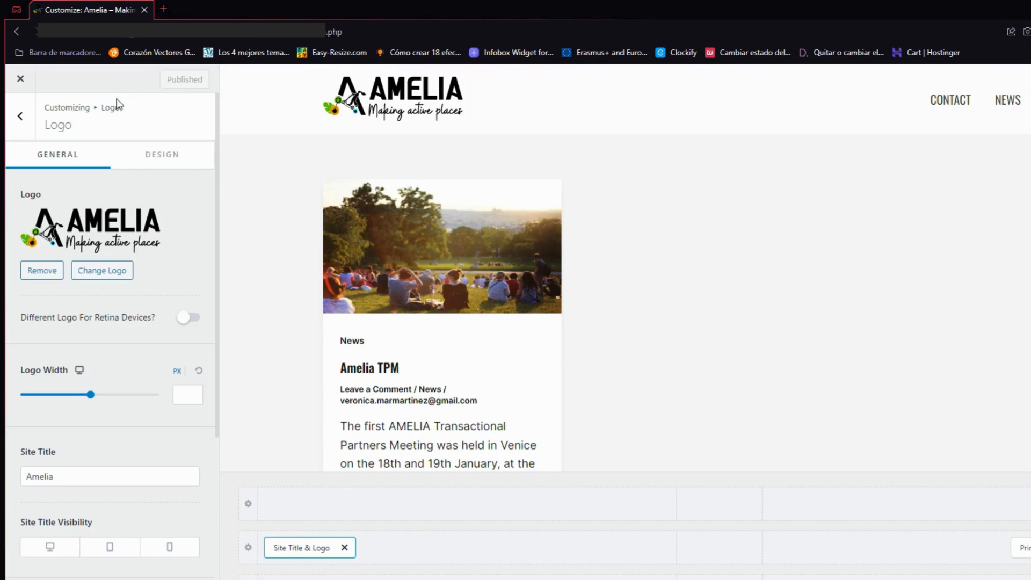
pyautogui.click(20, 116)
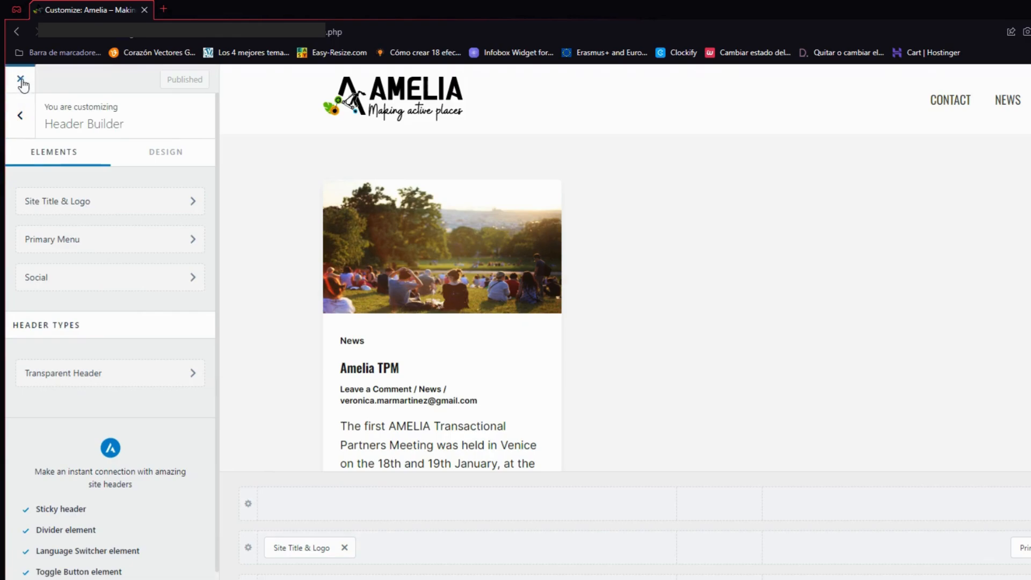
pyautogui.click(21, 81)
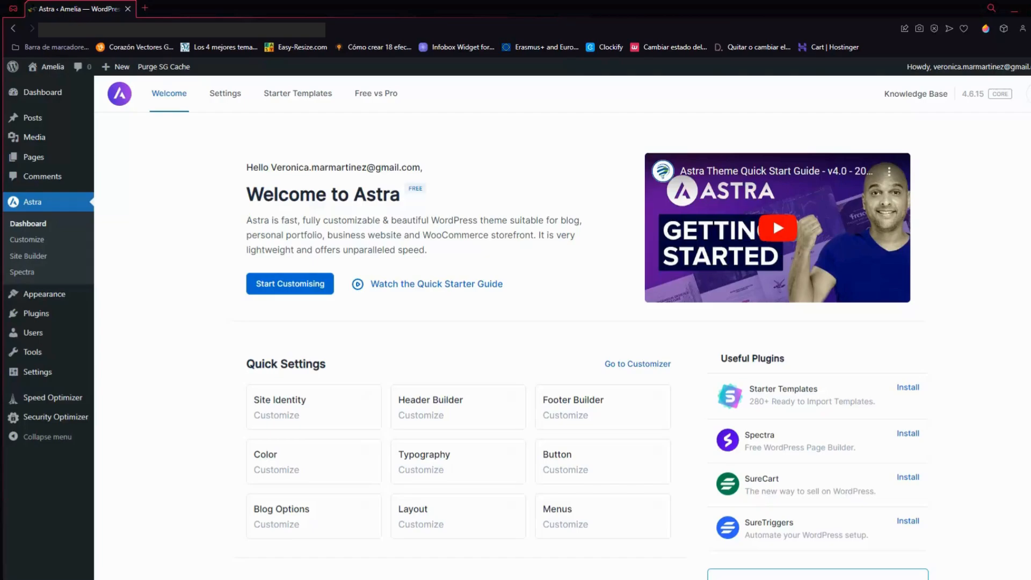
# Step: Find the Elementor Website Builder plugin in the plugin directory, install it and activate it
pyautogui.click(46, 319)
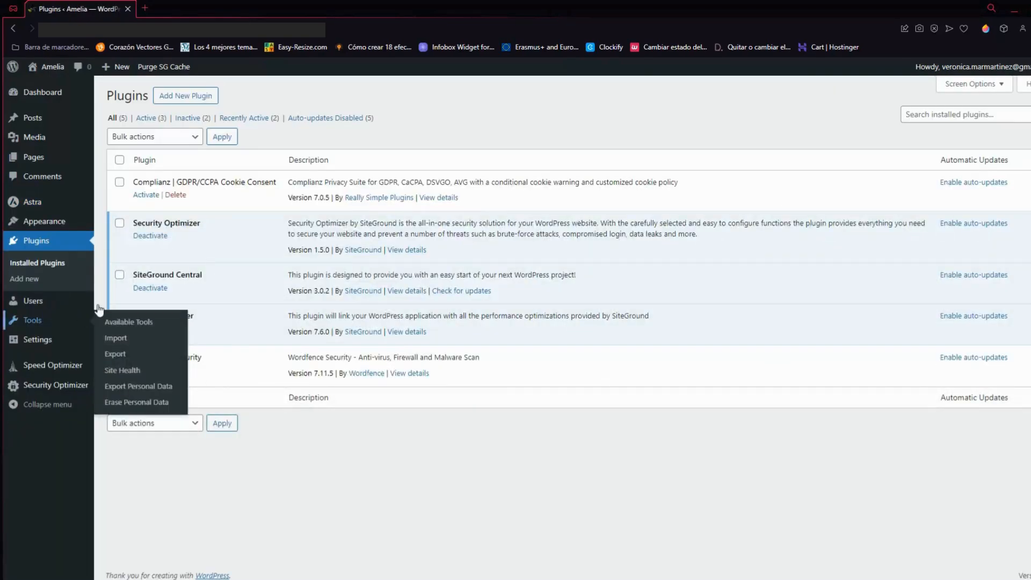
pyautogui.click(186, 96)
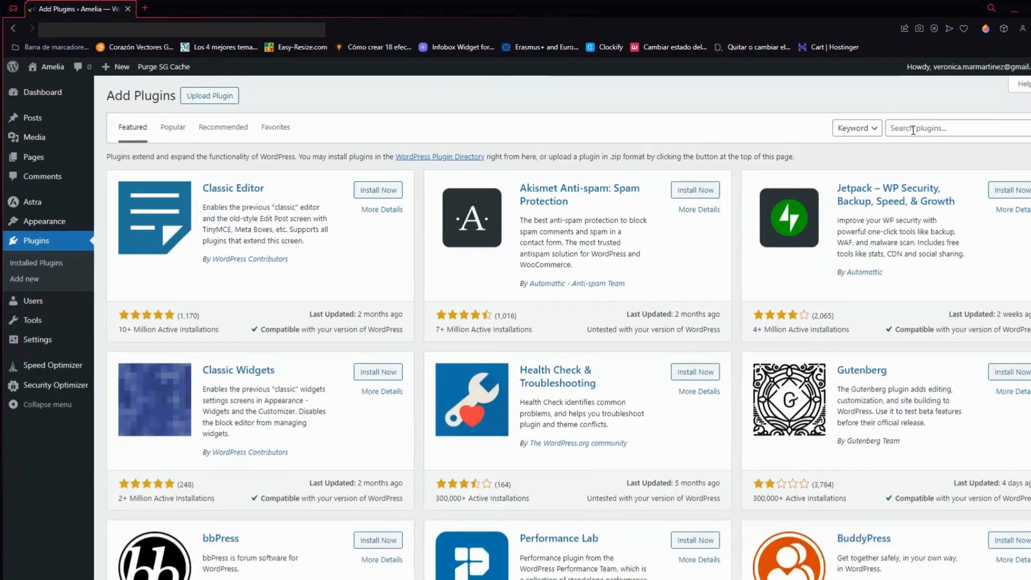
pyautogui.click(913, 129)
pyautogui.write('e')
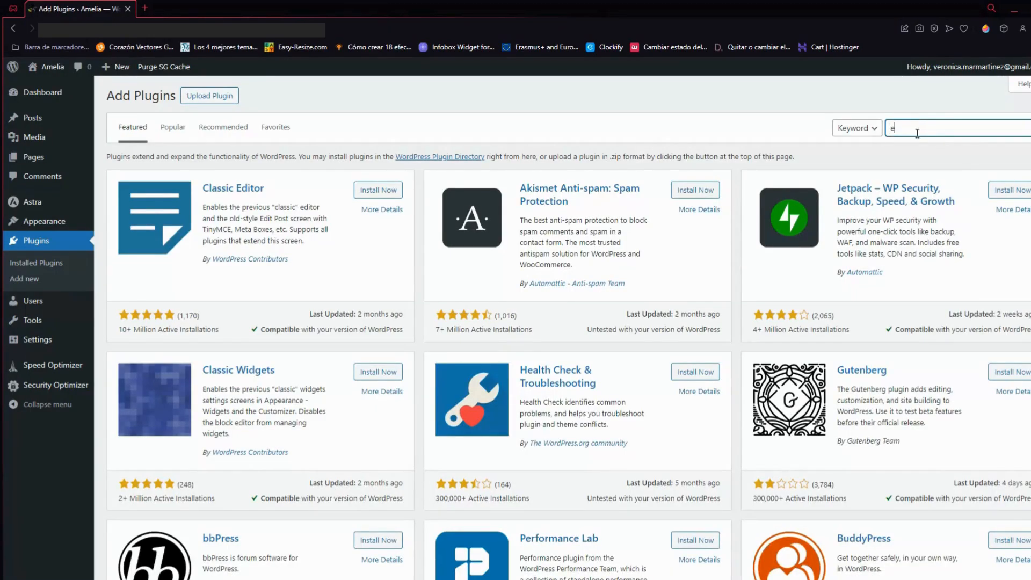
pyautogui.write('lementor')
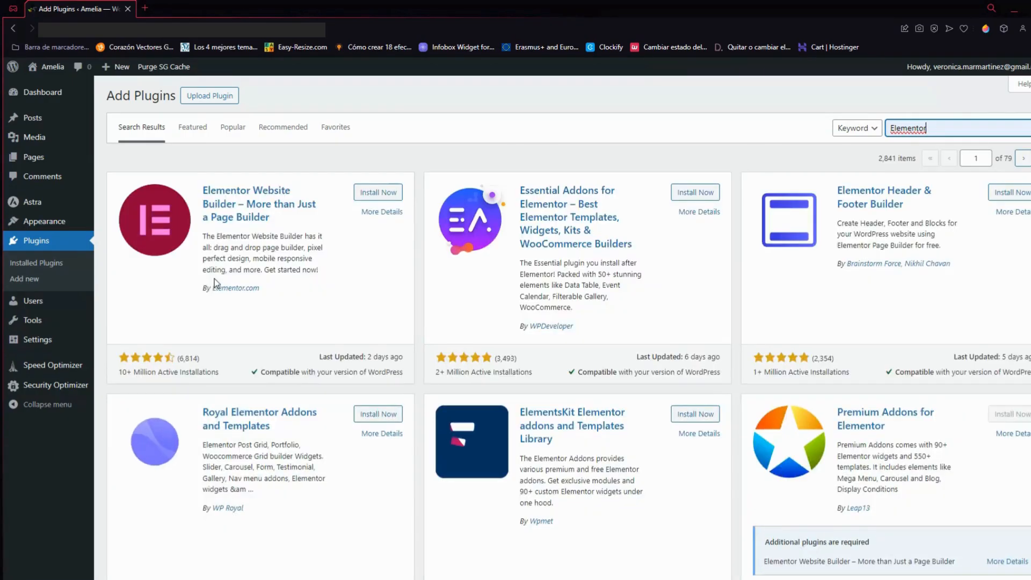
pyautogui.click(385, 193)
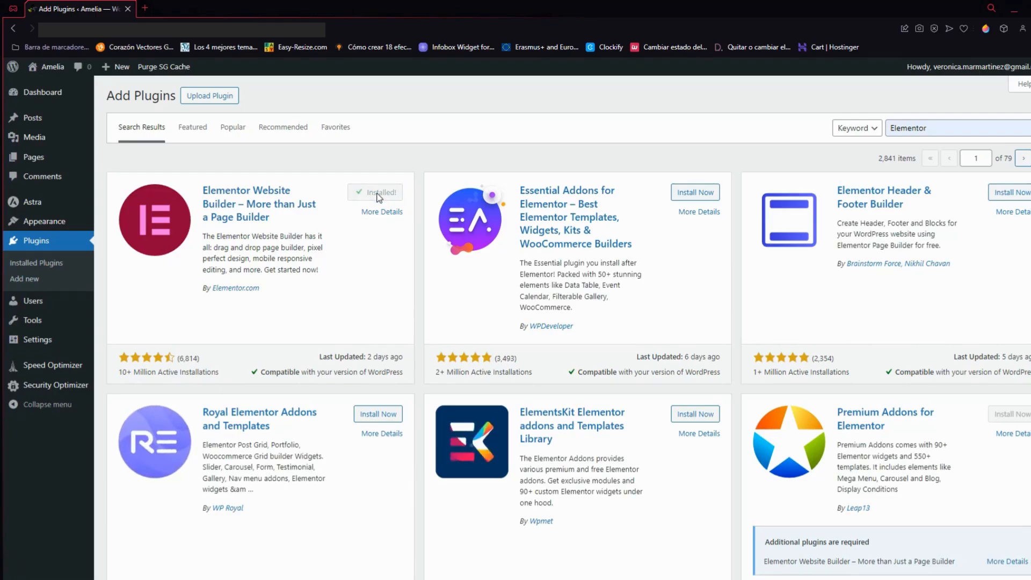
pyautogui.click(376, 193)
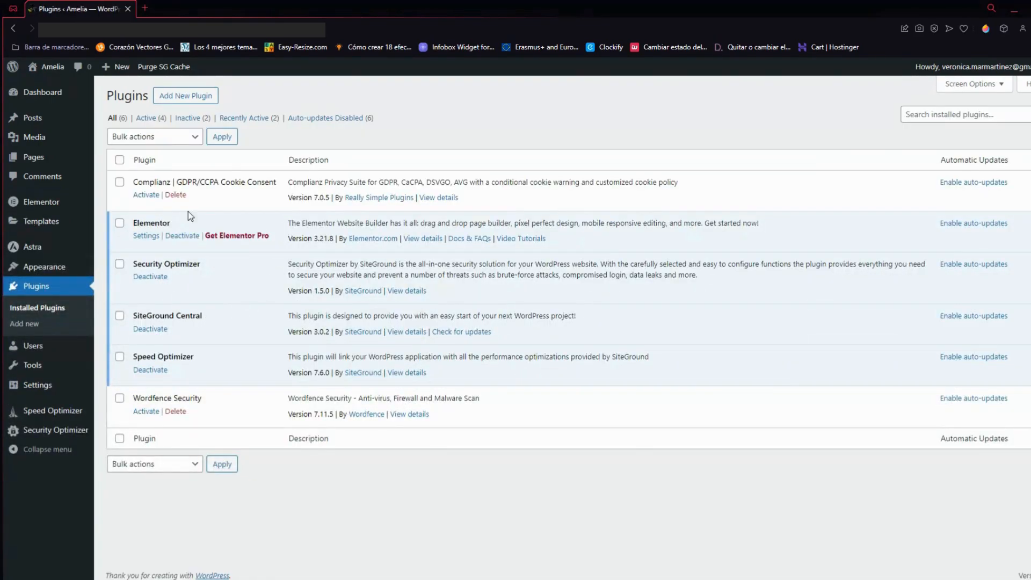
# Step: Search the plugin directory for Wordfence Security
pyautogui.click(187, 98)
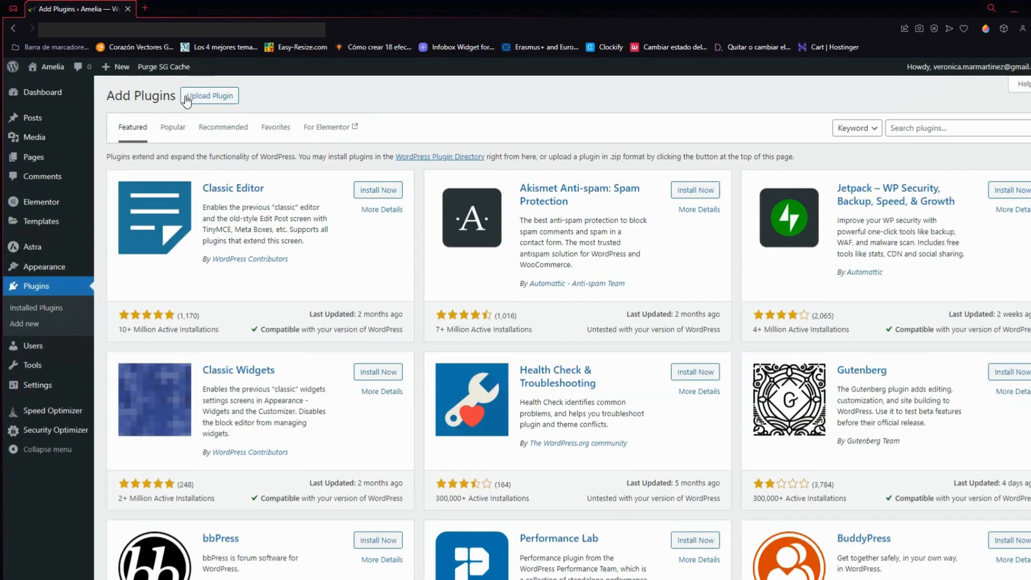
pyautogui.click(939, 129)
pyautogui.write('Wordfence Security')
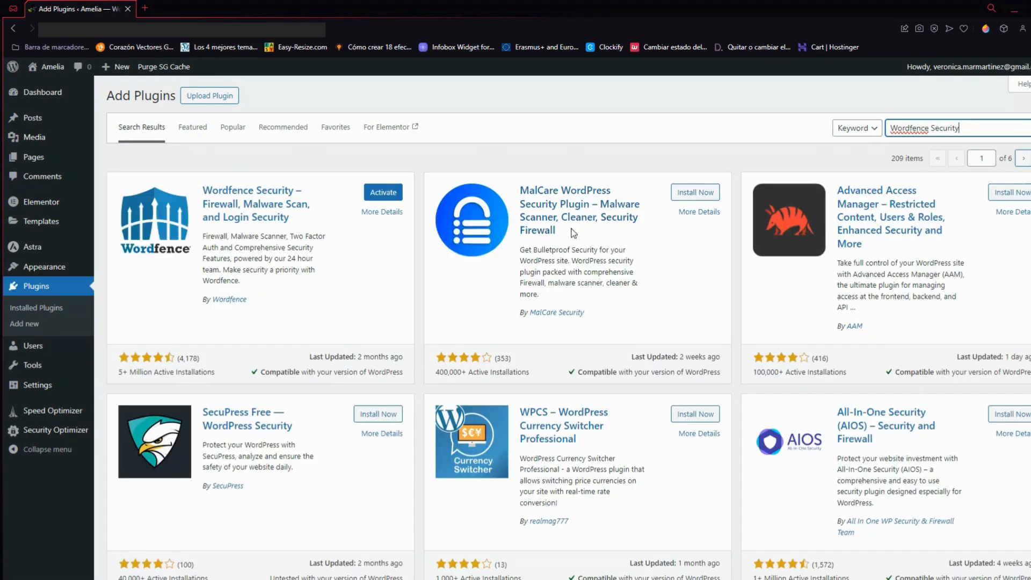
# Step: Activate Wordfence Security and choose the free Wordfence license, accepting the 30-day wait for protection from new threats
pyautogui.click(384, 192)
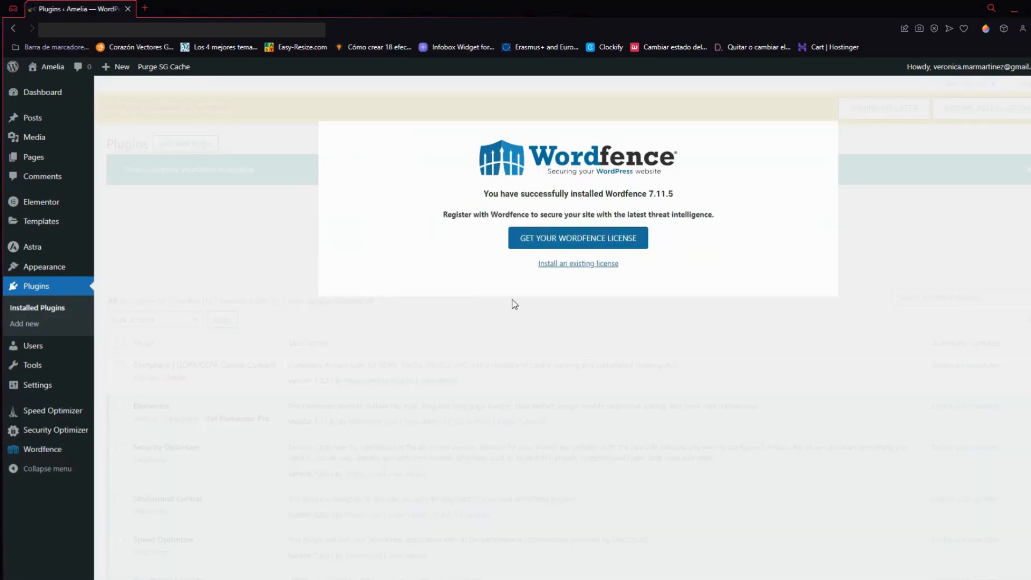
pyautogui.click(639, 307)
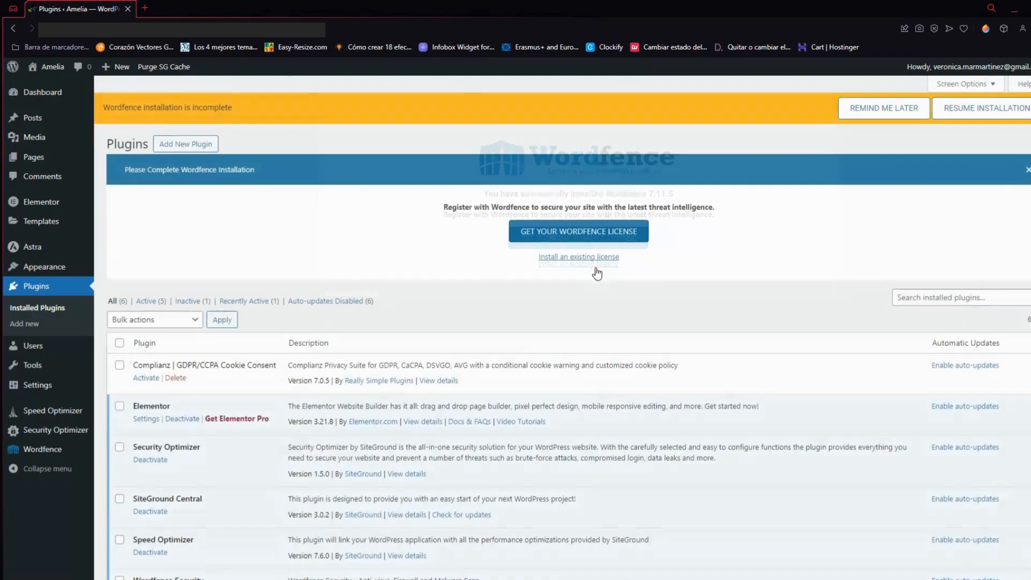
pyautogui.click(573, 236)
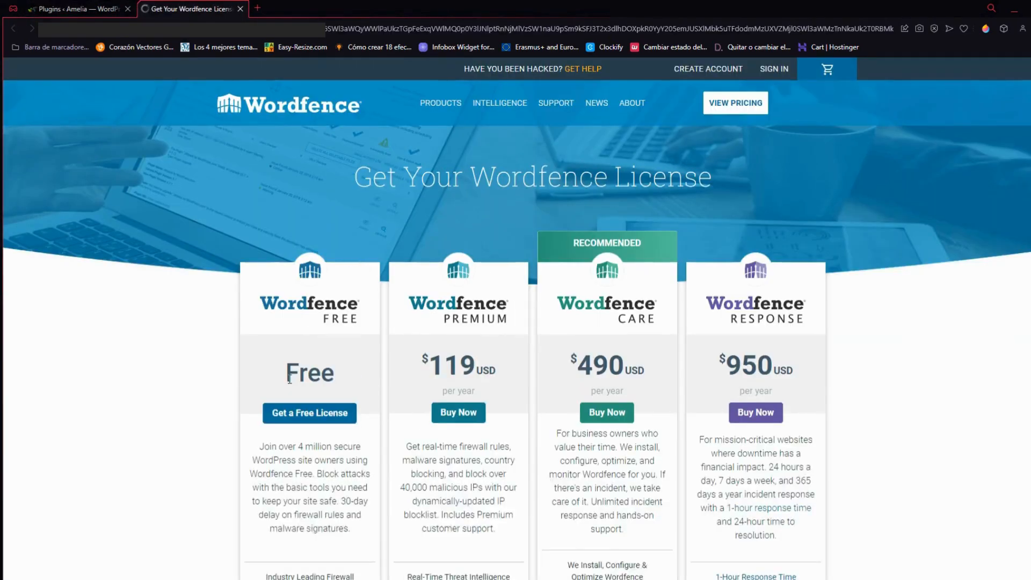
pyautogui.scroll(-1, 300, 386)
pyautogui.click(293, 356)
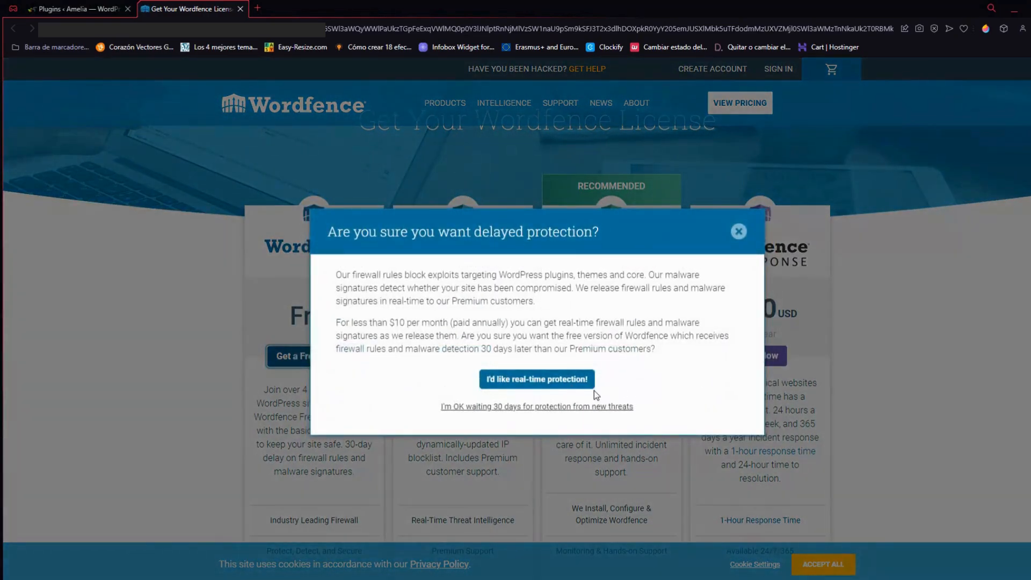
pyautogui.click(540, 412)
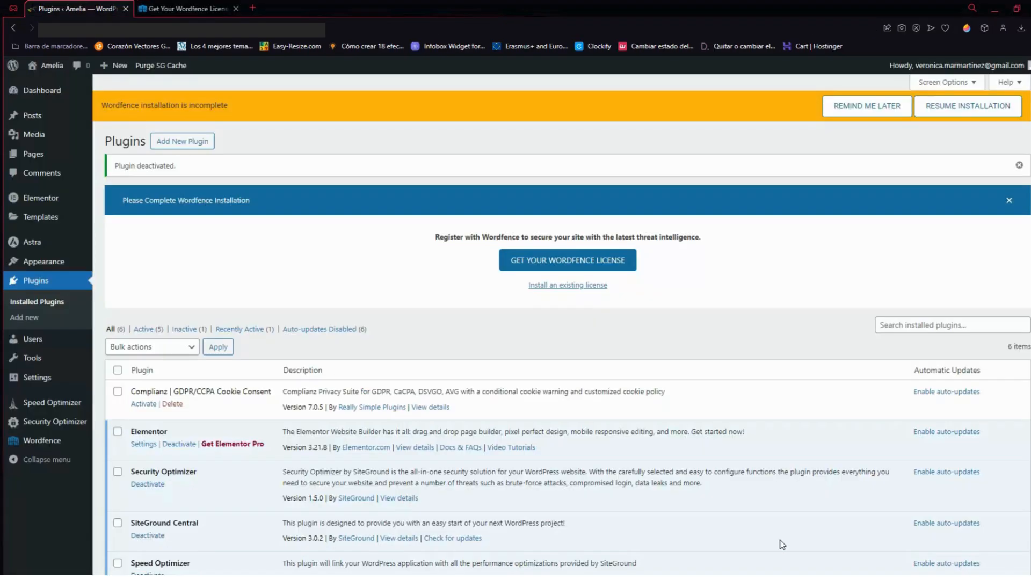
# Step: Find the Complianz | GDPR/CCPA Cookie Consent plugin in the plugin directory, activate it and open its wizard
pyautogui.click(177, 143)
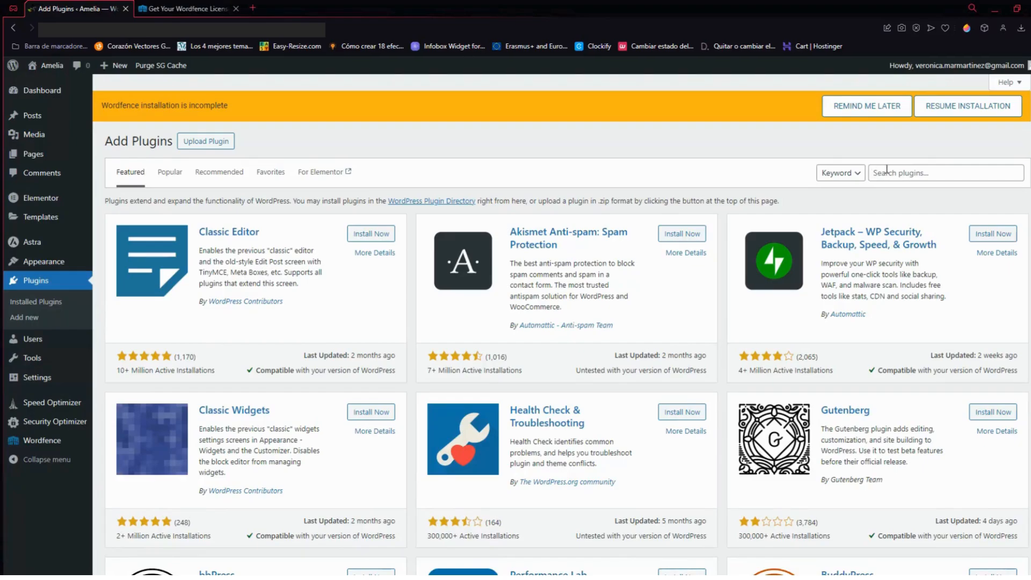
pyautogui.click(887, 170)
pyautogui.write('Complianz | GDPR/CCPA Cookie Consent')
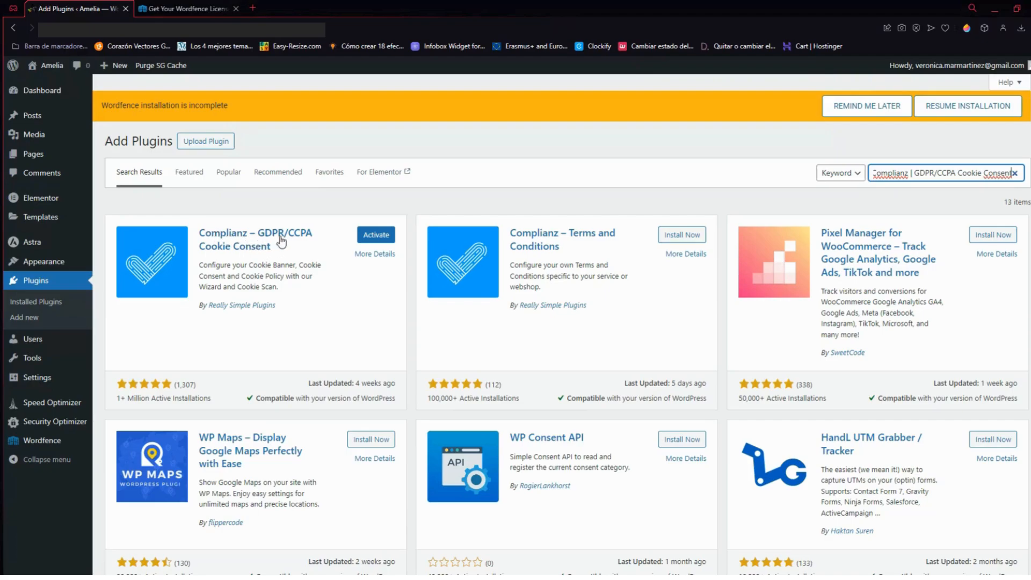
pyautogui.click(376, 234)
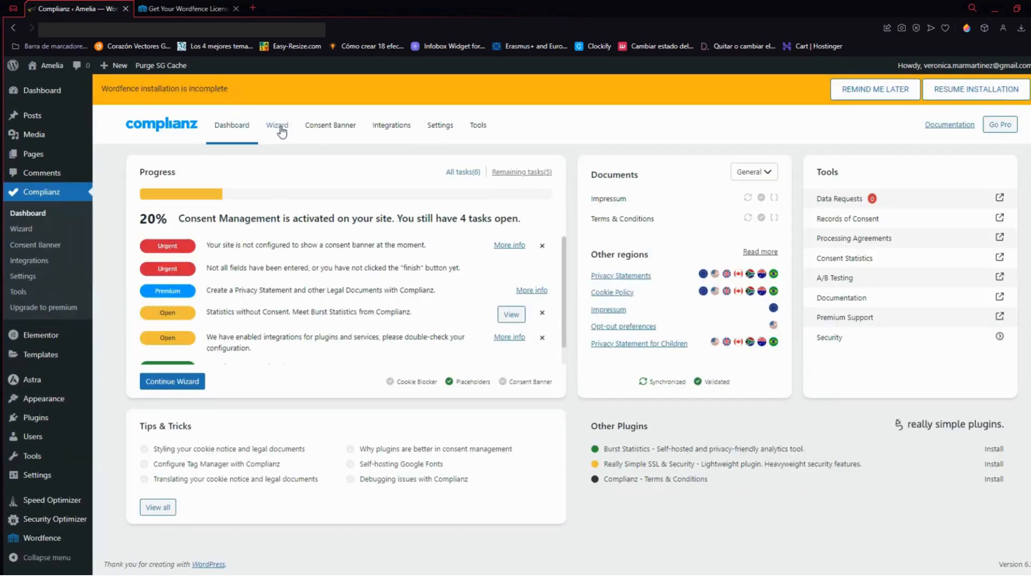
pyautogui.click(280, 128)
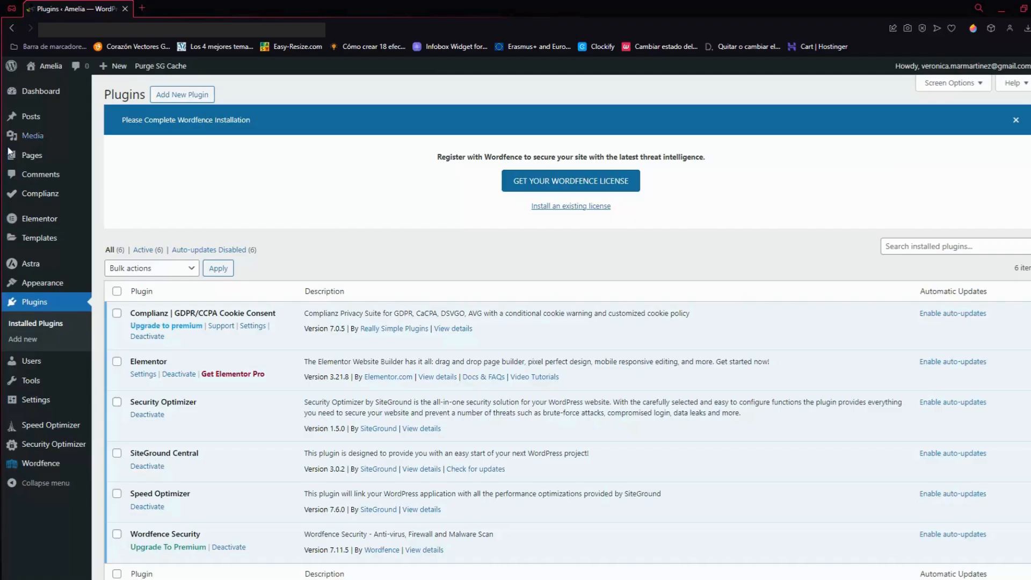
# Step: Create a page titled "Inicio" with the Elementor Full Width template, publish it and return to the page list
pyautogui.click(29, 157)
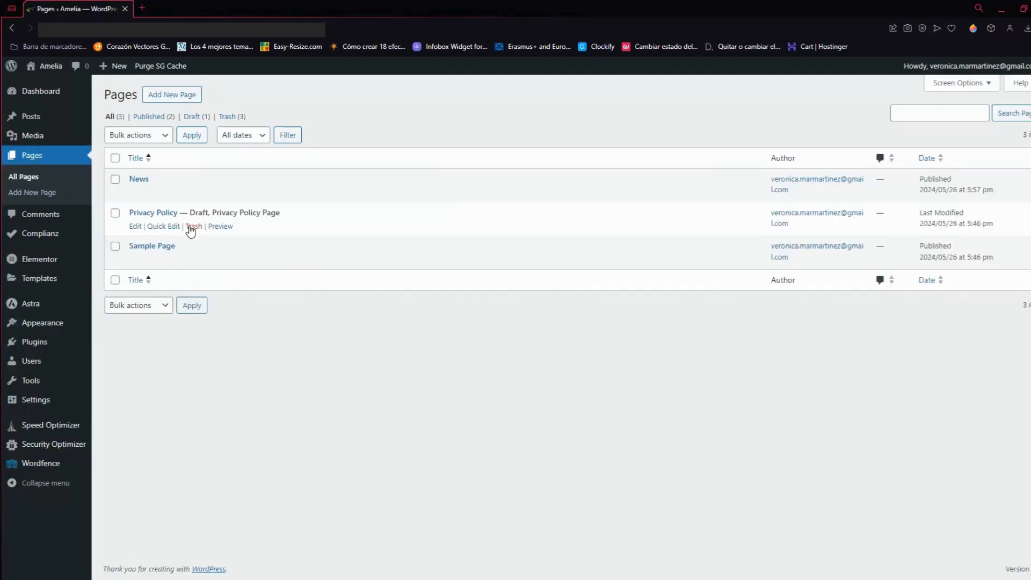
pyautogui.click(174, 98)
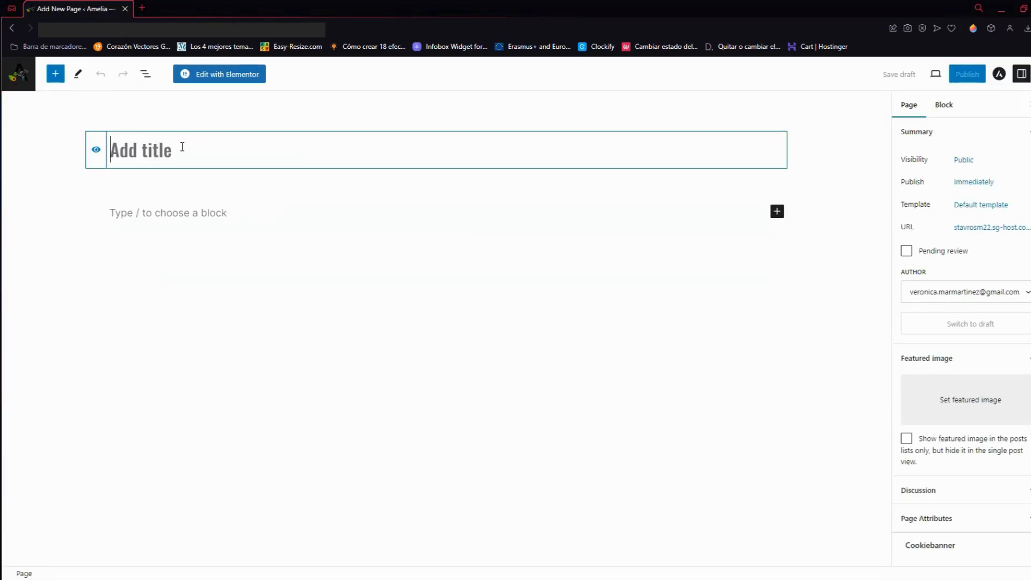
pyautogui.write('Inicio')
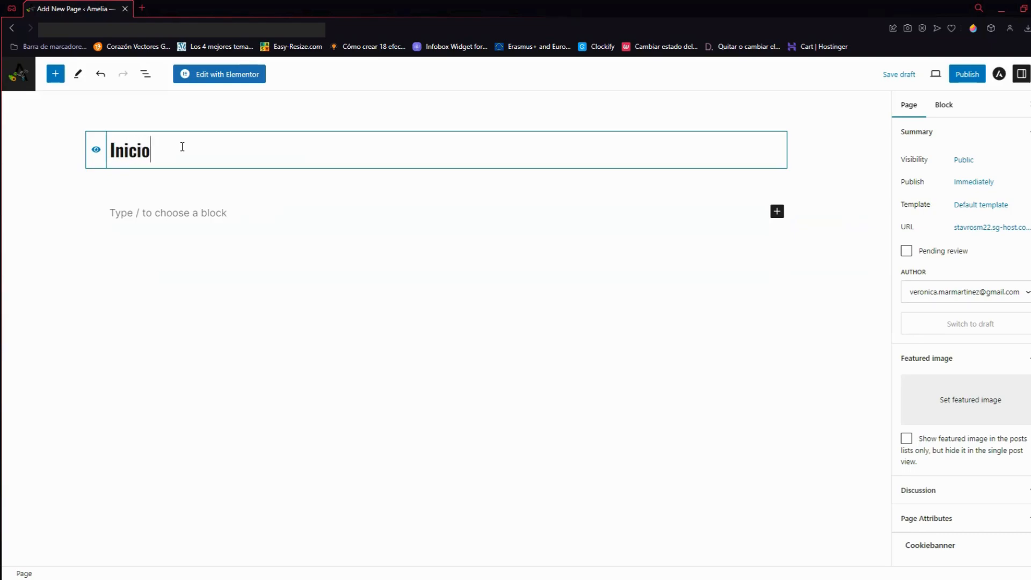
pyautogui.click(982, 205)
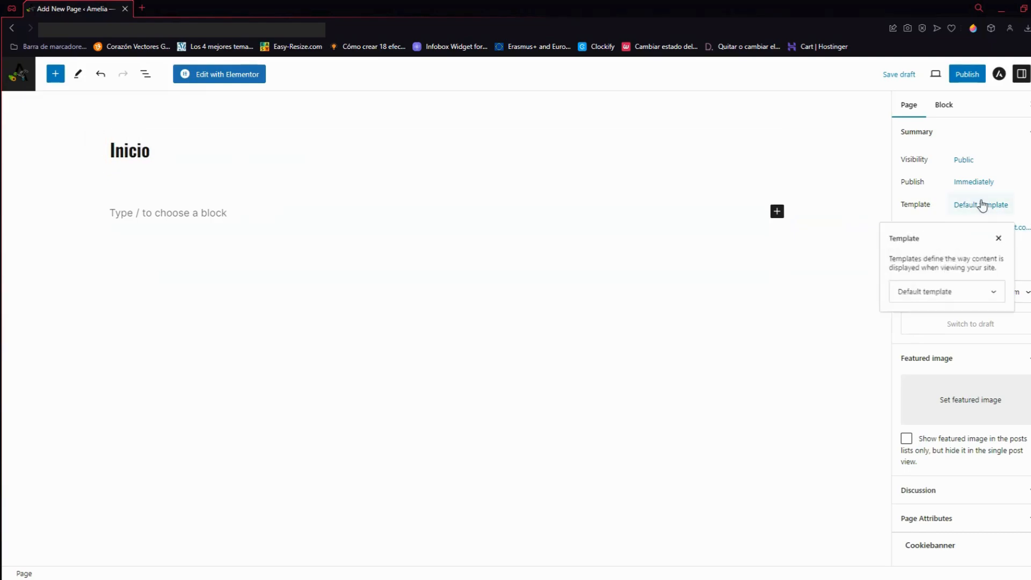
pyautogui.click(936, 334)
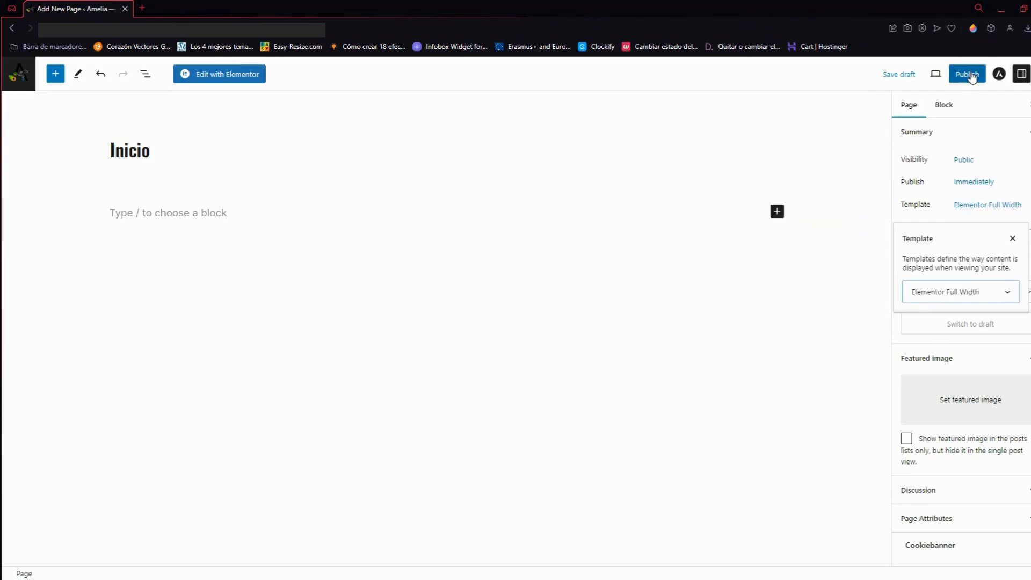
pyautogui.click(972, 77)
pyautogui.click(942, 76)
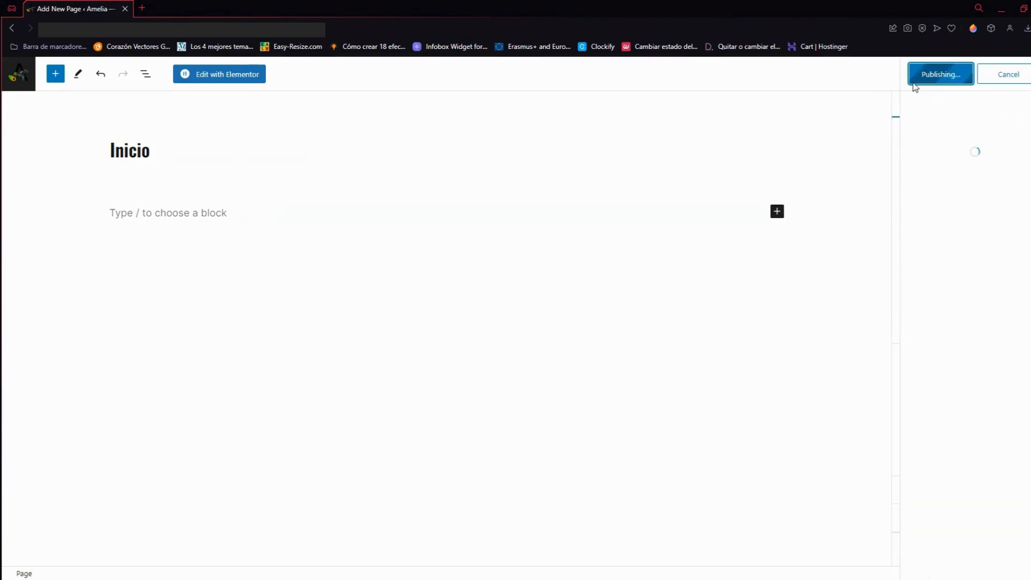
pyautogui.click(21, 81)
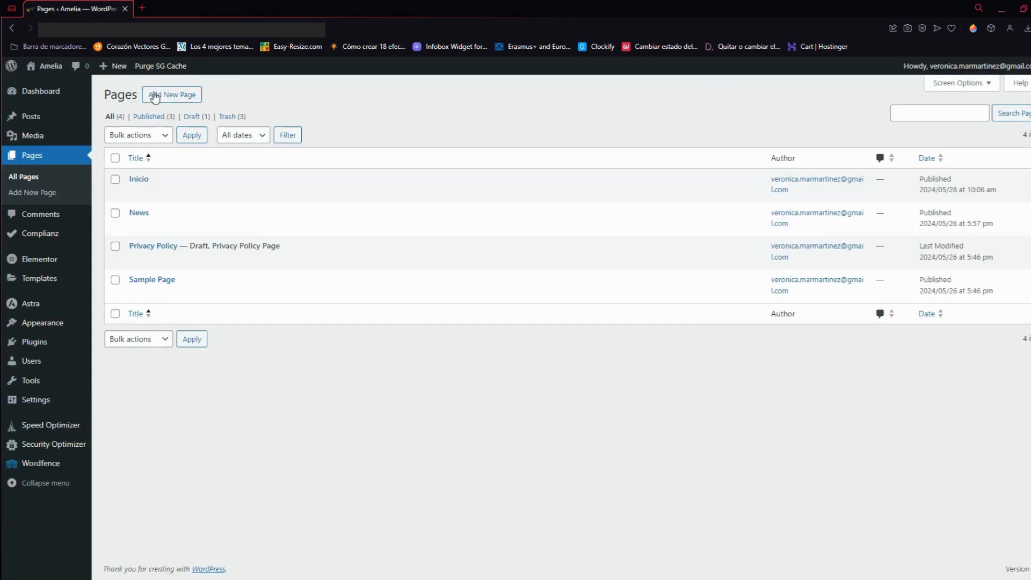
# Step: Create and publish another page titled "Sobre nosotros" with the Elementor Full Width template
pyautogui.click(171, 96)
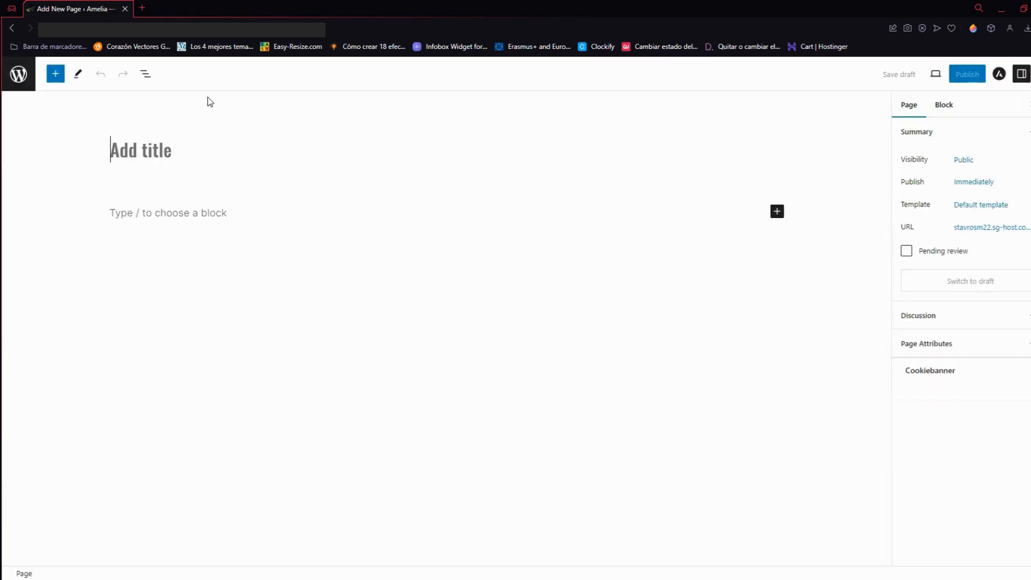
pyautogui.write('Sobre ')
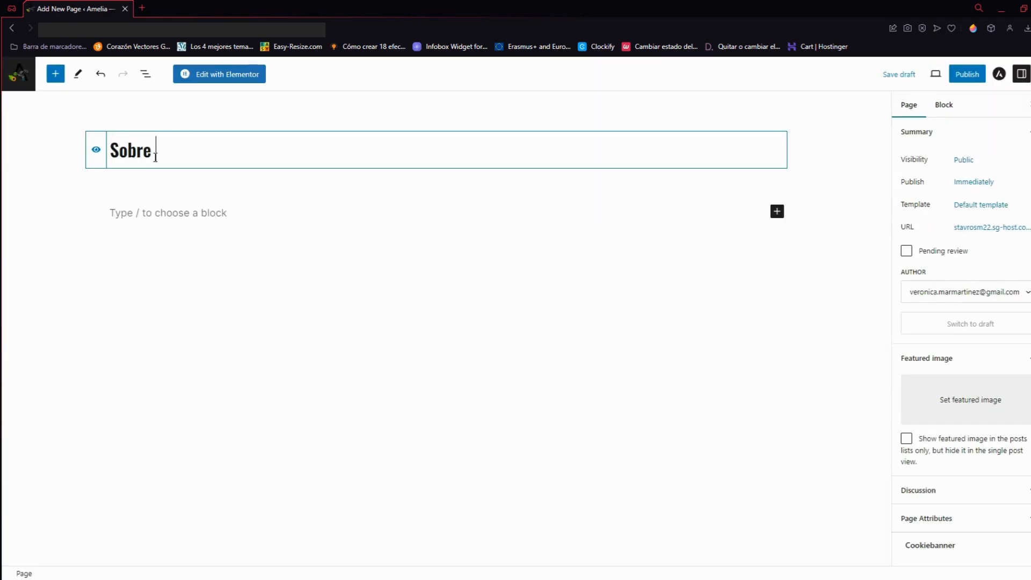
pyautogui.write('nosotros')
pyautogui.click(978, 206)
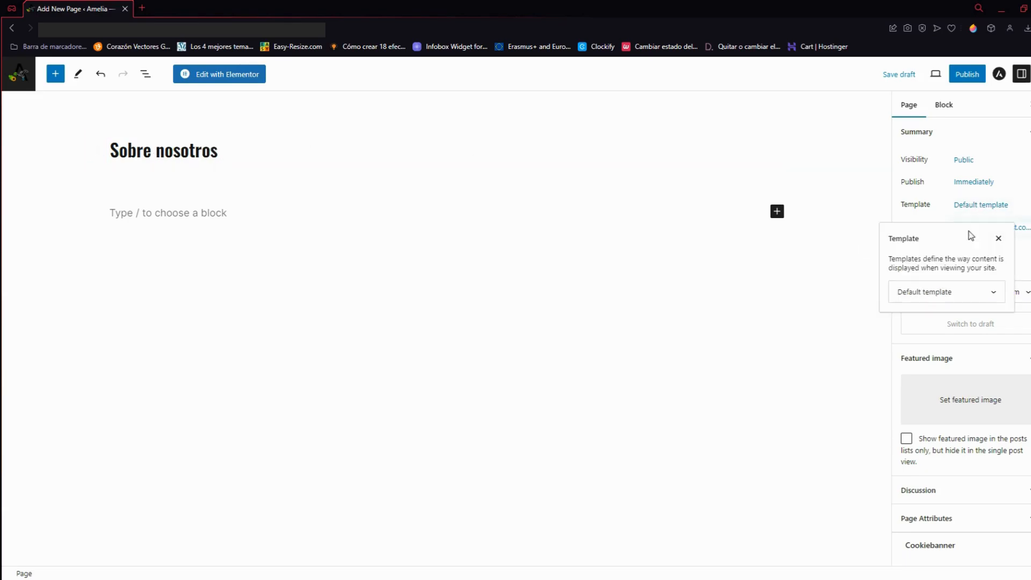
pyautogui.click(932, 299)
pyautogui.click(927, 332)
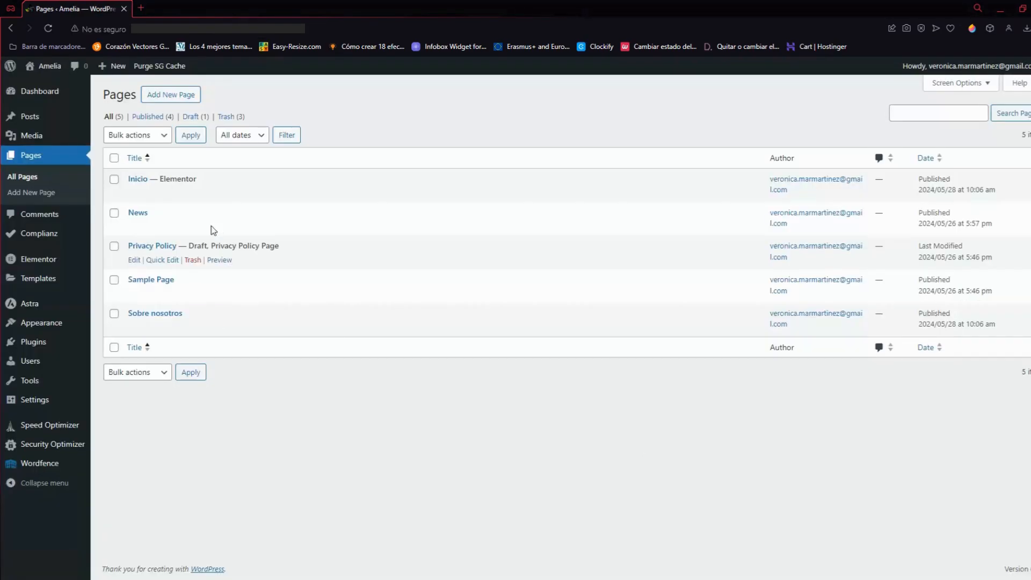
# Step: Open the Inicio page for editing with Elementor
pyautogui.click(134, 193)
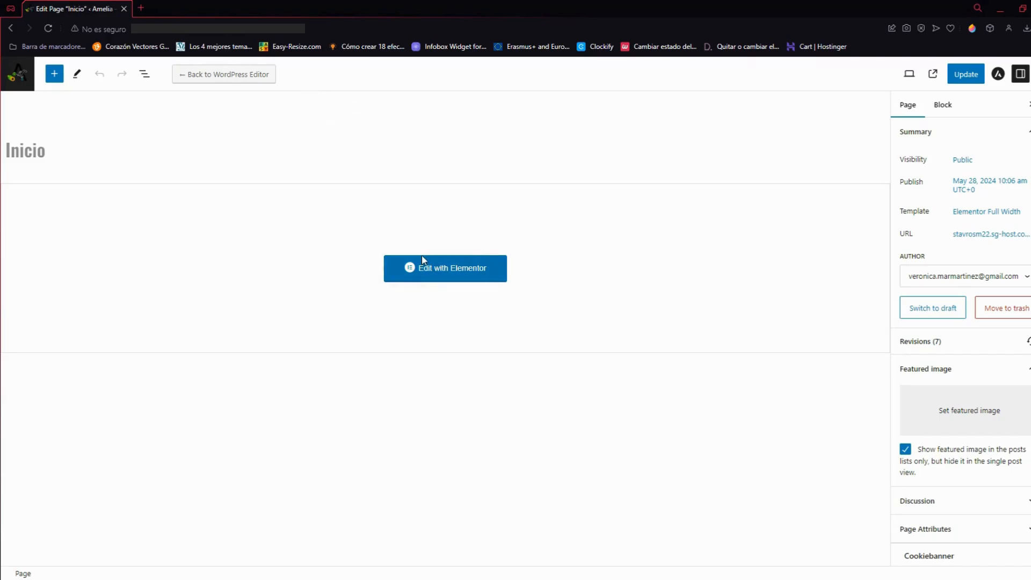
pyautogui.click(444, 278)
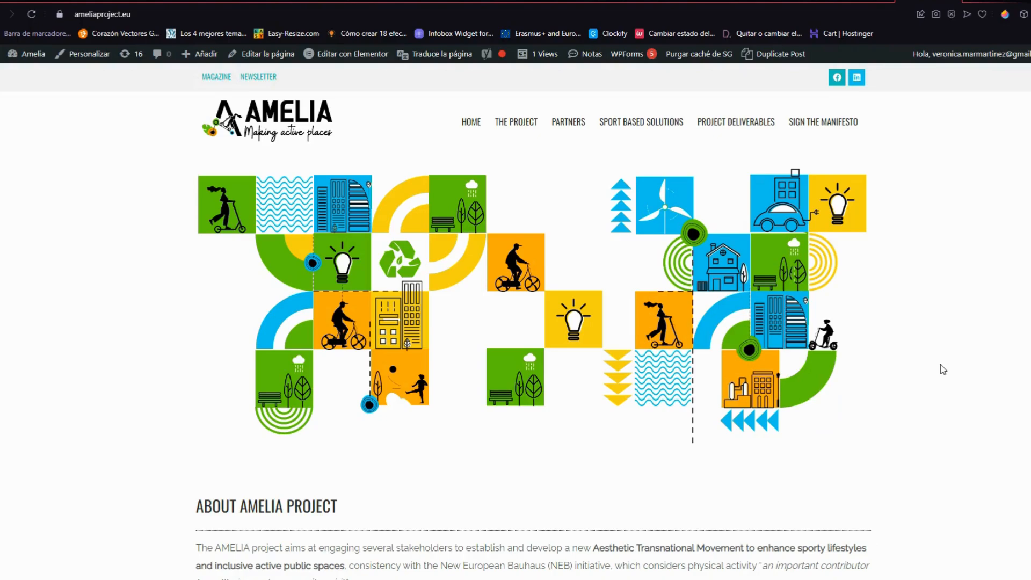
# Step: Examine the ameliaproject.eu home page from the banner through the About, survey and News sections to the footer credits
pyautogui.scroll(-1, 943, 369)
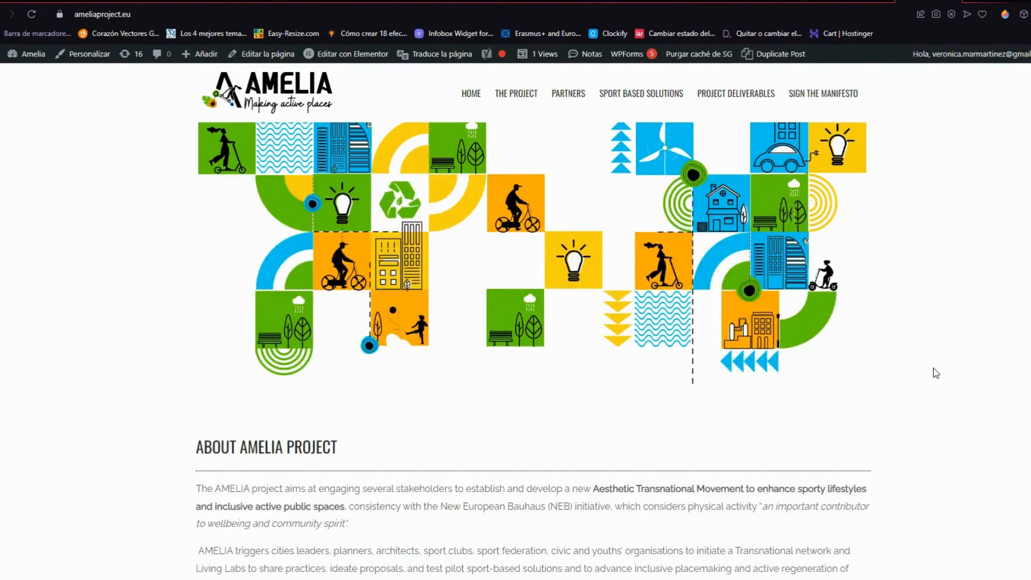
pyautogui.scroll(-1, 934, 368)
pyautogui.scroll(-1, 932, 368)
pyautogui.scroll(-3, 932, 371)
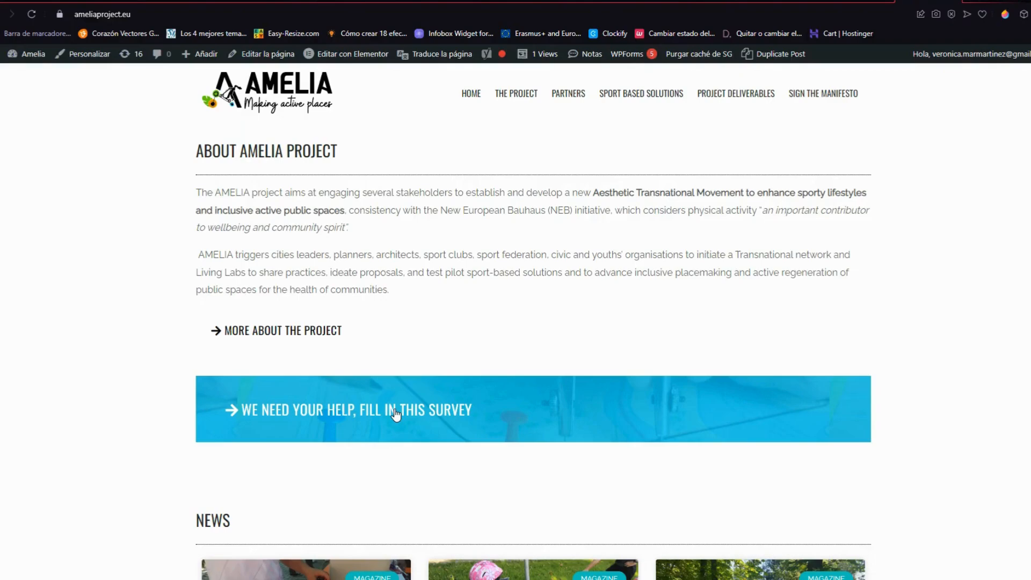
pyautogui.scroll(-2, 396, 414)
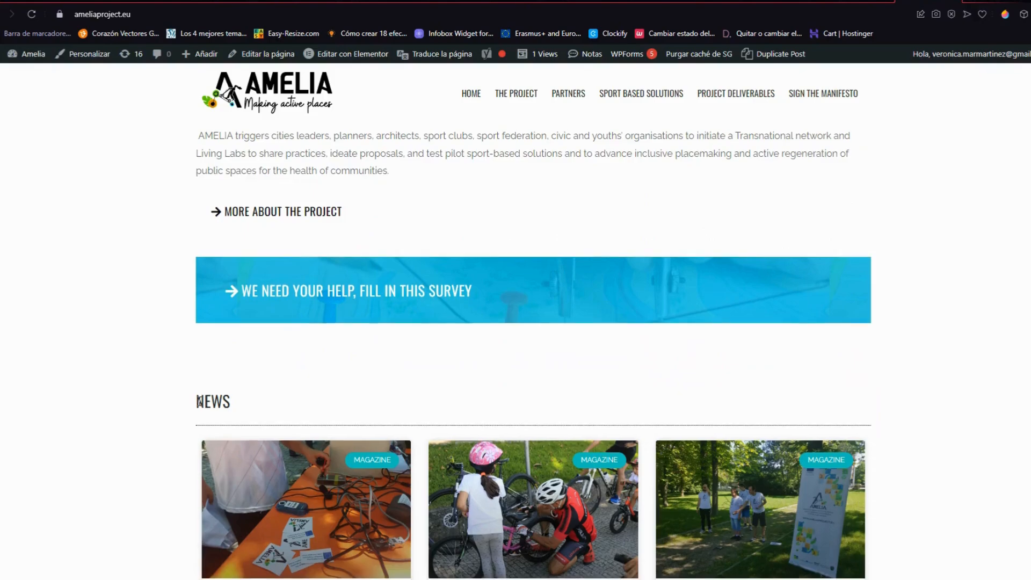
pyautogui.scroll(-4, 196, 402)
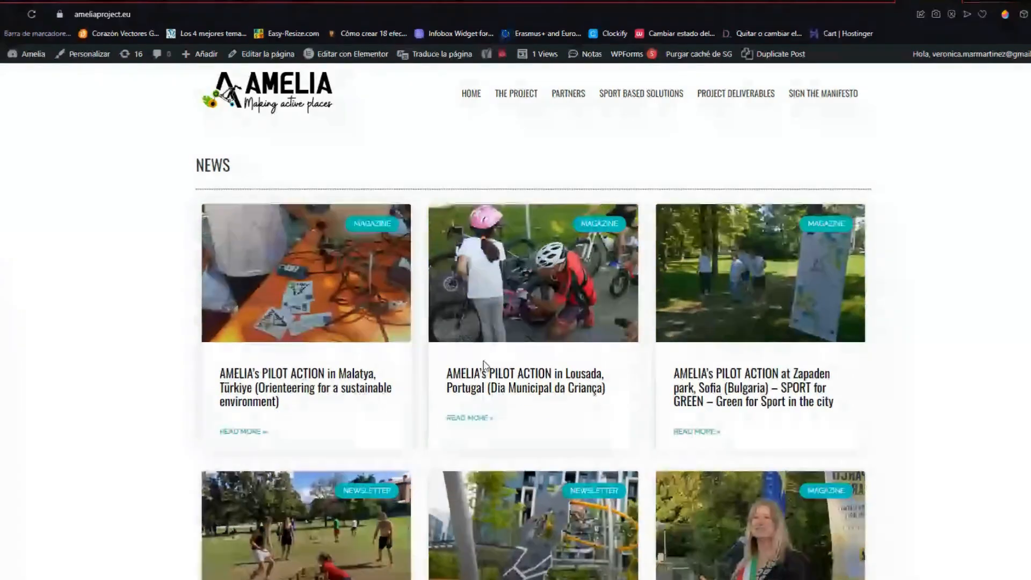
pyautogui.scroll(-3, 749, 368)
pyautogui.scroll(-1, 710, 383)
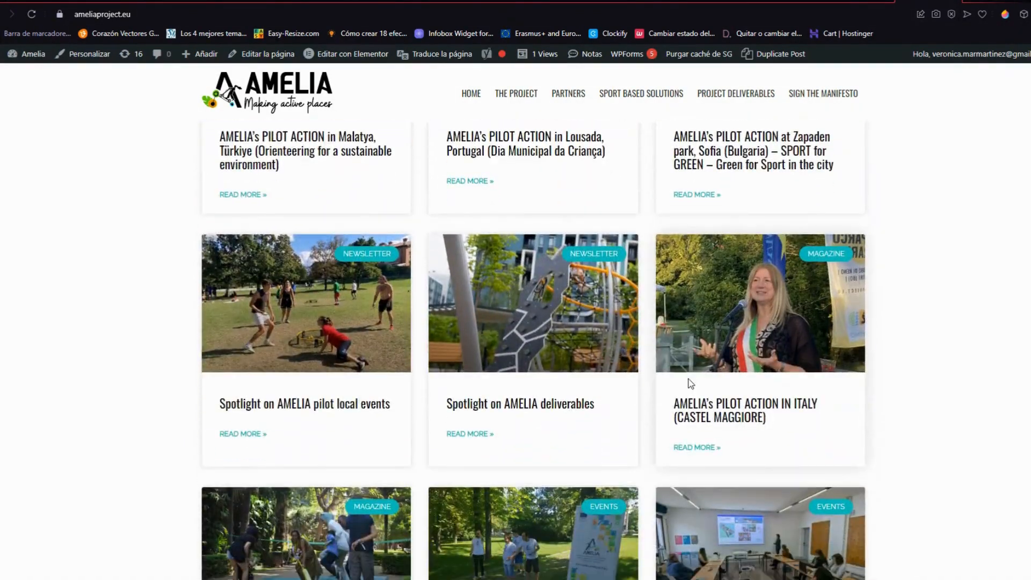
pyautogui.scroll(-2, 307, 340)
pyautogui.scroll(-5, 307, 340)
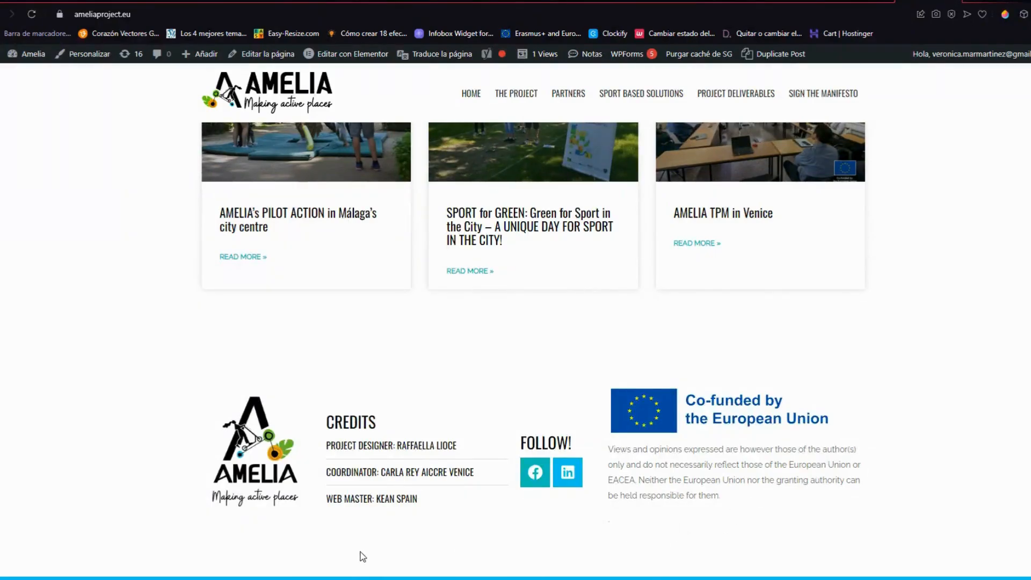
pyautogui.scroll(10, 699, 578)
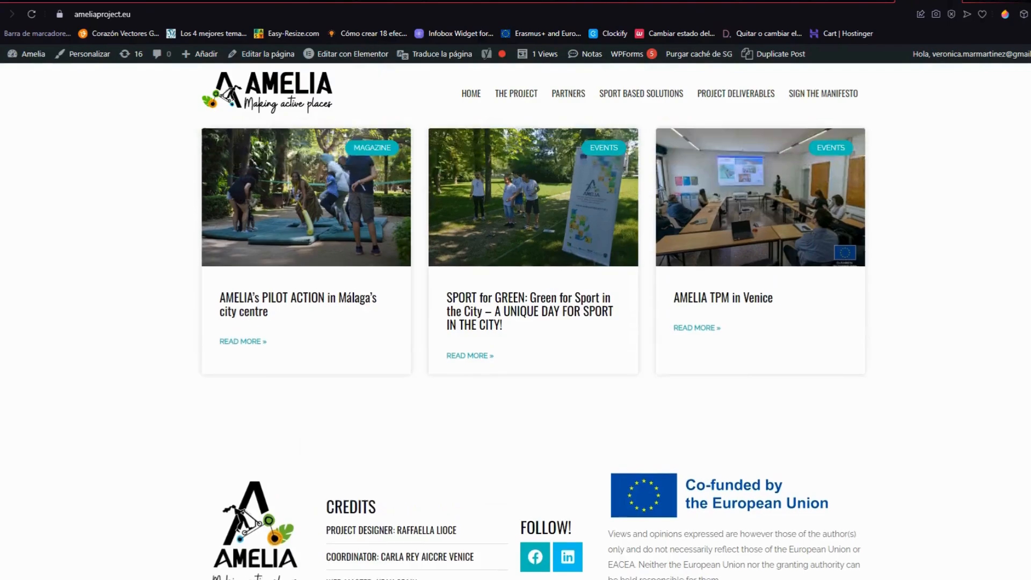
pyautogui.scroll(7, 576, 523)
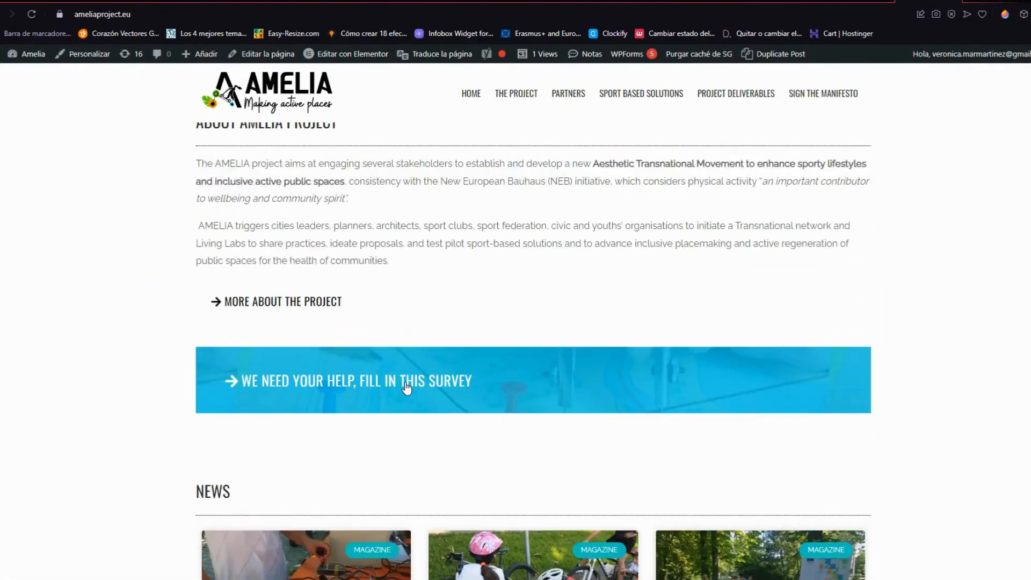
# Step: View the AMELIA questionnaire linked from the home page's survey banner and return to the beginning of the home page
pyautogui.click(405, 382)
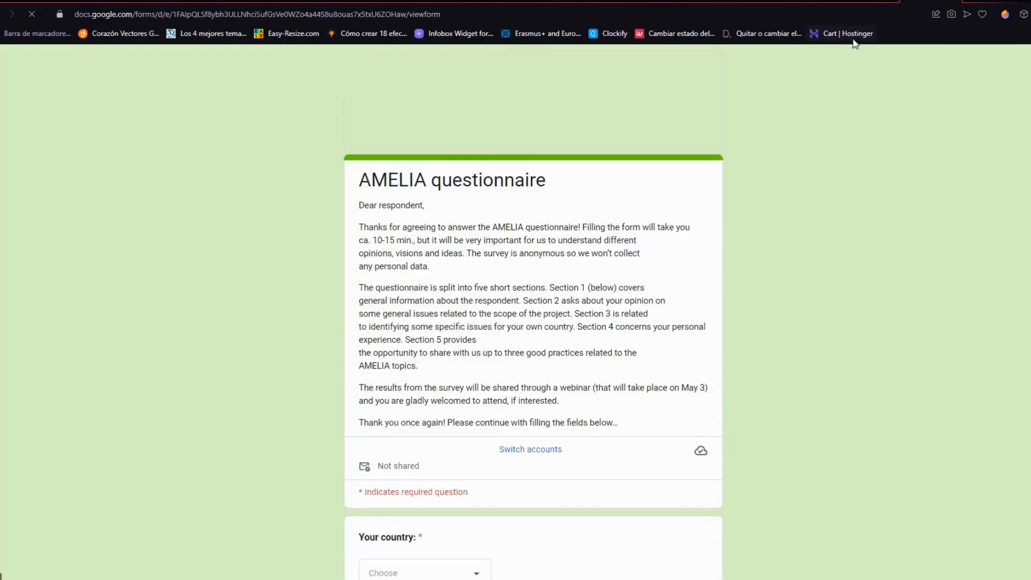
pyautogui.scroll(-10, 610, 275)
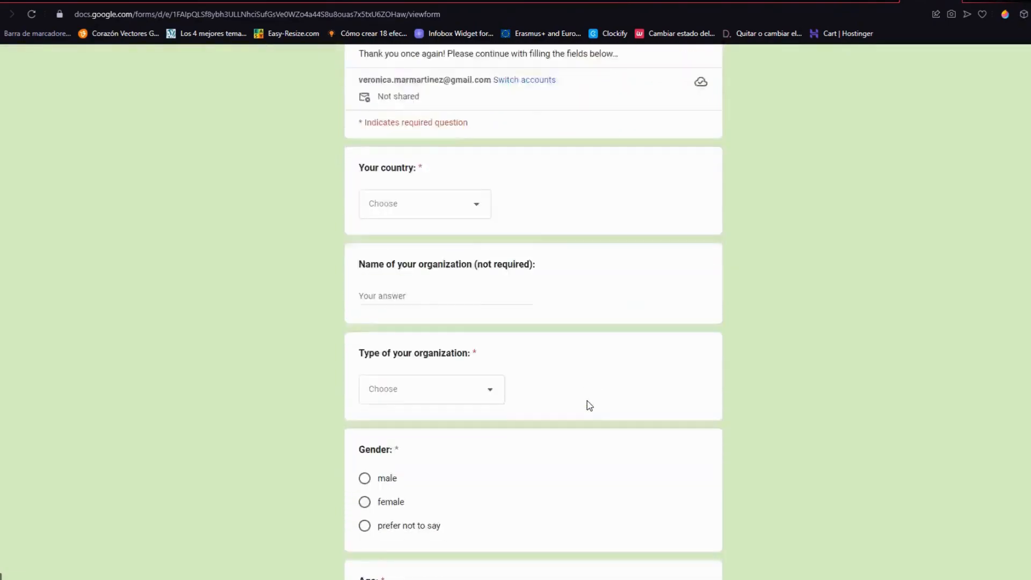
pyautogui.scroll(10, 841, 405)
pyautogui.hotkey('alt', 'Left')
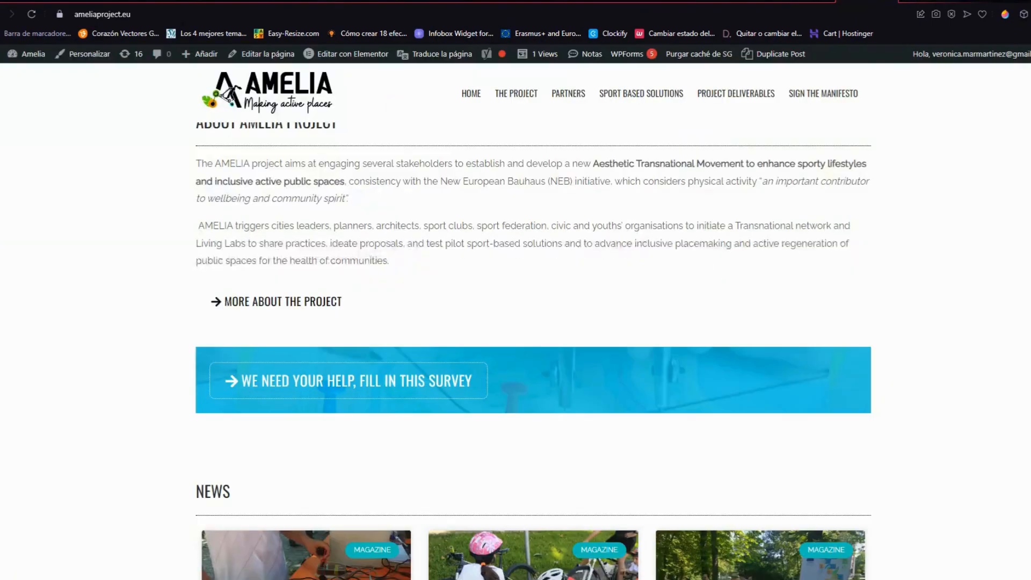
pyautogui.scroll(7, 604, 233)
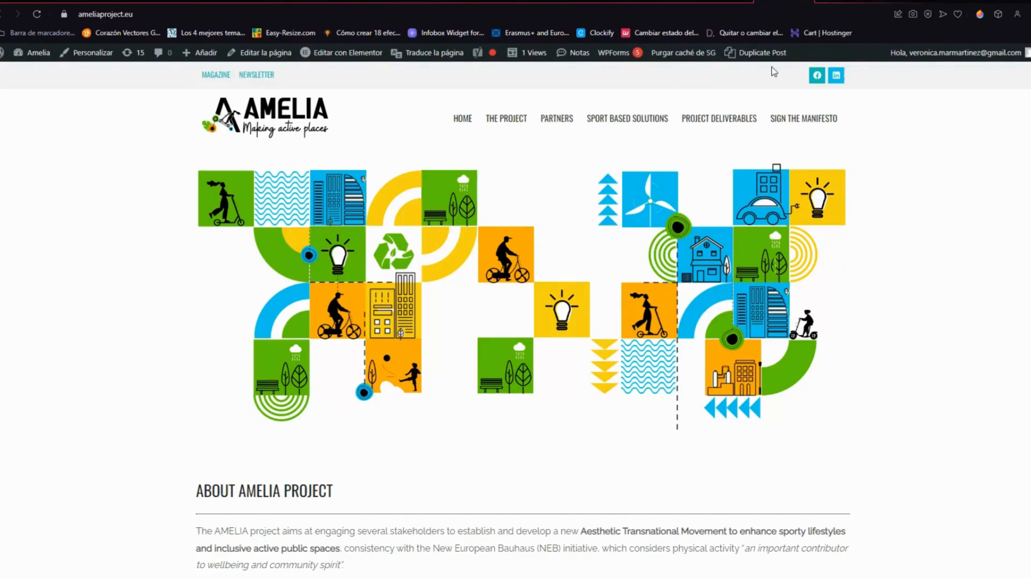
# Step: Switch to the Pexels results for PARQUE, open the photo of people sitting in a park, and choose the Mediano 1280x854 download size
pyautogui.click(846, 1)
pyautogui.scroll(-2, 524, 218)
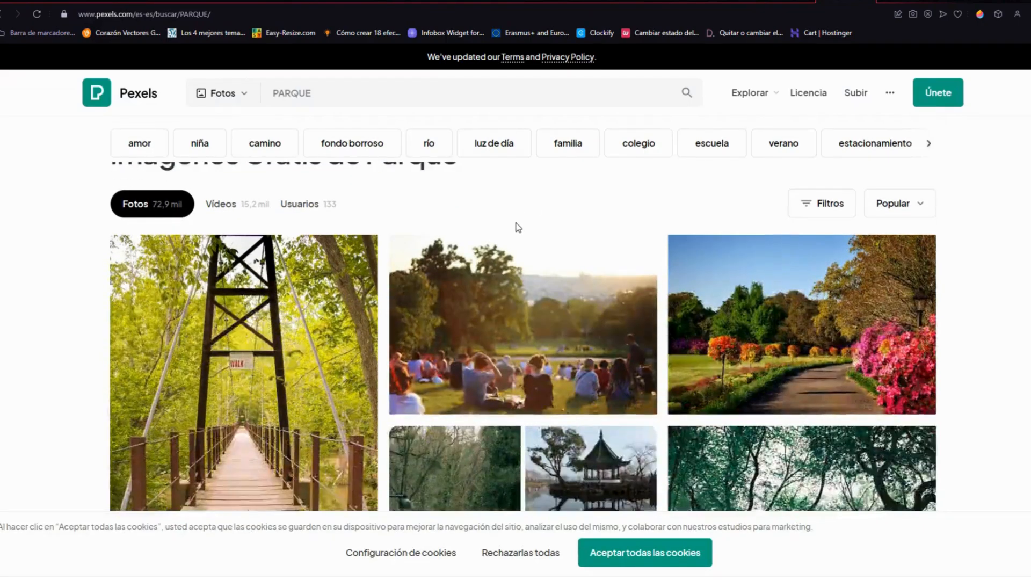
pyautogui.scroll(2, 702, 224)
pyautogui.scroll(-1, 716, 295)
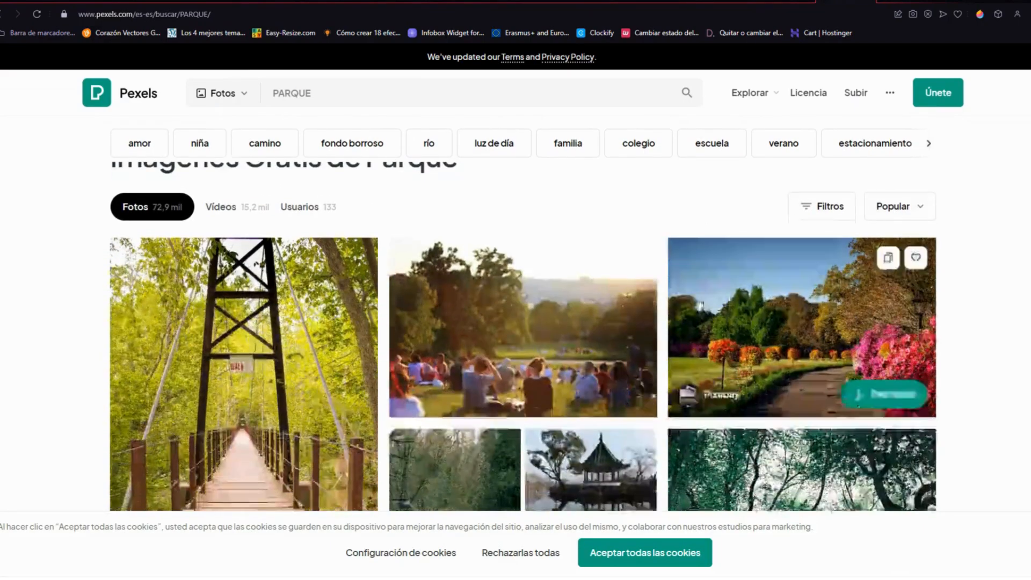
pyautogui.click(542, 309)
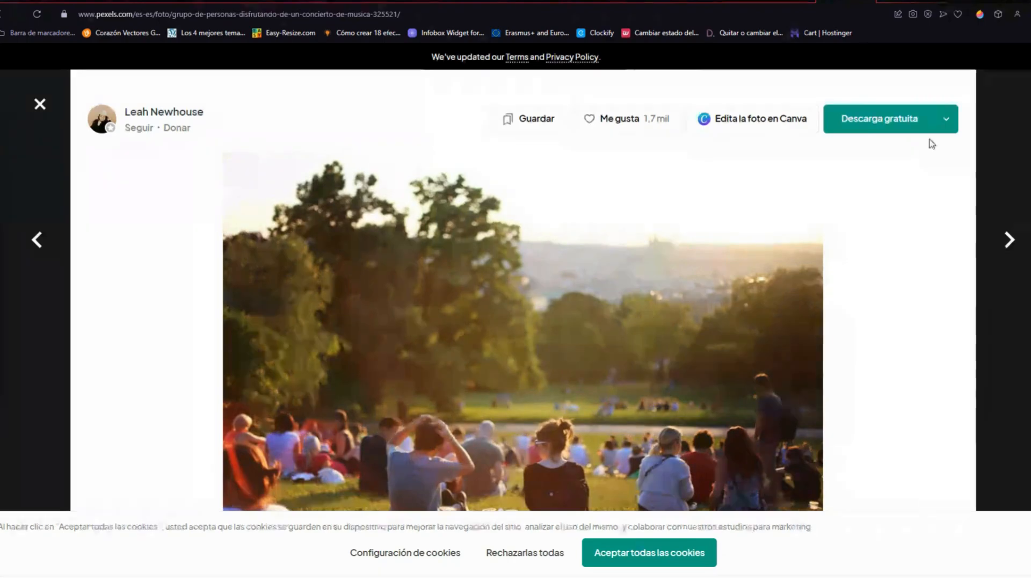
pyautogui.click(948, 126)
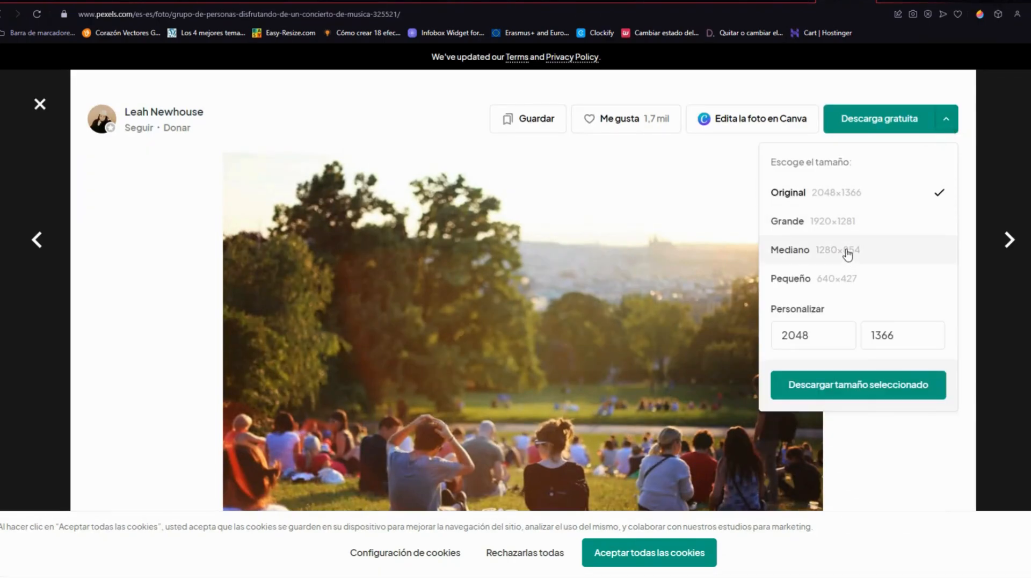
pyautogui.click(831, 256)
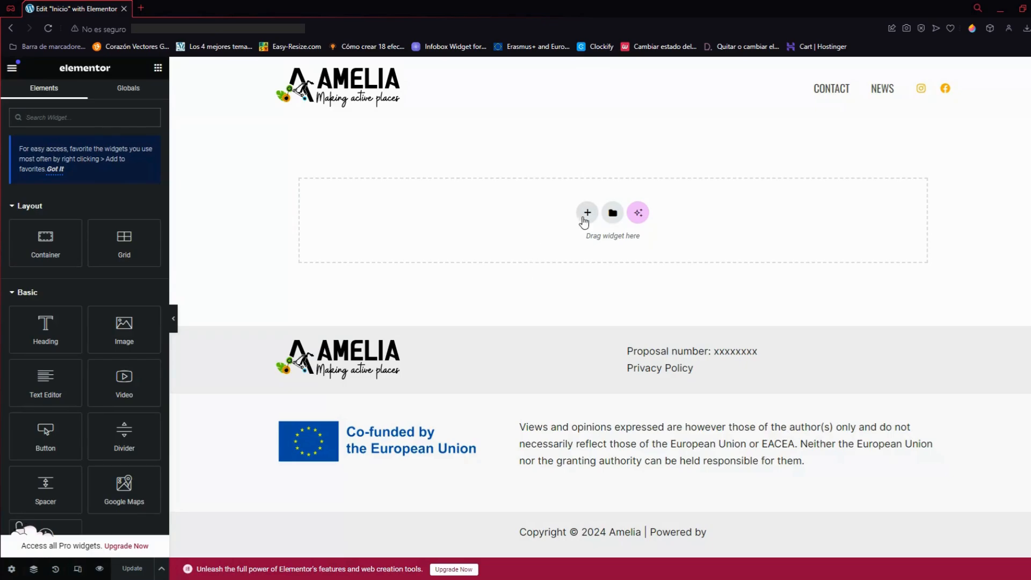
# Step: Add a single-column Flexbox container to the empty Inicio page and place another container inside it
pyautogui.rightClick(586, 217)
pyautogui.click(586, 220)
pyautogui.click(586, 213)
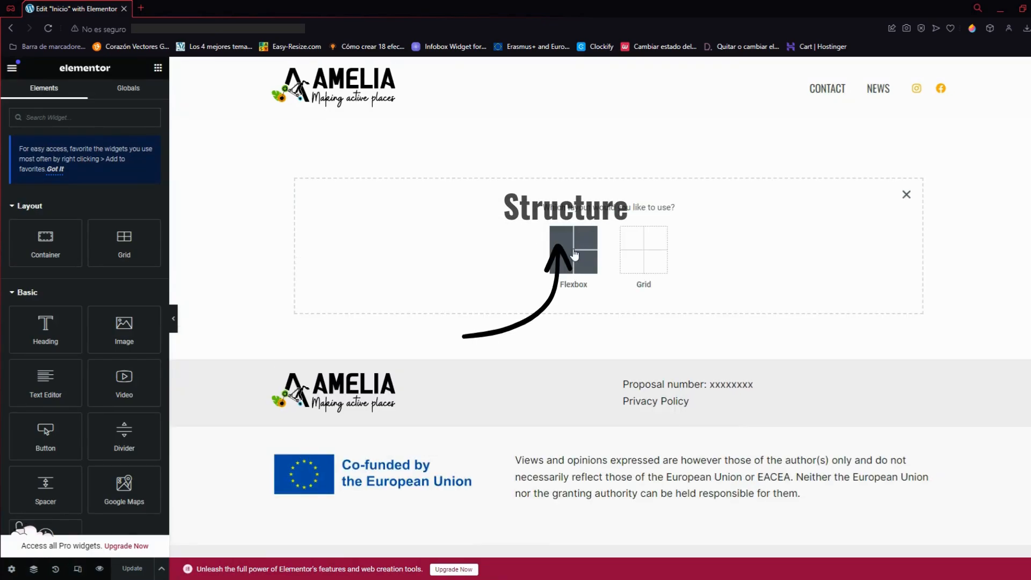
pyautogui.click(575, 254)
pyautogui.click(454, 243)
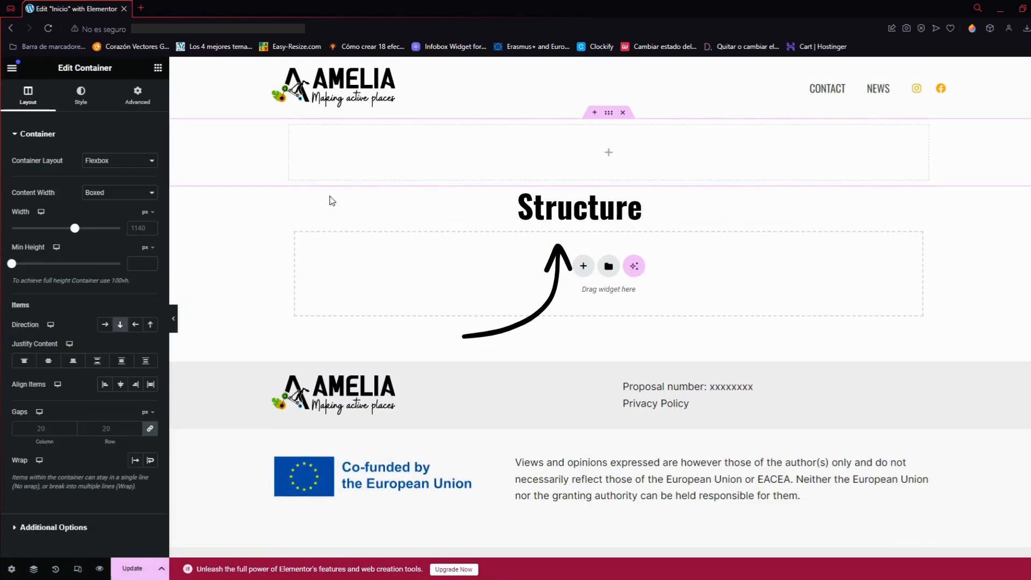
pyautogui.click(157, 69)
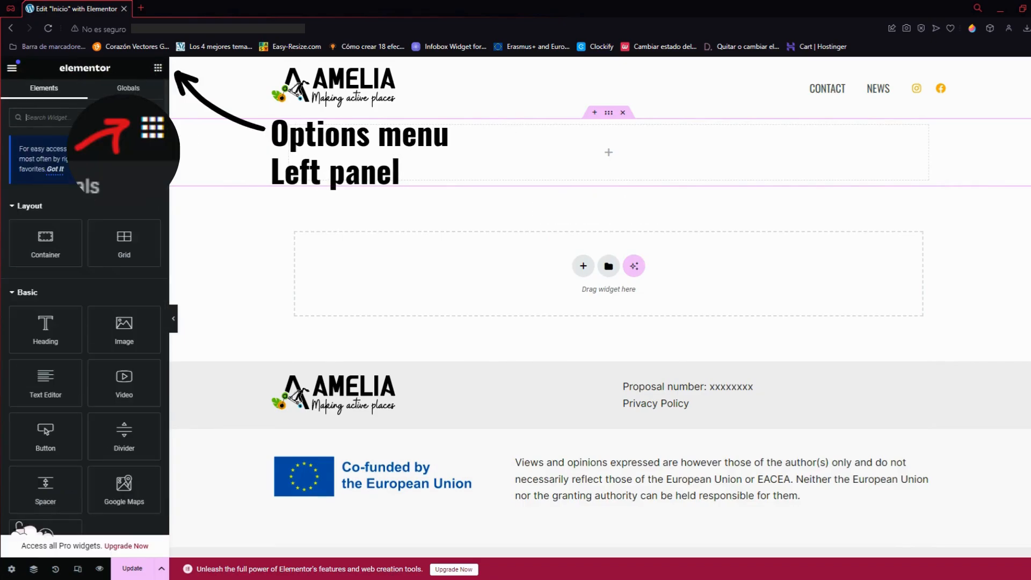
pyautogui.moveTo(46, 239); pyautogui.dragTo(429, 168)
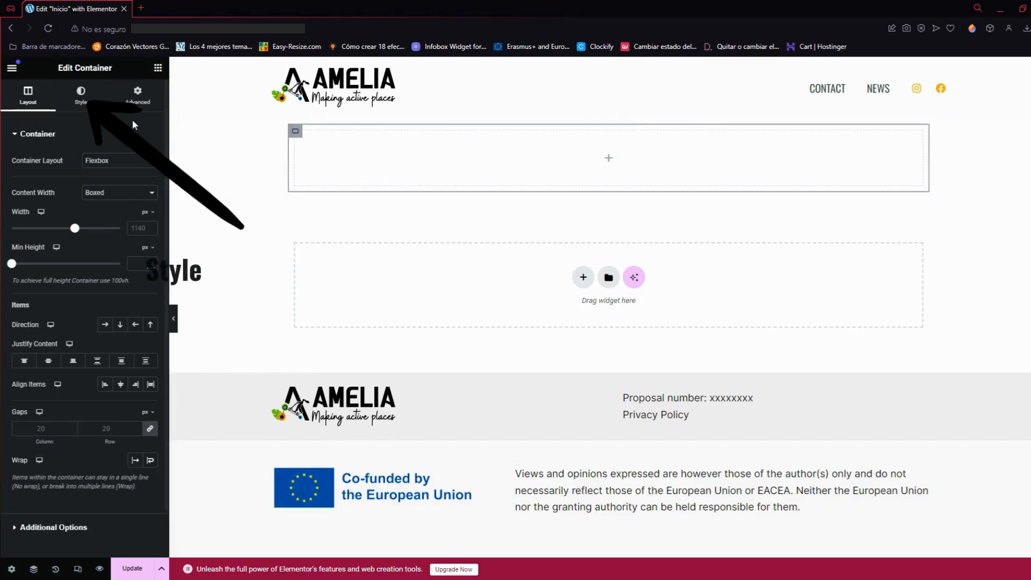
# Step: Give the inner container a classic background using the colourful AMELIA pattern graphic from the media library
pyautogui.click(79, 103)
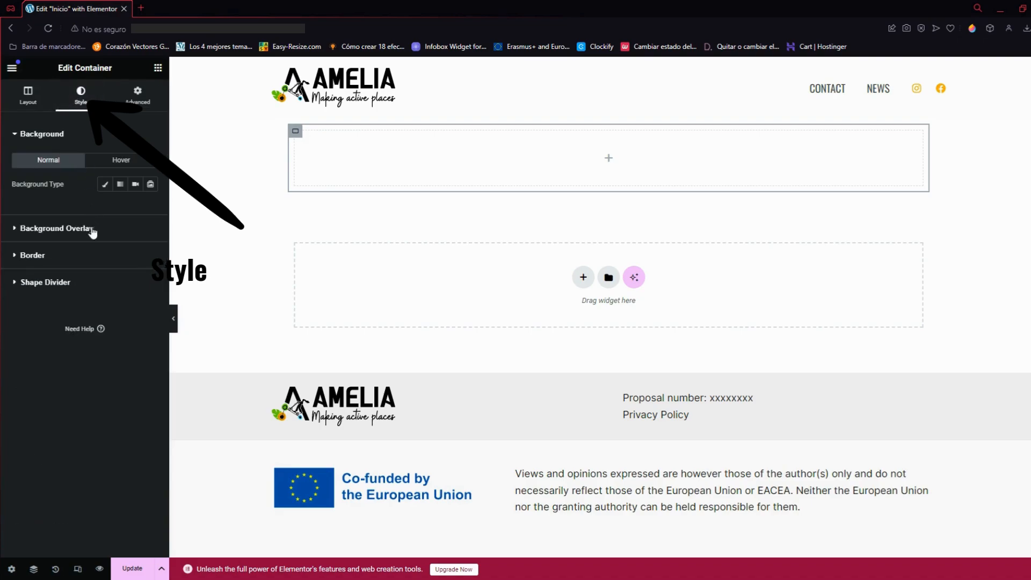
pyautogui.click(104, 185)
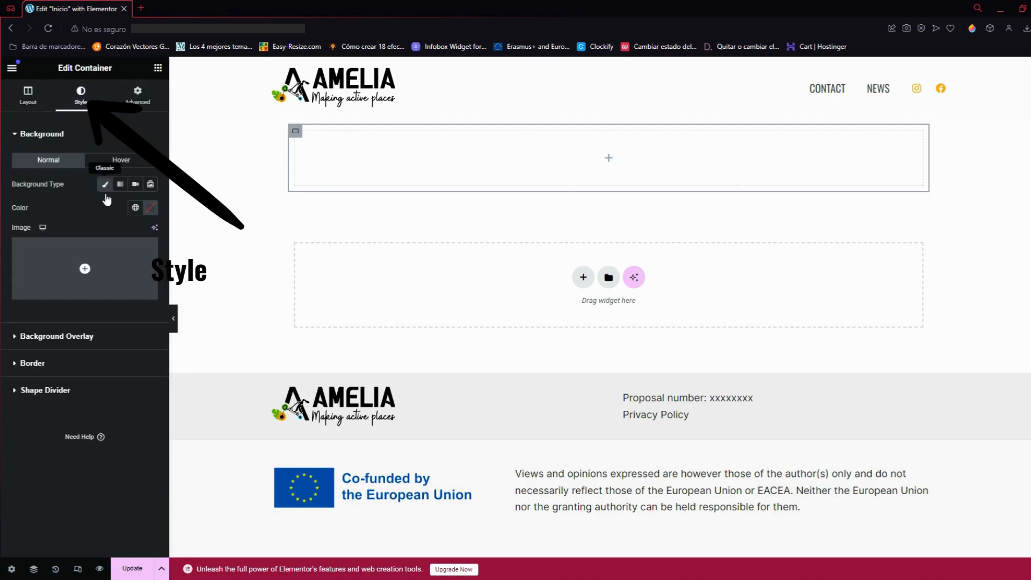
pyautogui.click(151, 207)
pyautogui.click(52, 268)
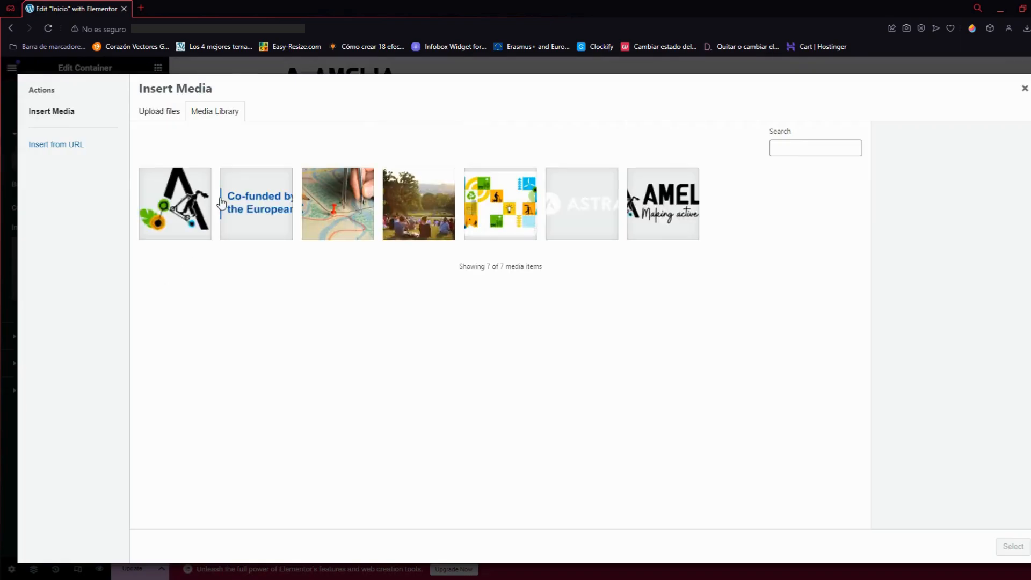
pyautogui.click(486, 209)
pyautogui.click(1013, 547)
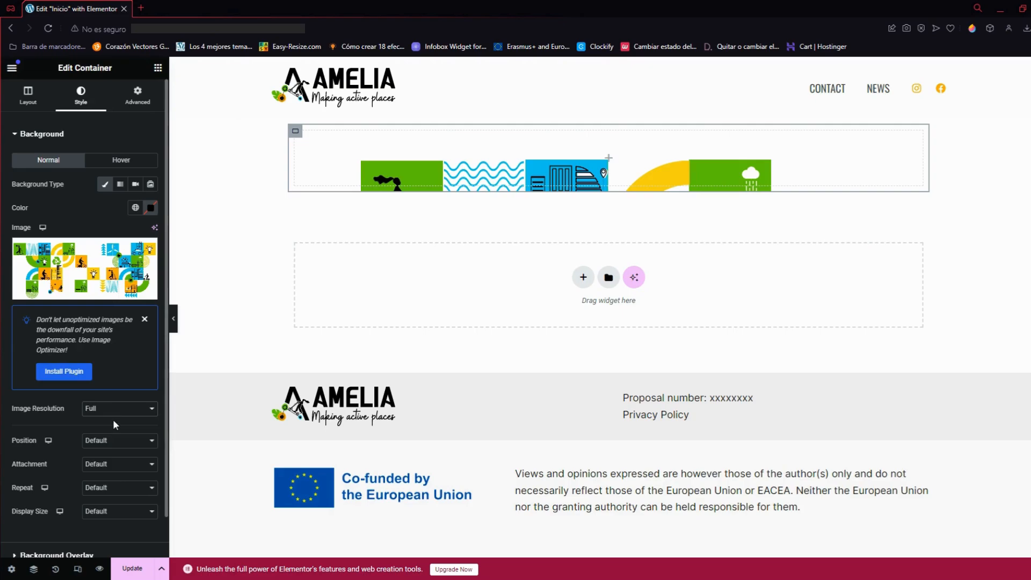
# Step: Set the background image's position to Center Center and display size to Cover, and the container's minimum height to 424 px
pyautogui.click(106, 464)
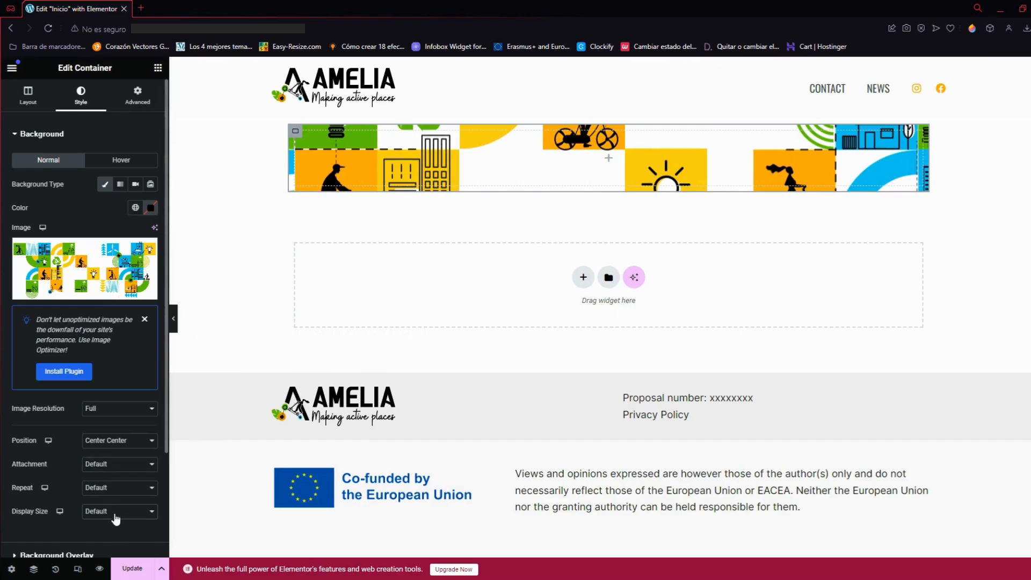
pyautogui.click(114, 540)
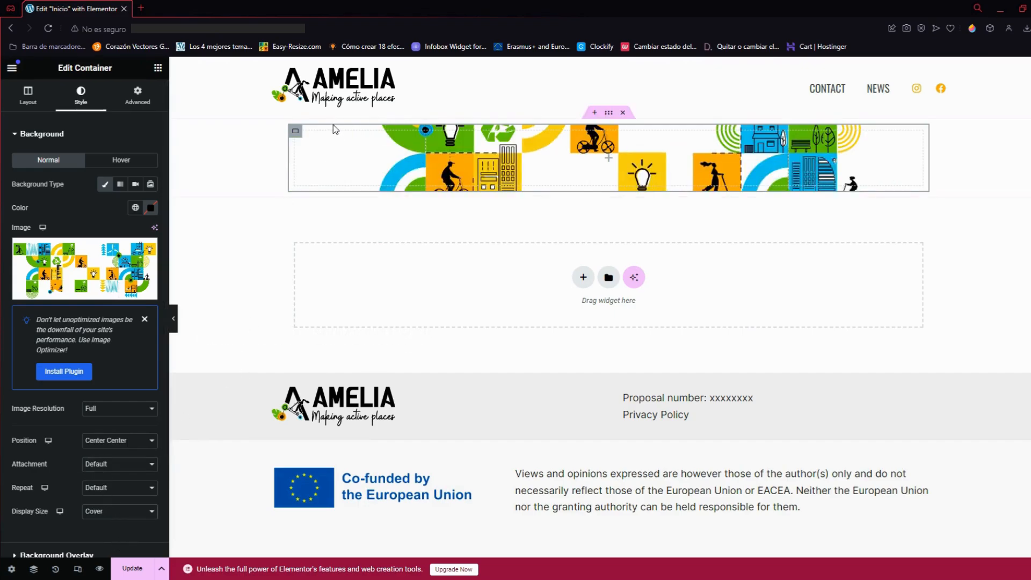
pyautogui.click(25, 102)
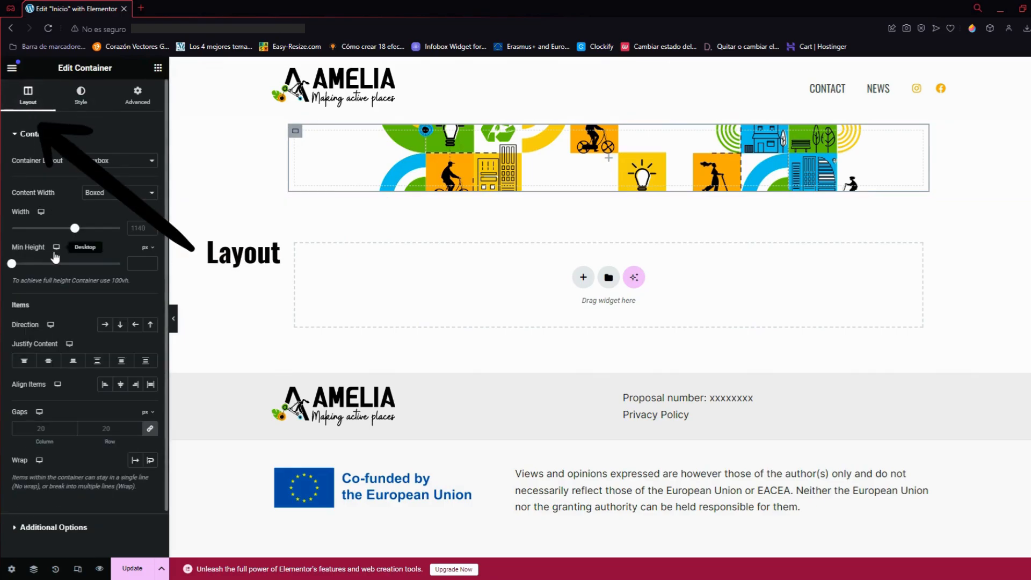
pyautogui.moveTo(12, 265); pyautogui.dragTo(44, 277)
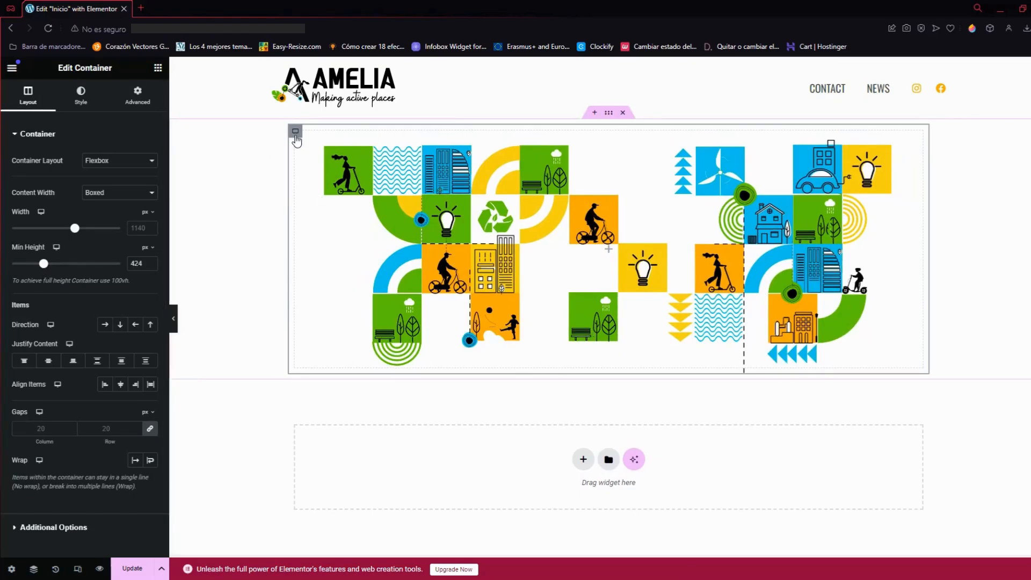
# Step: Replace the container's background image with the park crowd photo from the media library
pyautogui.click(81, 102)
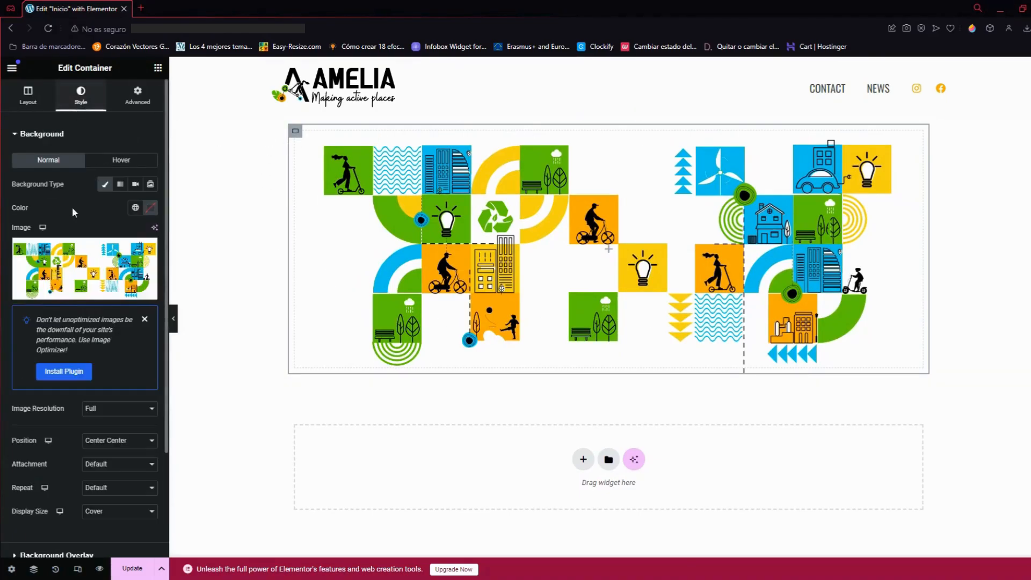
pyautogui.click(80, 283)
pyautogui.click(419, 204)
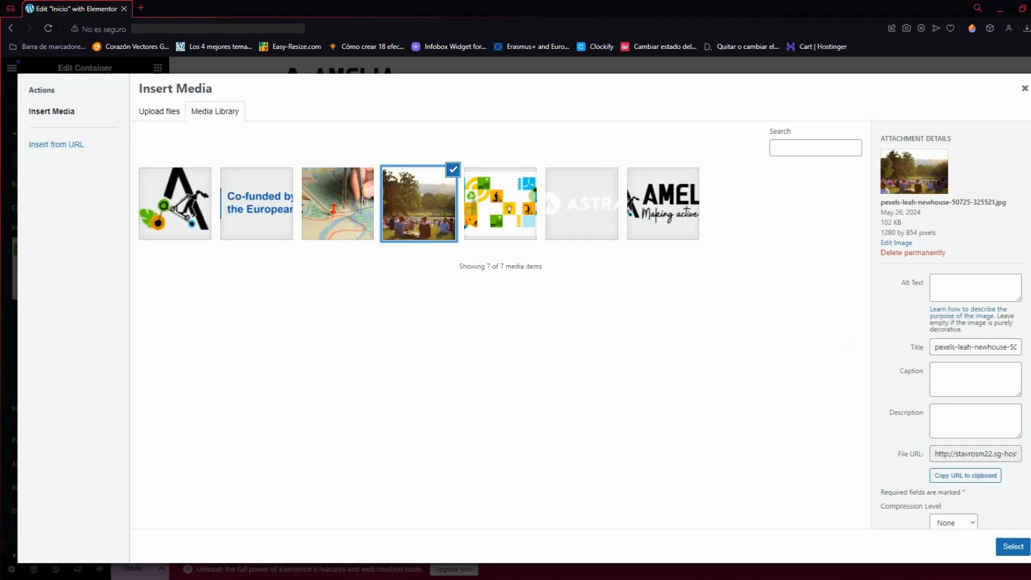
pyautogui.click(1006, 556)
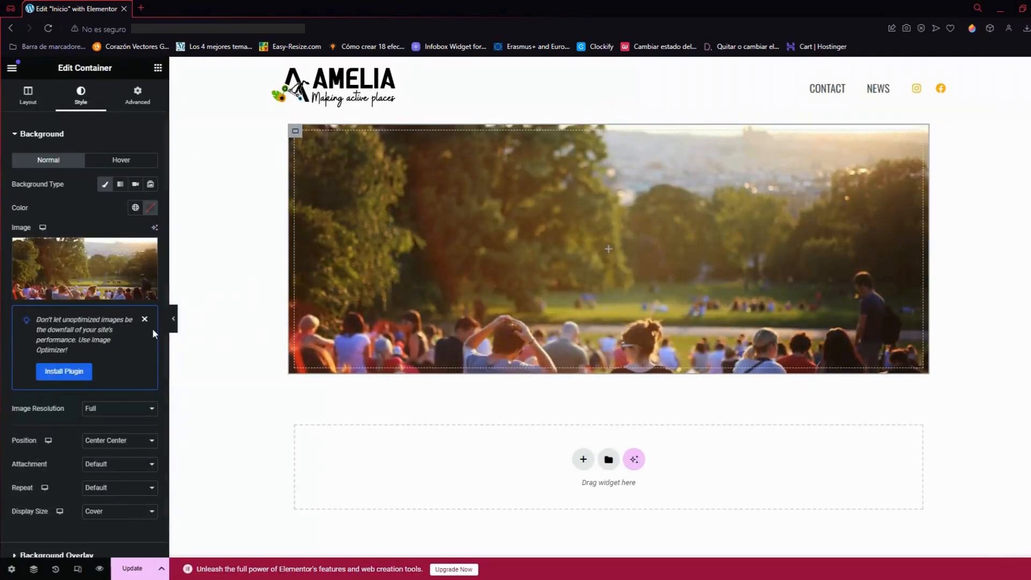
# Step: Add a black classic background overlay to the container with an opacity of 0.3
pyautogui.scroll(-2, 89, 387)
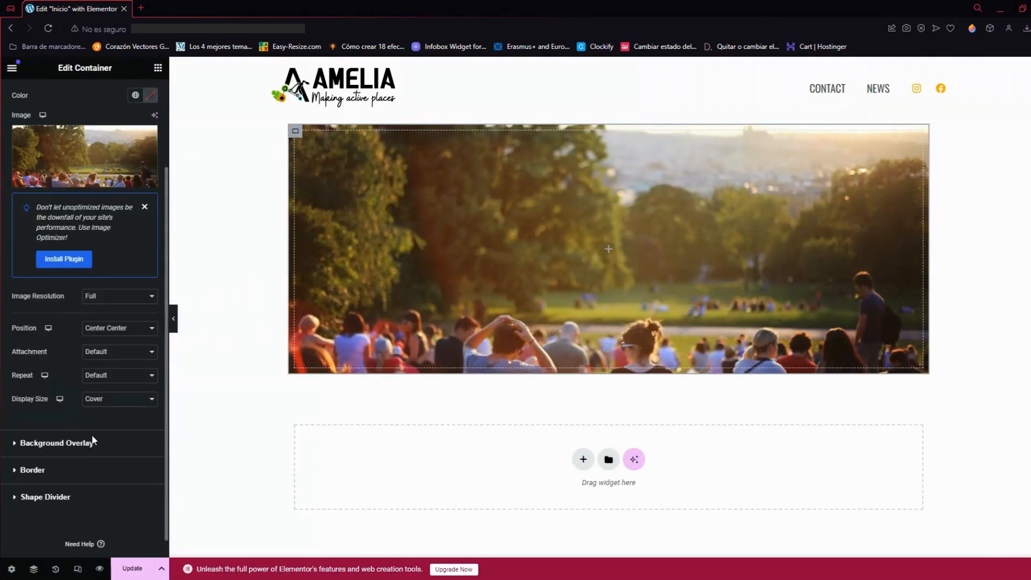
pyautogui.click(85, 445)
pyautogui.click(136, 212)
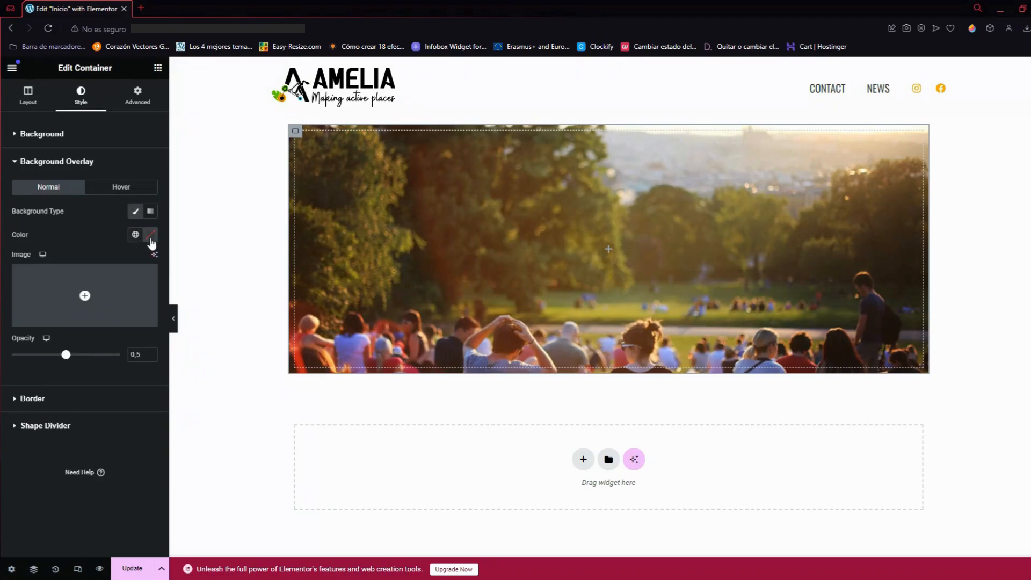
pyautogui.click(151, 235)
pyautogui.click(65, 231)
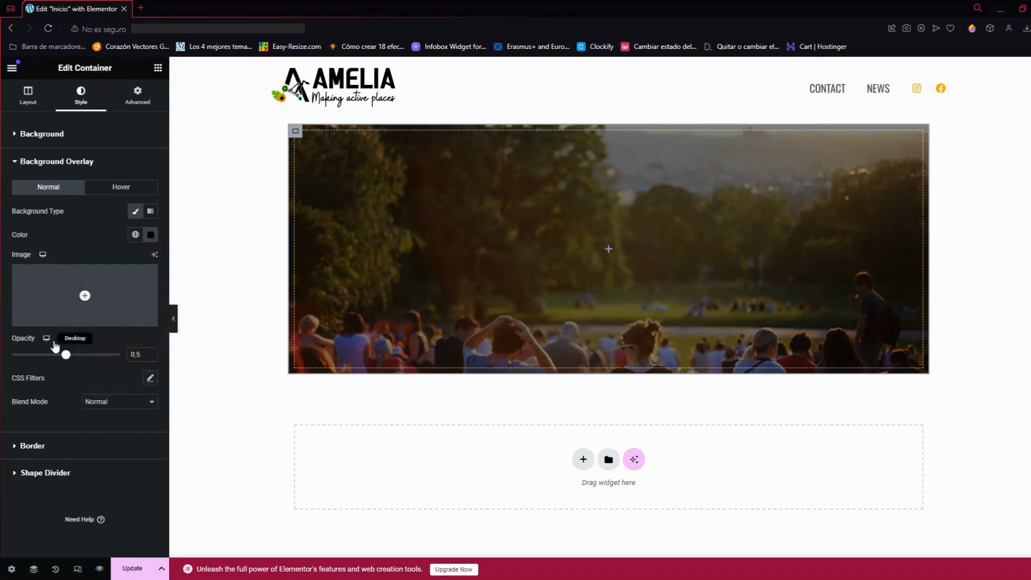
pyautogui.moveTo(66, 355); pyautogui.dragTo(46, 364)
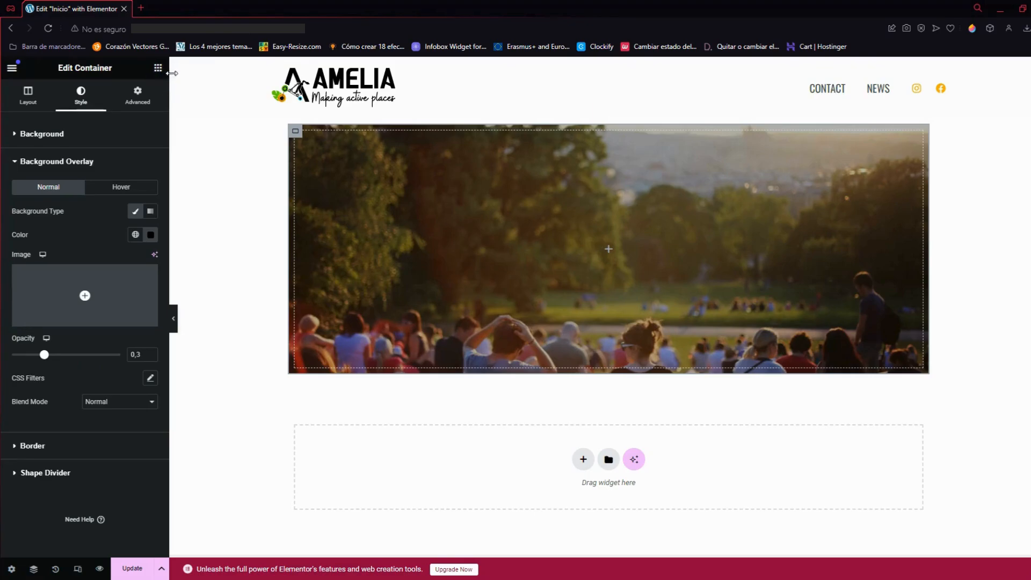
# Step: Insert a Heading widget over the park image and centre the container's content both vertically and horizontally
pyautogui.click(158, 68)
pyautogui.moveTo(53, 336); pyautogui.dragTo(605, 278)
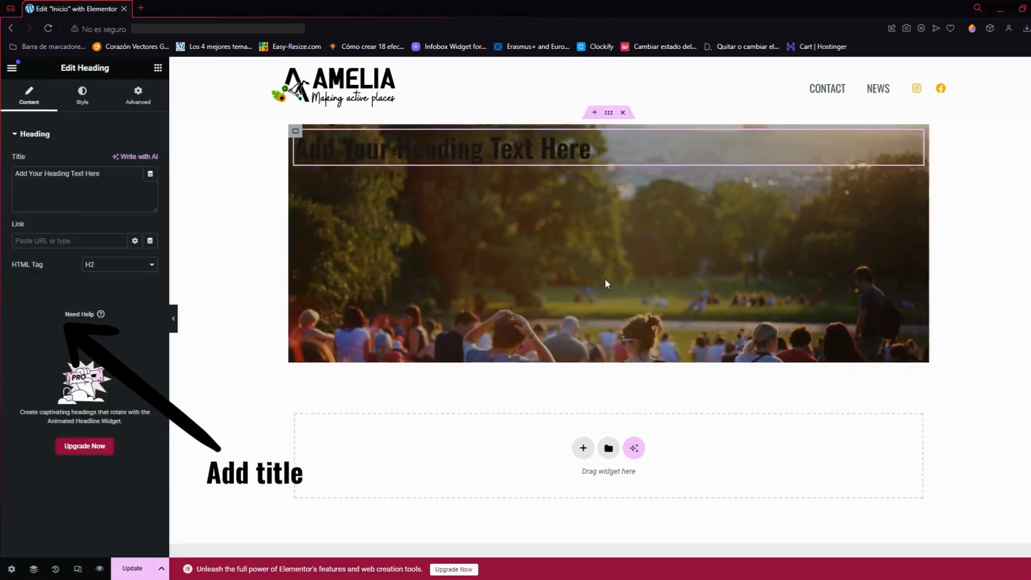
pyautogui.click(295, 132)
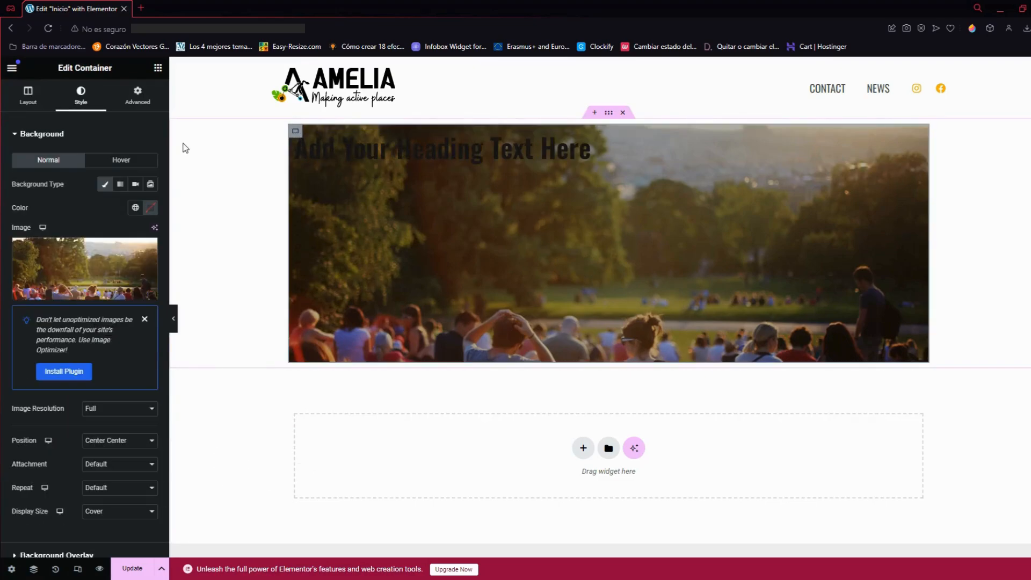
pyautogui.click(28, 94)
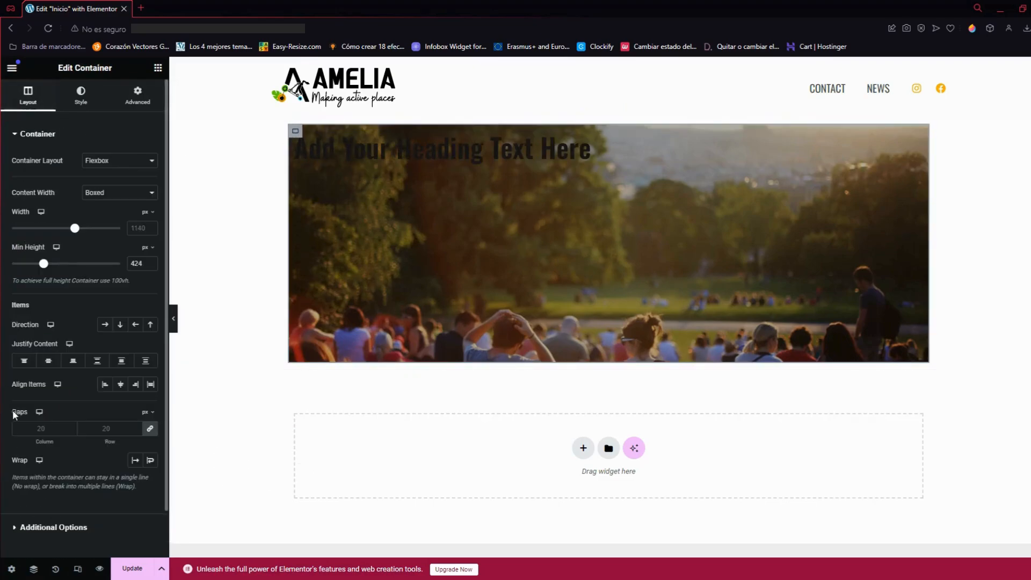
pyautogui.click(48, 362)
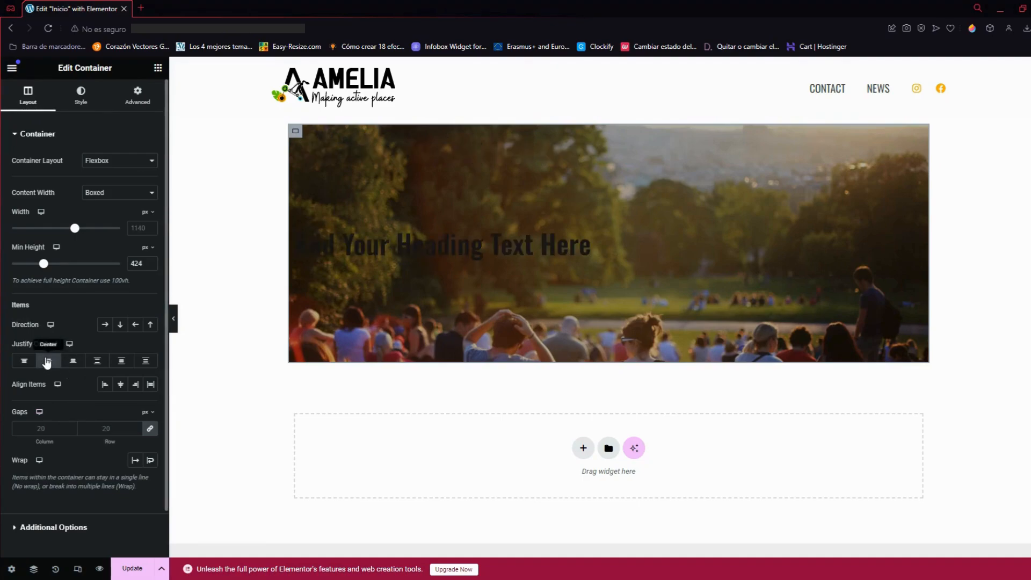
pyautogui.click(121, 385)
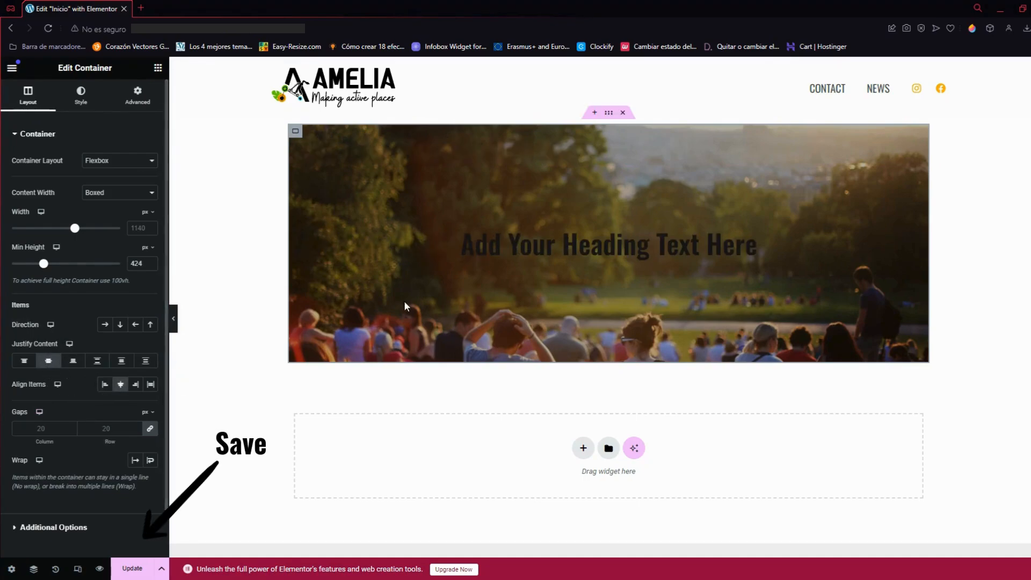
# Step: Set the heading's text colour to #FFFFFF, change its title to AMELIA, and open its style settings
pyautogui.click(497, 230)
pyautogui.click(79, 92)
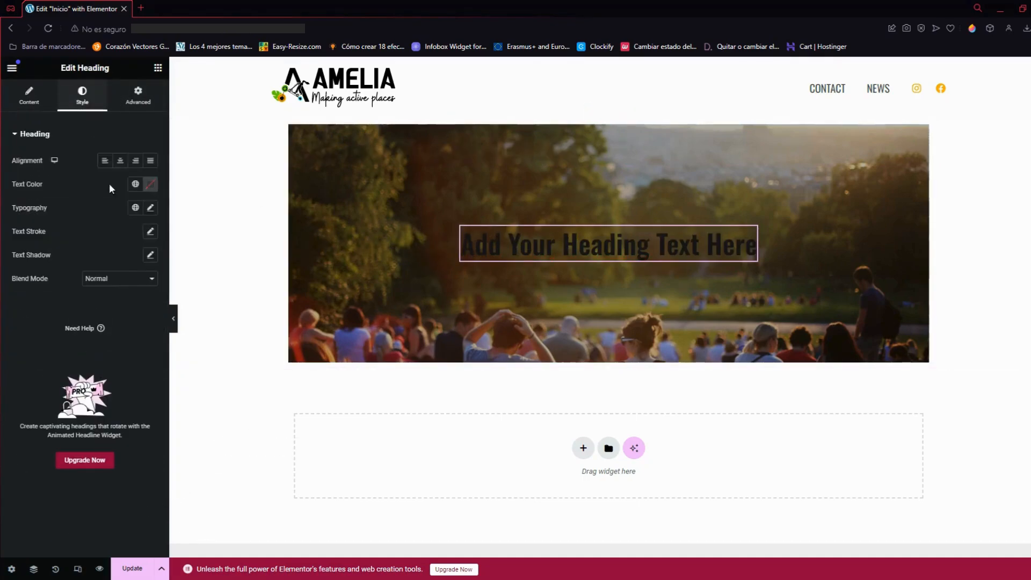
pyautogui.click(151, 184)
pyautogui.write('#FFFFFF')
pyautogui.click(52, 181)
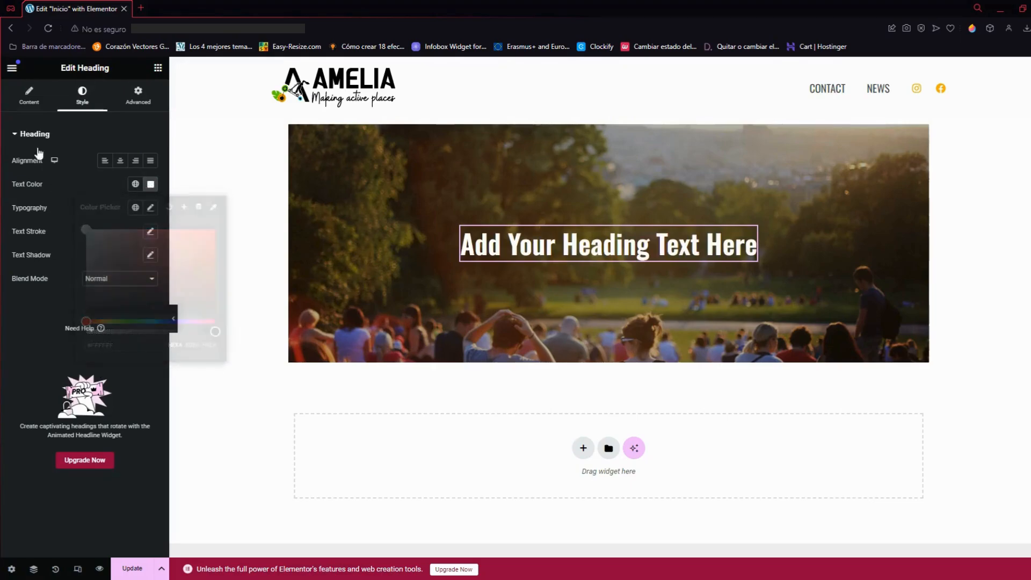
pyautogui.click(27, 100)
pyautogui.tripleClick(21, 172)
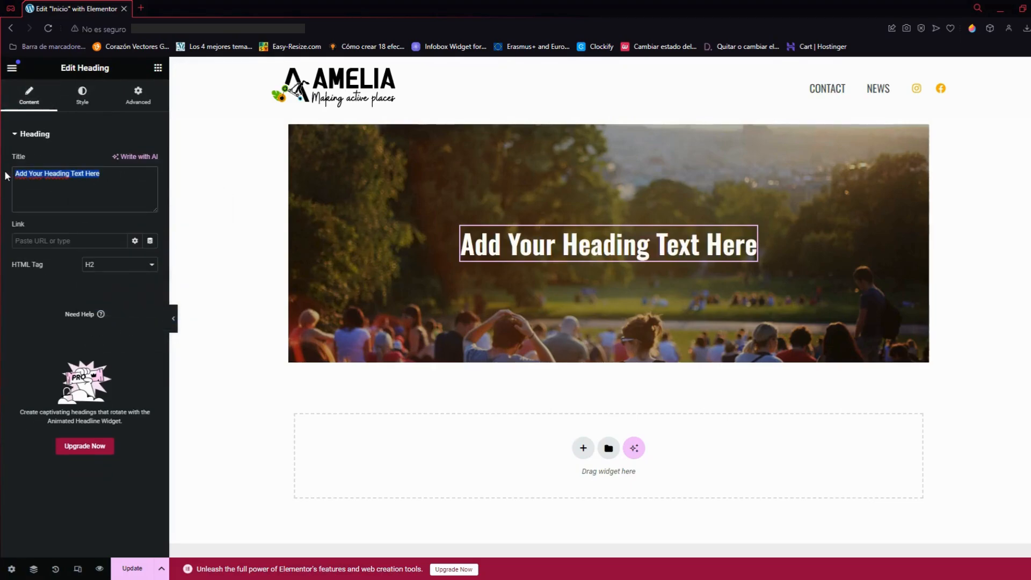
pyautogui.write('AMELIA')
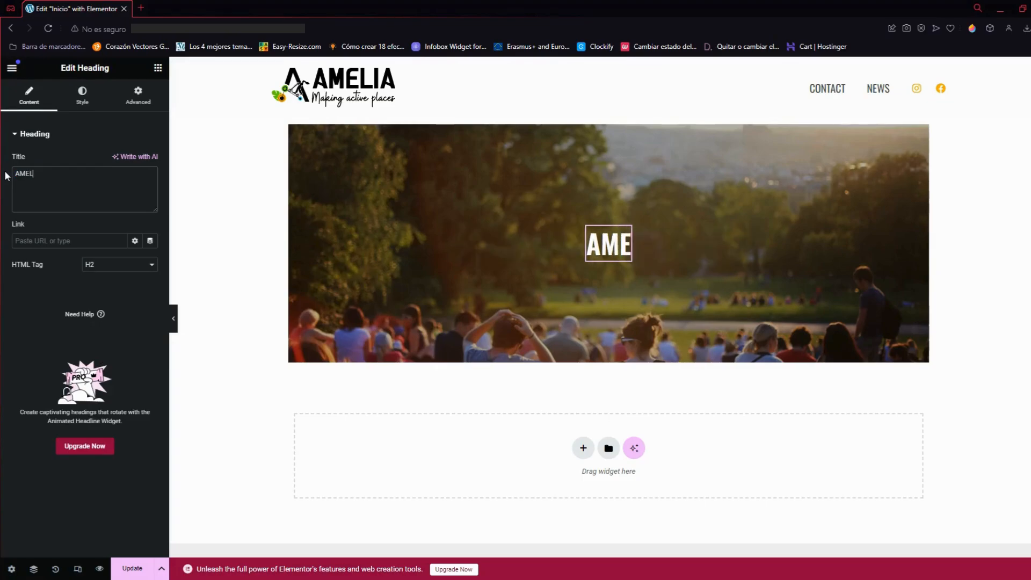
pyautogui.click(81, 104)
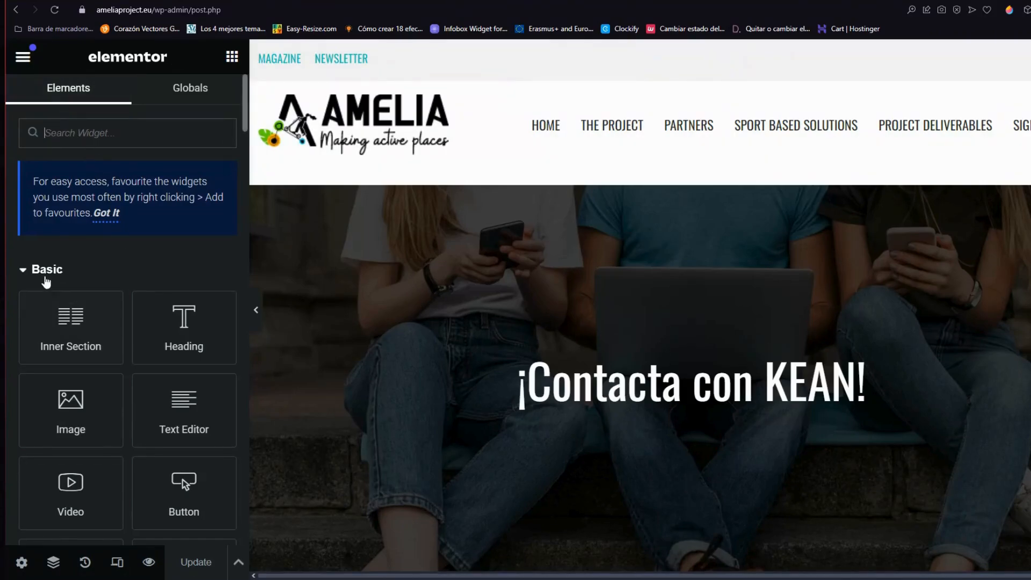
# Step: Examine the available widgets in the Basic, Pro and General categories
pyautogui.click(28, 271)
pyautogui.scroll(-2, 38, 280)
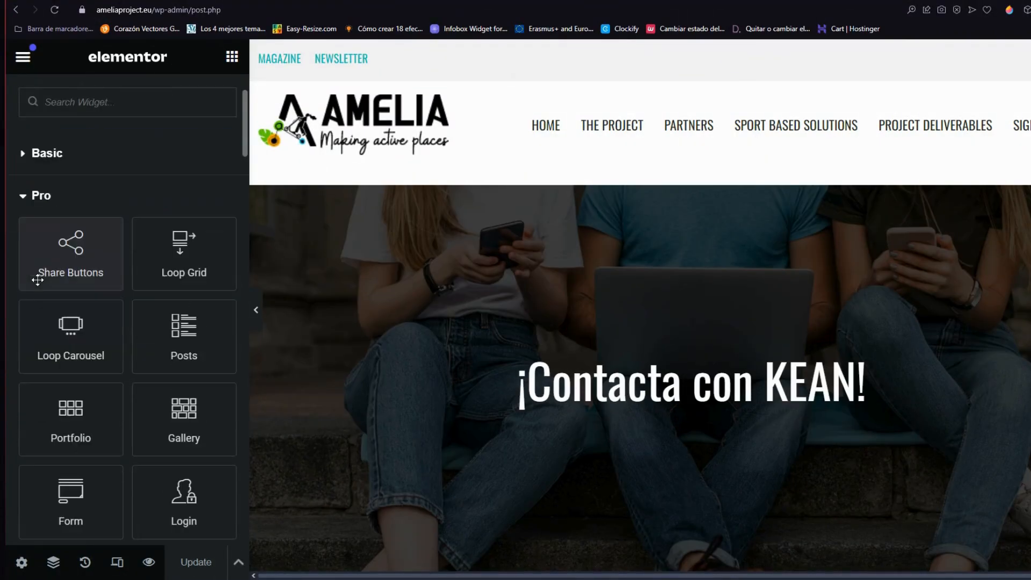
pyautogui.click(45, 210)
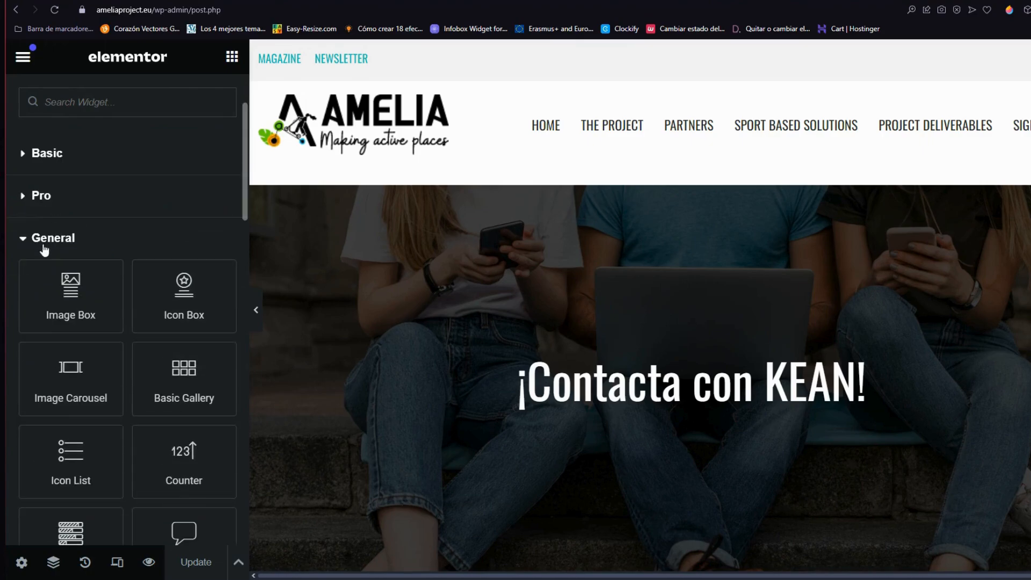
pyautogui.scroll(-5, 128, 382)
pyautogui.scroll(-3, 128, 385)
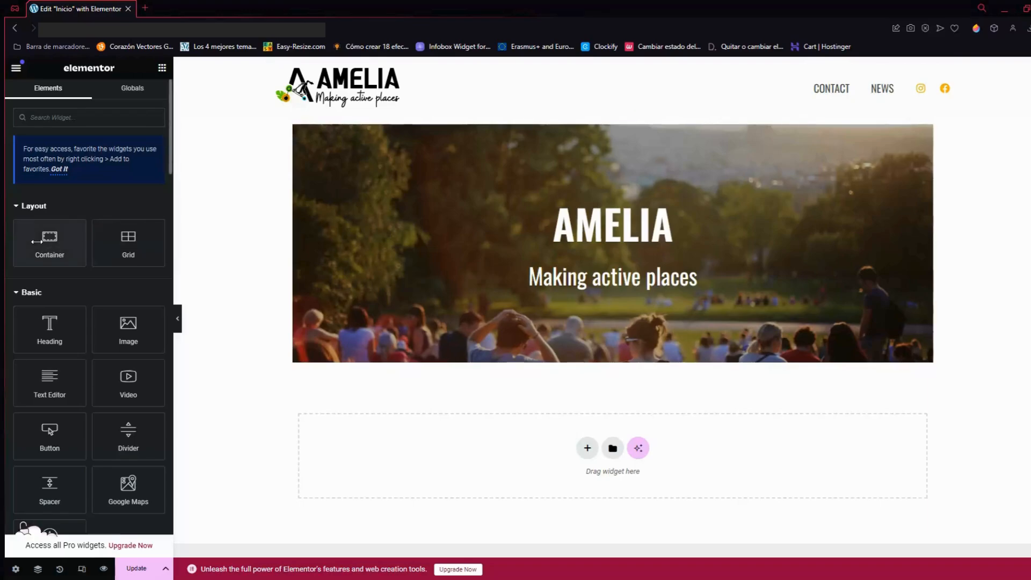
# Step: Add a single-column container below the park image section and place another container inside it
pyautogui.click(588, 448)
pyautogui.click(576, 484)
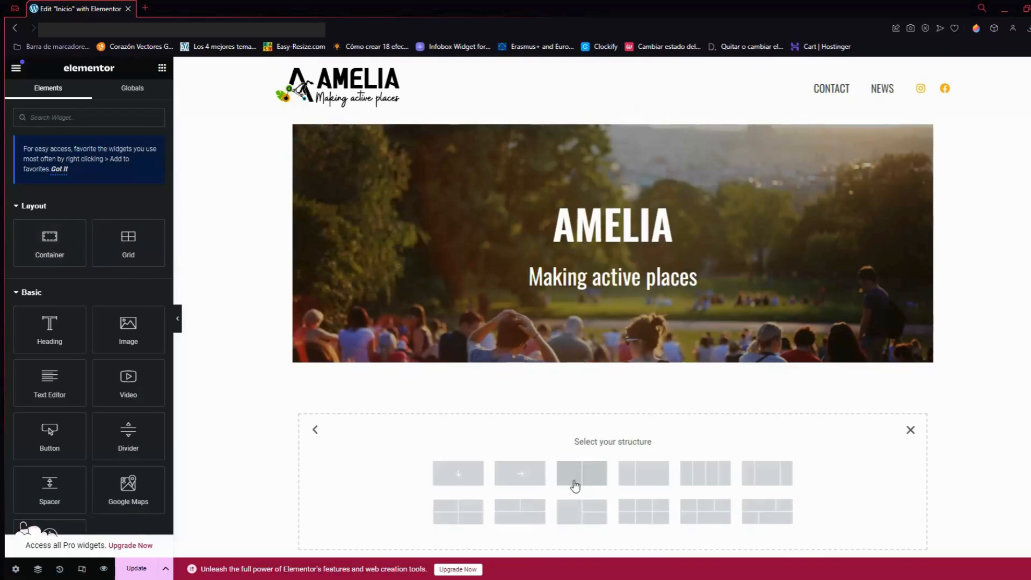
pyautogui.click(454, 479)
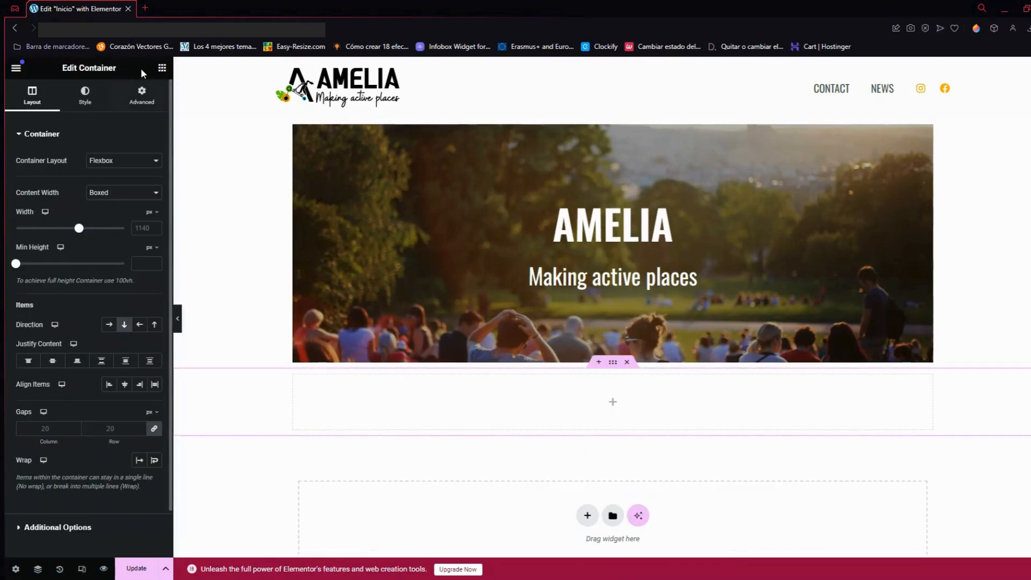
pyautogui.click(162, 69)
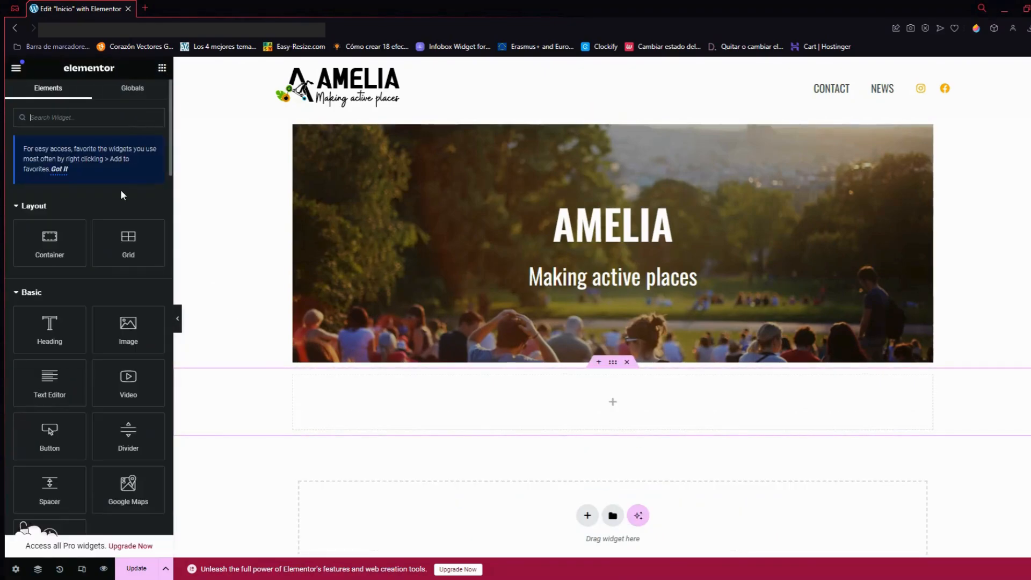
pyautogui.moveTo(83, 258); pyautogui.dragTo(538, 406)
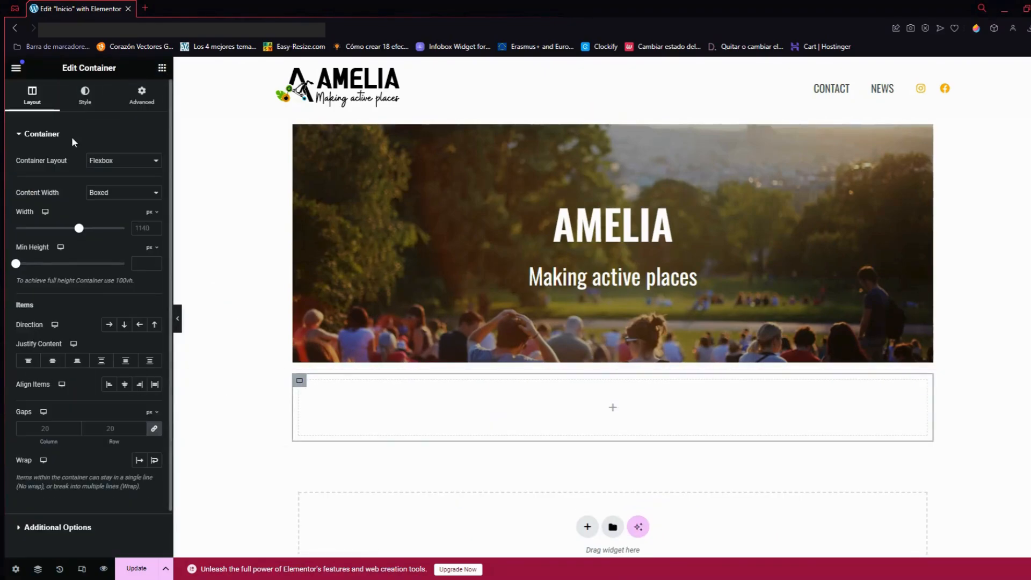
# Step: Insert a Heading widget in the new inner container and set its title to ABOUT AMELIA PROJECT
pyautogui.click(162, 69)
pyautogui.moveTo(50, 329); pyautogui.dragTo(579, 413)
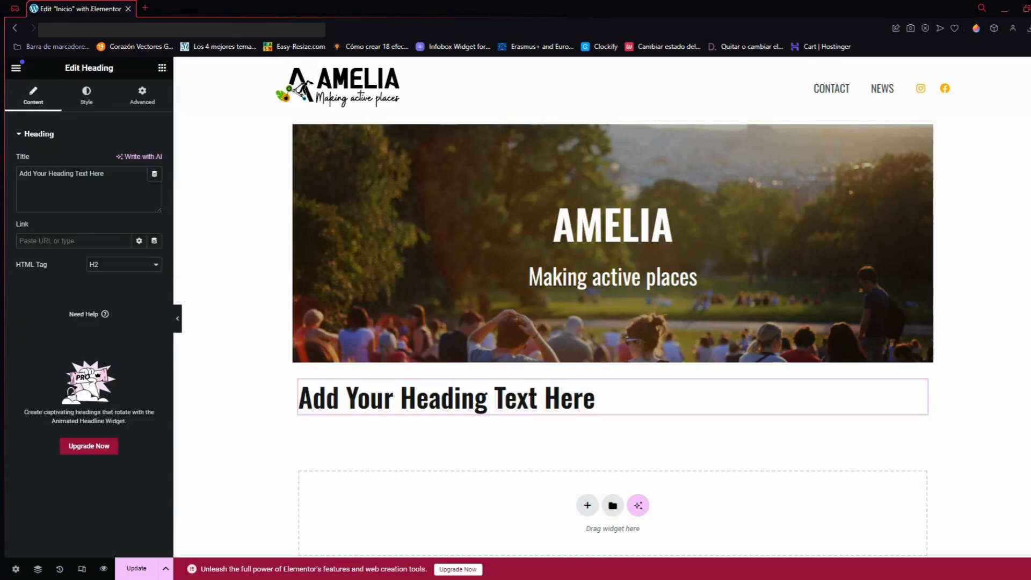
pyautogui.click(129, 174)
pyautogui.moveTo(129, 175); pyautogui.dragTo(1, 173)
pyautogui.write('ABOUT AMELIA PROJECT')
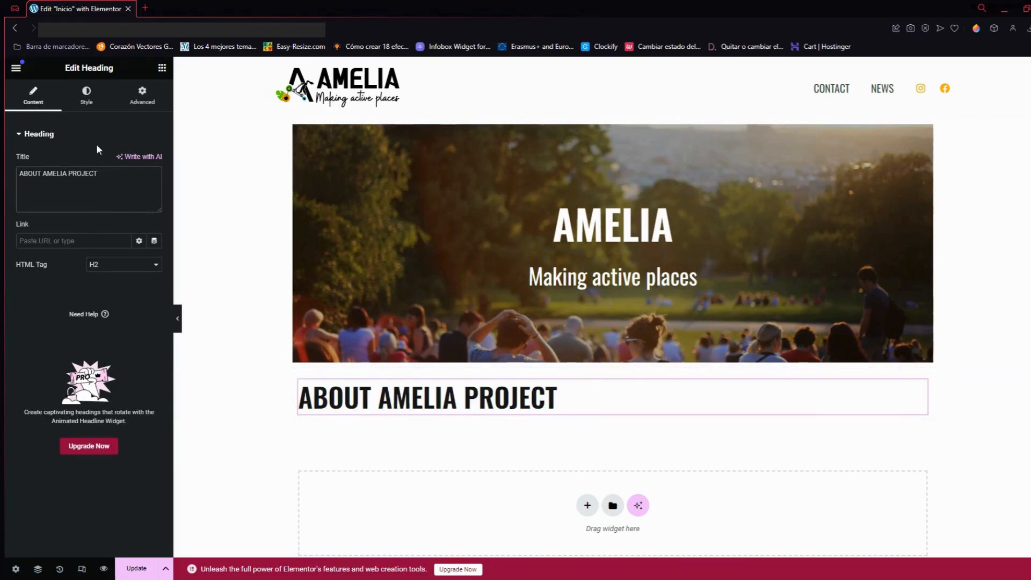
# Step: Set the ABOUT AMELIA PROJECT heading's font size to 37 px and its weight to 400 (Normal)
pyautogui.click(87, 95)
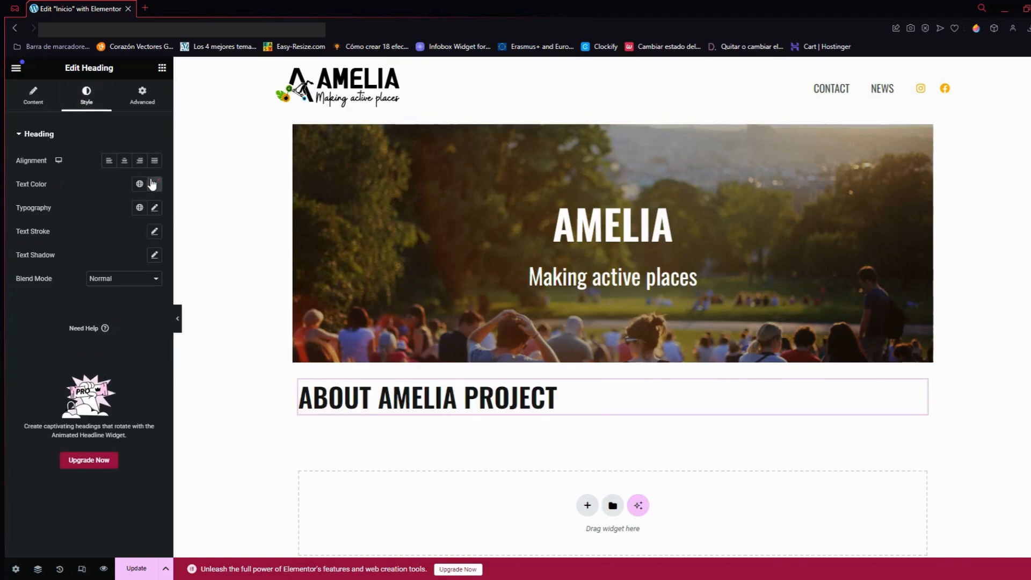
pyautogui.click(154, 208)
pyautogui.write('20')
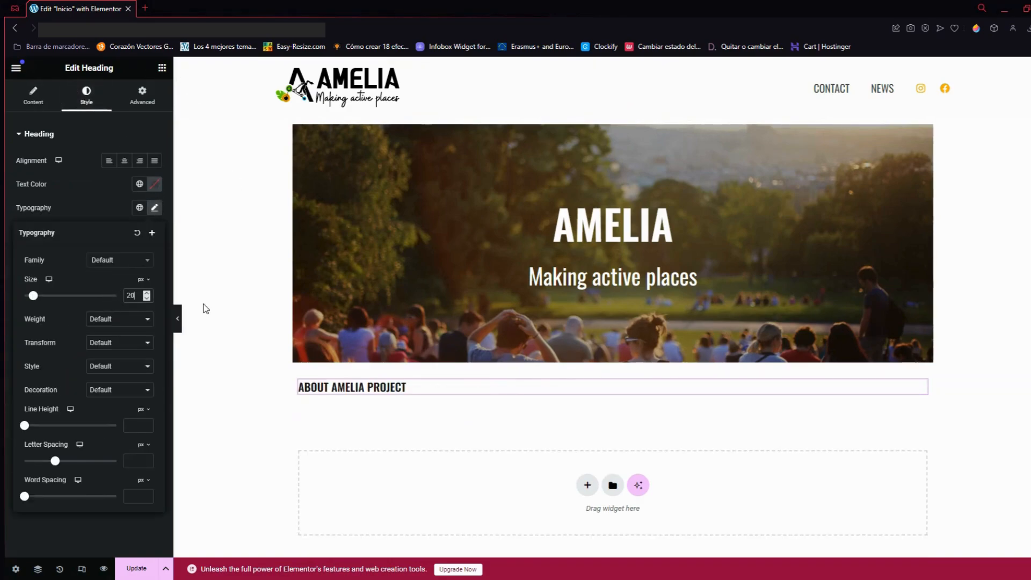
pyautogui.moveTo(35, 299); pyautogui.dragTo(43, 298)
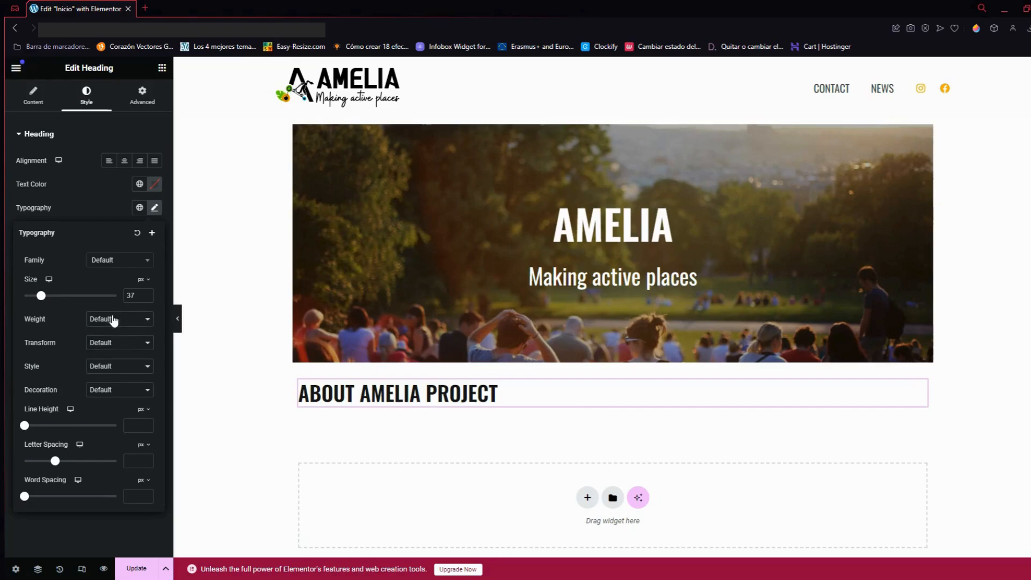
pyautogui.click(118, 358)
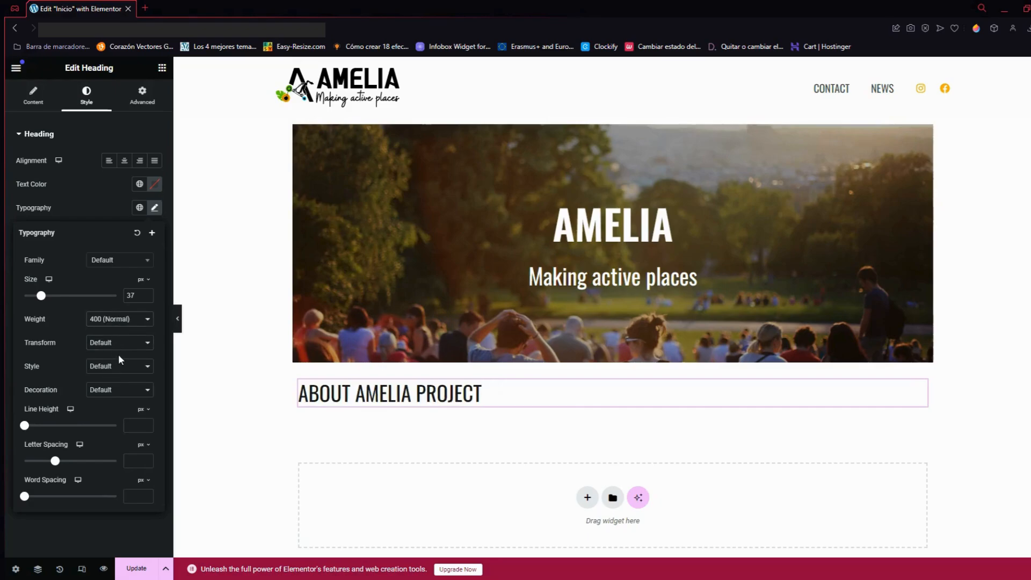
# Step: Insert a Divider widget below the ABOUT AMELIA PROJECT heading and set its style to Double
pyautogui.click(161, 68)
pyautogui.scroll(-1, 57, 412)
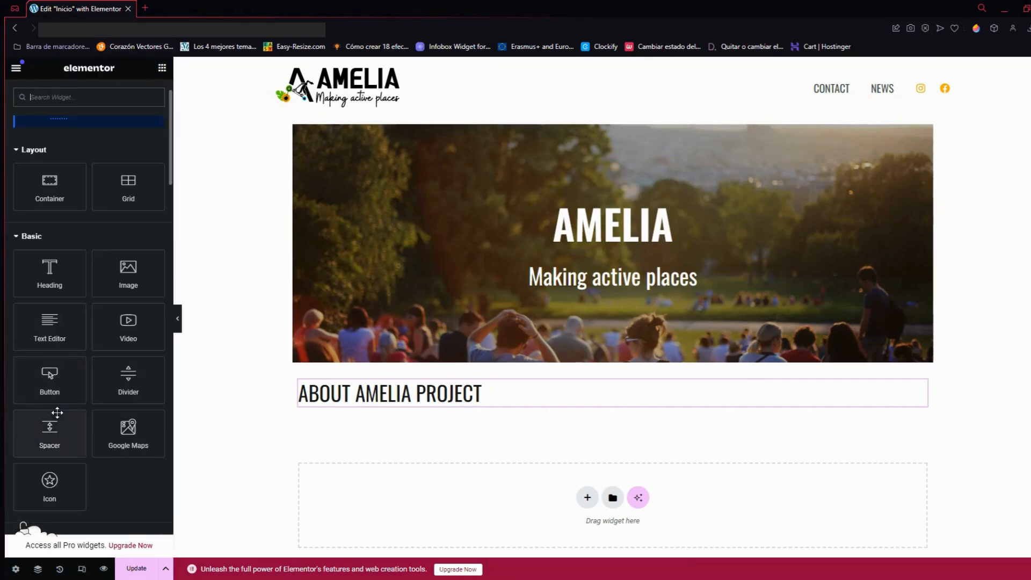
pyautogui.scroll(-1, 53, 322)
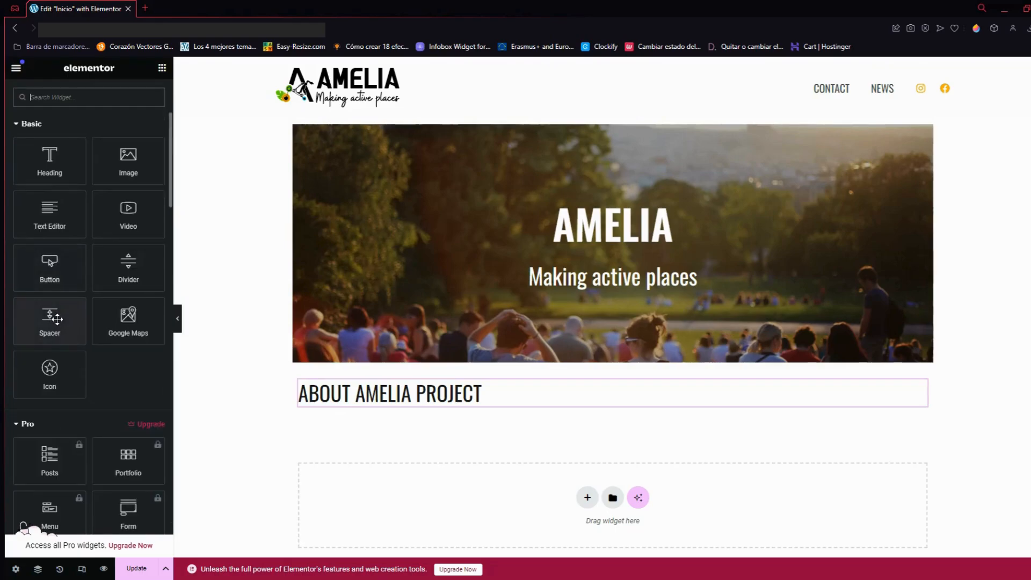
pyautogui.scroll(1, 53, 319)
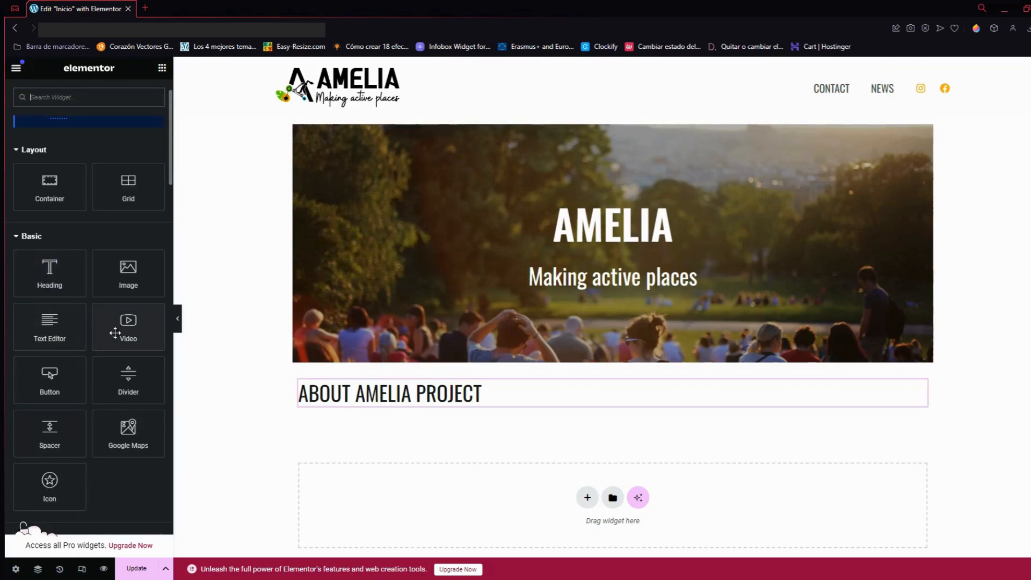
pyautogui.moveTo(128, 376); pyautogui.dragTo(334, 405)
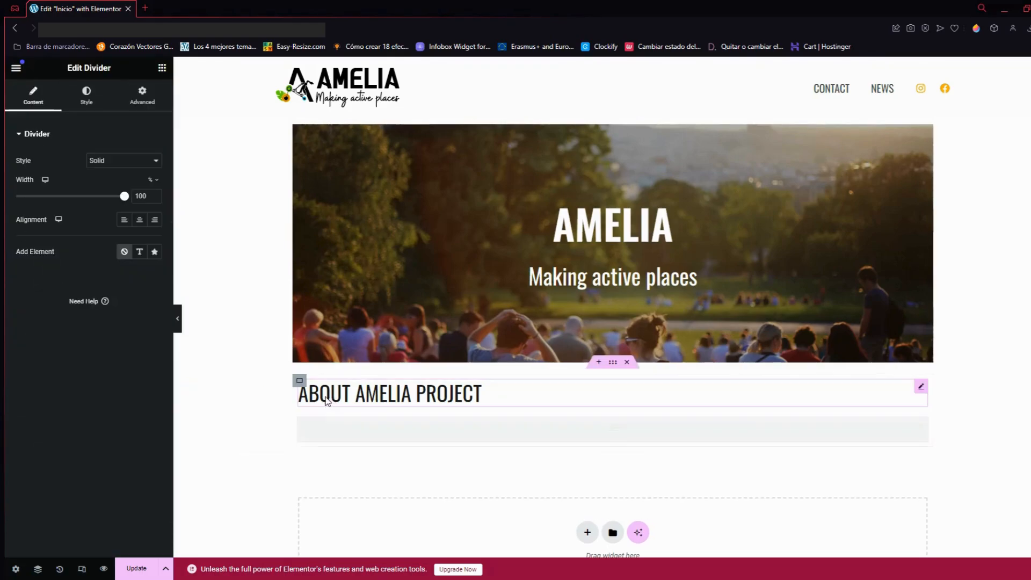
pyautogui.click(112, 194)
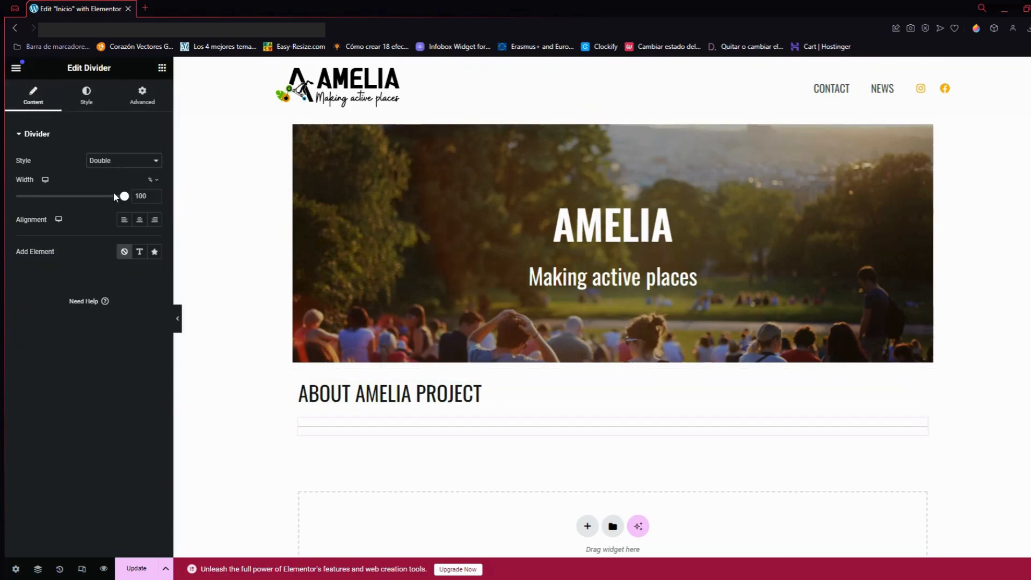
# Step: Give the divider a dotted line with a weight of 2.5 px and a gap of 2
pyautogui.click(86, 97)
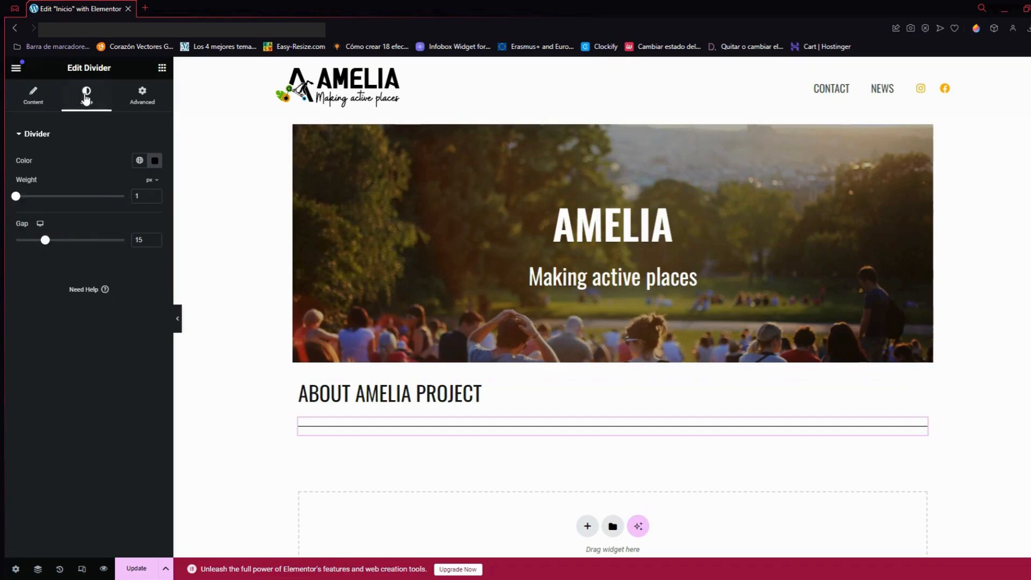
pyautogui.click(33, 104)
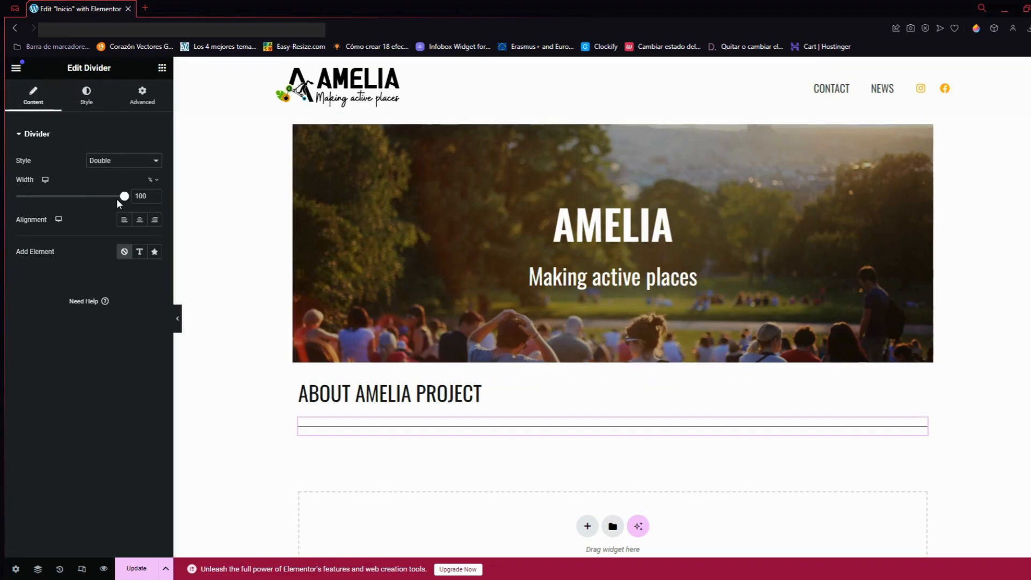
pyautogui.click(86, 96)
pyautogui.moveTo(16, 197); pyautogui.dragTo(15, 242)
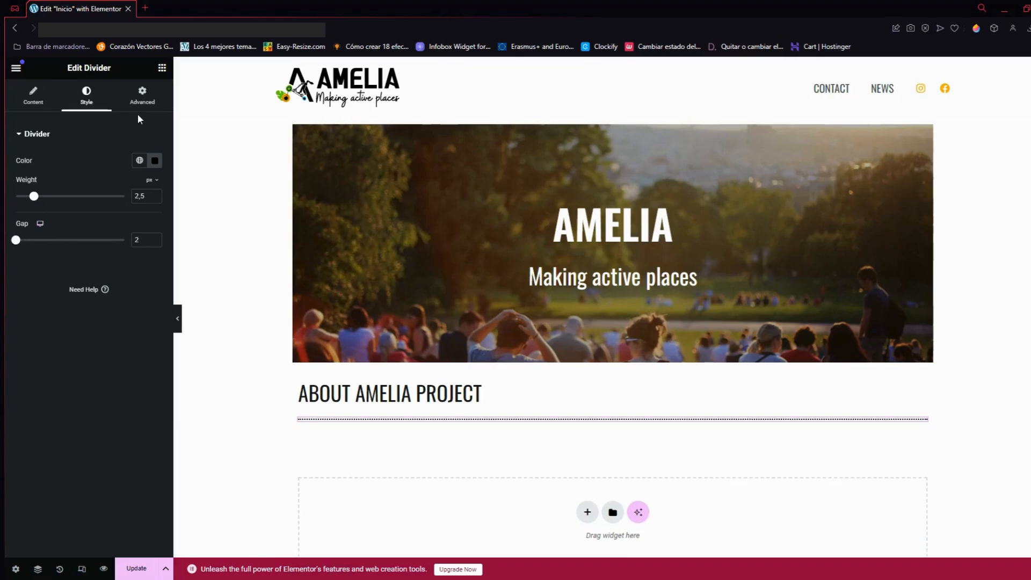
# Step: Insert a Text Editor widget below the divider and replace its placeholder text with the AMELIA project description
pyautogui.click(161, 68)
pyautogui.moveTo(49, 387); pyautogui.dragTo(346, 428)
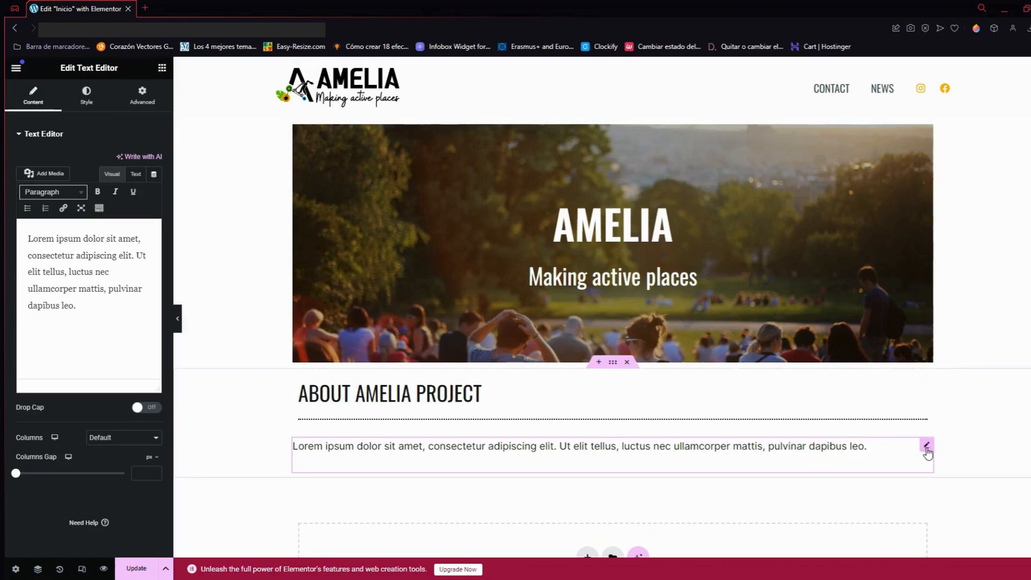
pyautogui.moveTo(101, 307); pyautogui.dragTo(8, 230)
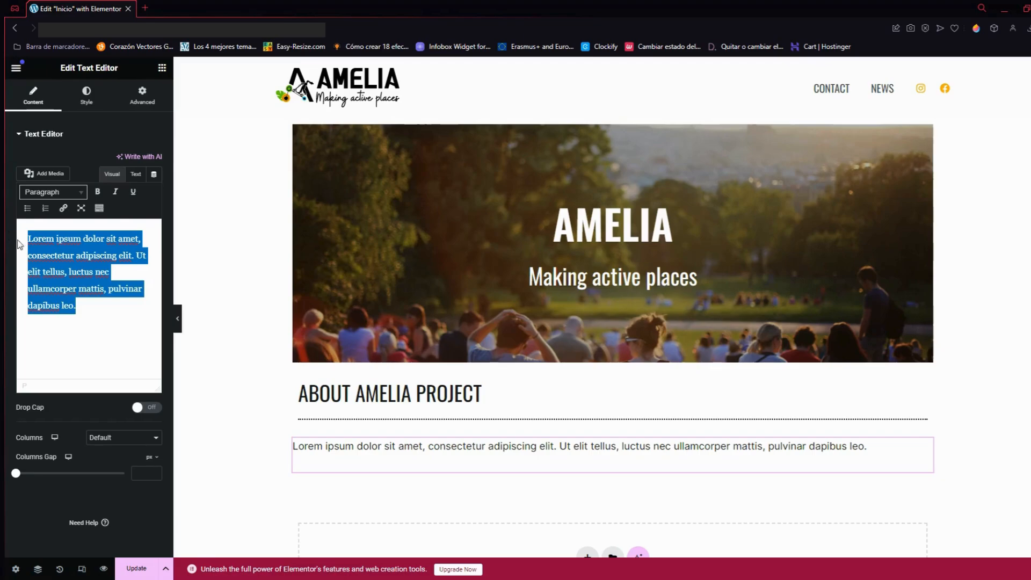
pyautogui.write('The AMELIA project aims at engaging several stakeholders to establish and develop a new Aesthetic Transnational Movement to enhance sporty lifestyles and inclusive active public spaces, consistency with the New European Bauhaus (NEB) initiative, which considers physical activity "an important contributor to wellbeing and community spirit".  AMELIA triggers cities leaders, planners, architects, sport clubs, sport federation, civic and youths’ organisations to initiate a Transnational network and Living Labs to share practices, ideate proposals, and test pilot sport-based solutions and to advance inclusive placemaking and active regeneration of public spaces for the health of communities.')
pyautogui.scroll(-3, 198, 256)
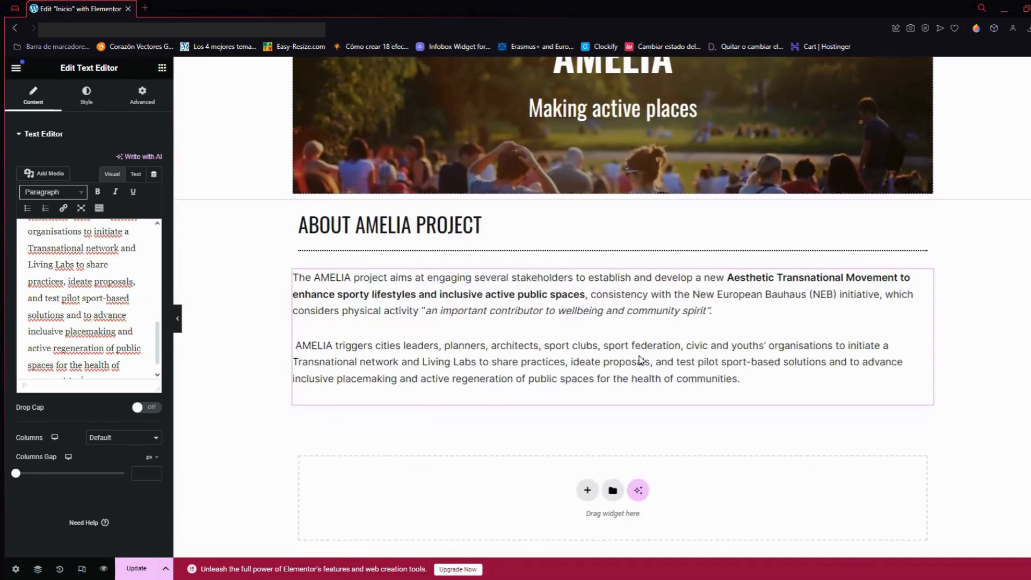
# Step: Insert a Button widget below the description, label it "More about the project" and clear its placeholder link
pyautogui.click(161, 68)
pyautogui.moveTo(47, 438); pyautogui.dragTo(397, 404)
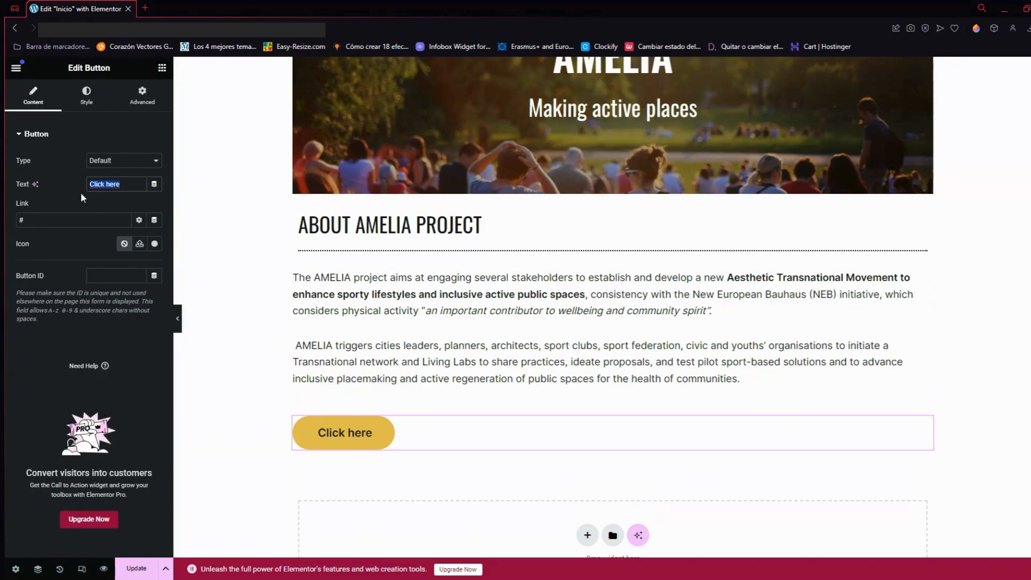
pyautogui.write('More a')
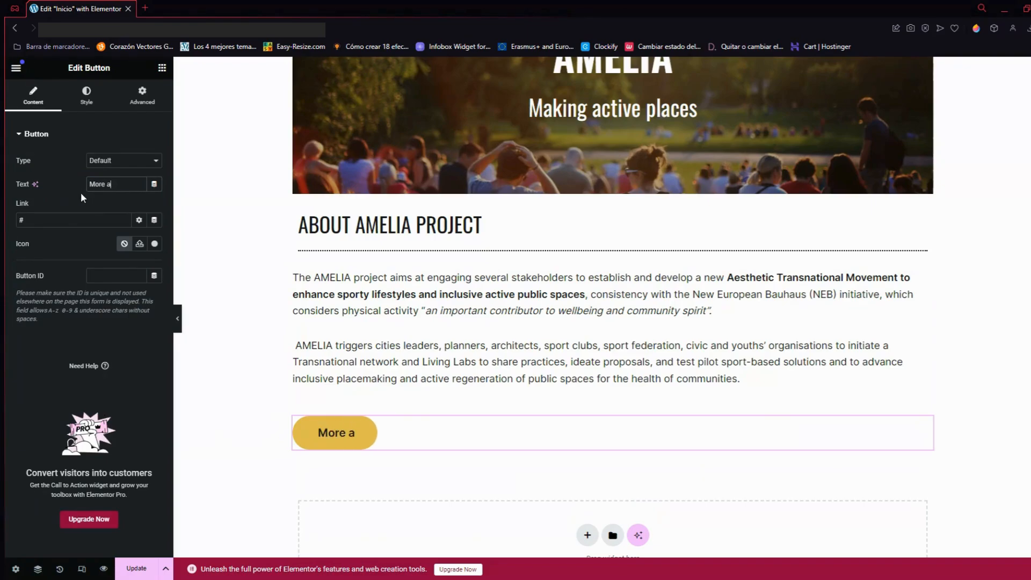
pyautogui.write('bout the pr')
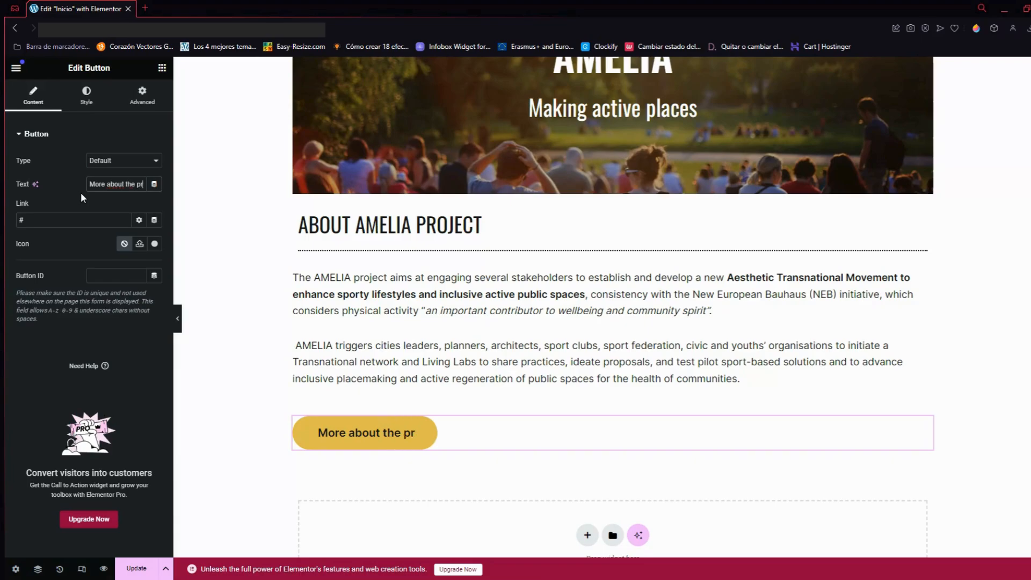
pyautogui.write('oject')
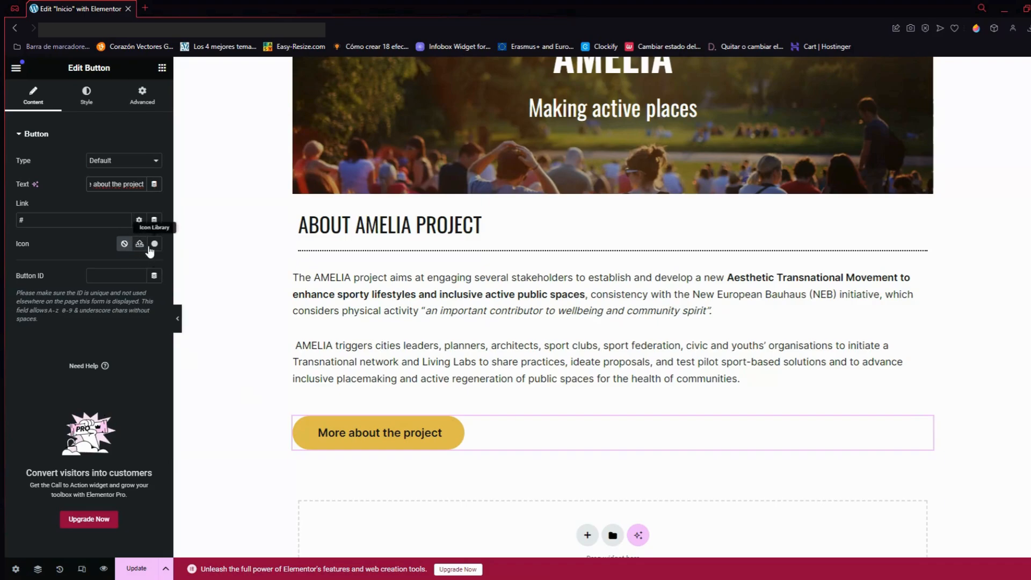
pyautogui.press('Tab')
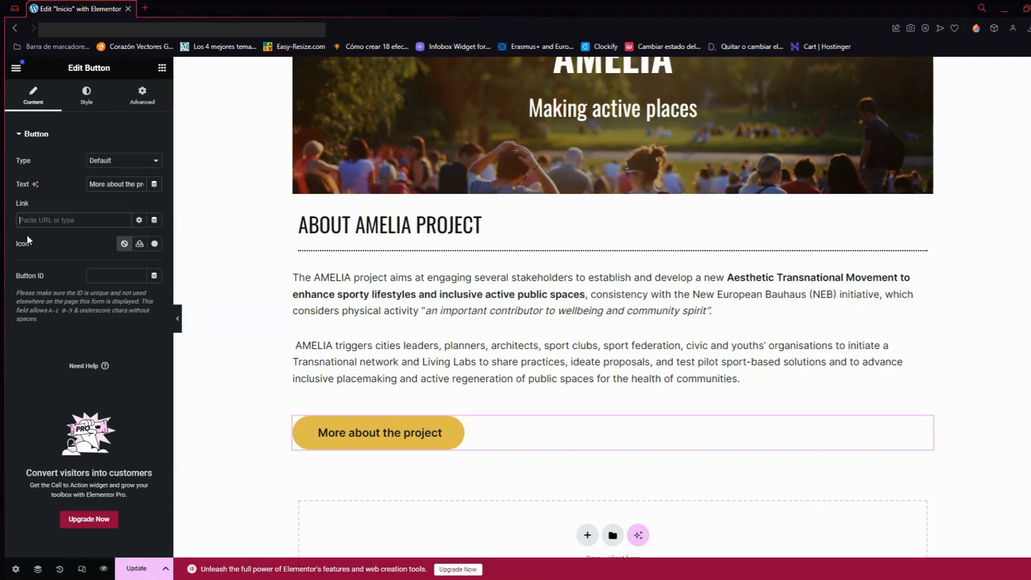
# Step: Open the live site's sport-based-solutions page and examine its project cards
pyautogui.write('/sport-based-solutions/')
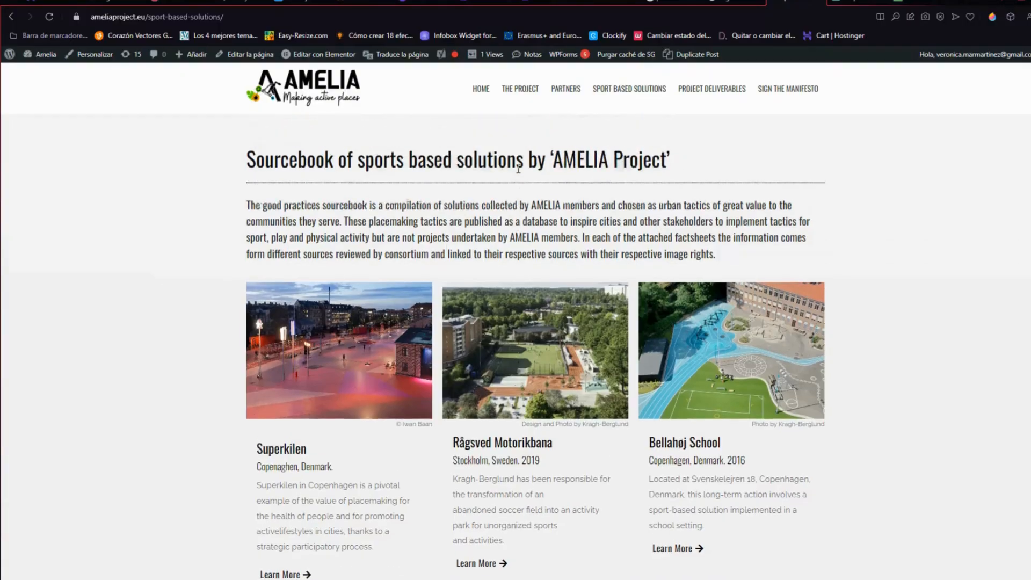
pyautogui.scroll(-2, 513, 194)
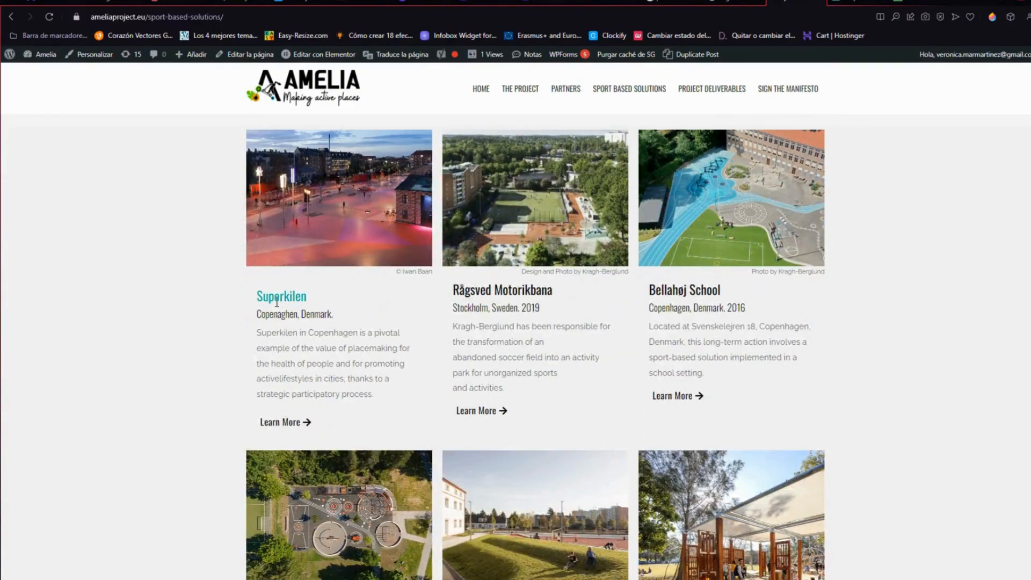
pyautogui.scroll(-2, 692, 303)
pyautogui.scroll(-5, 691, 303)
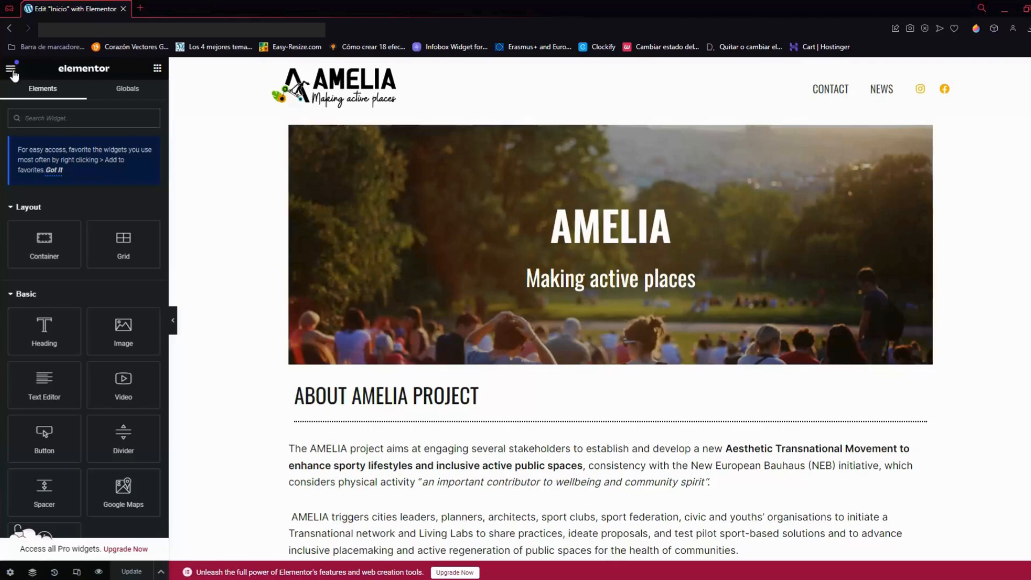
# Step: Exit the Elementor editor for the Inicio page and open the WordPress list of posts
pyautogui.click(12, 69)
pyautogui.click(84, 339)
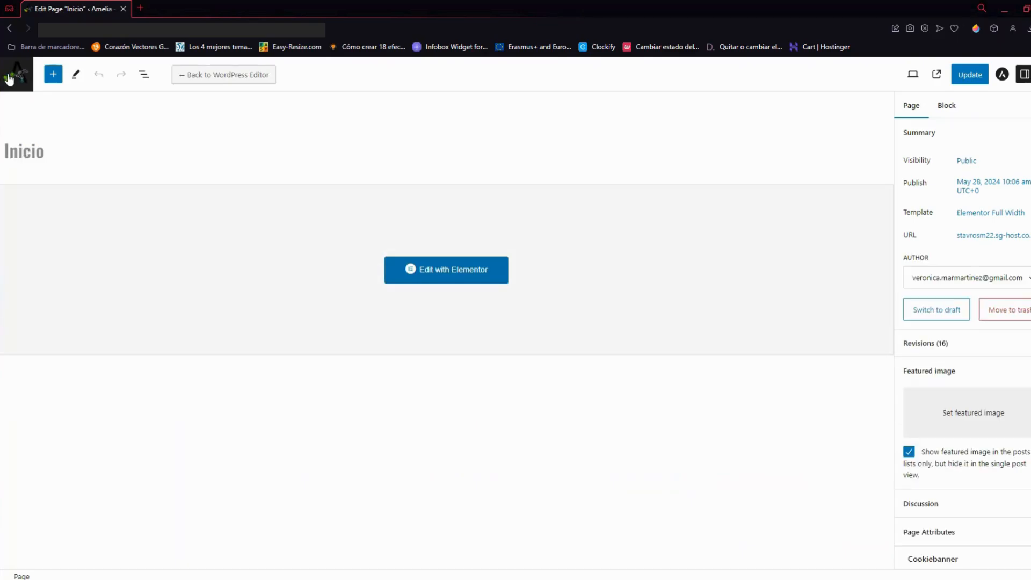
pyautogui.click(9, 80)
pyautogui.moveTo(32, 121)
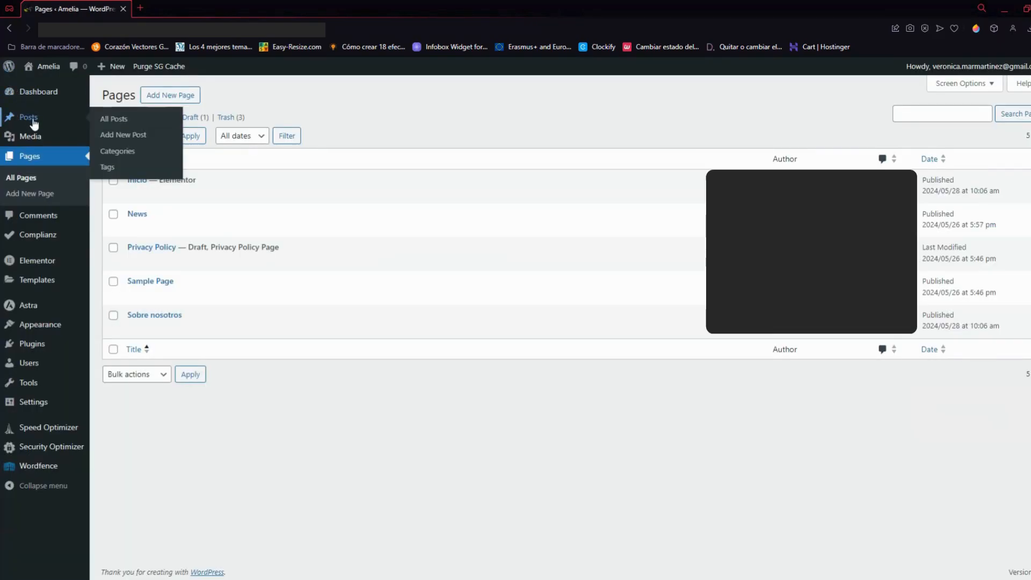
pyautogui.click(29, 117)
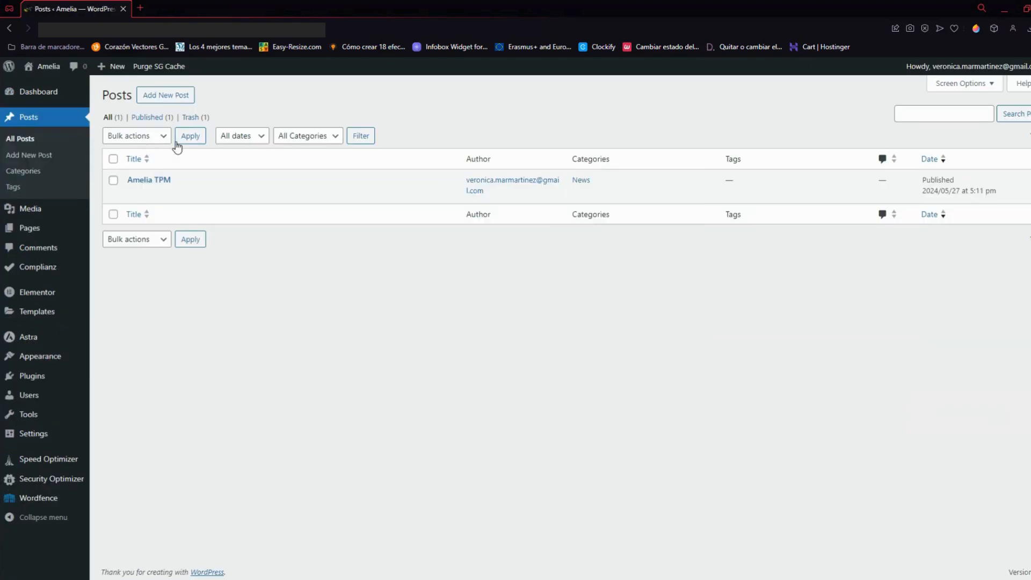
# Step: Create a new post and title it "Your post name"
pyautogui.click(168, 96)
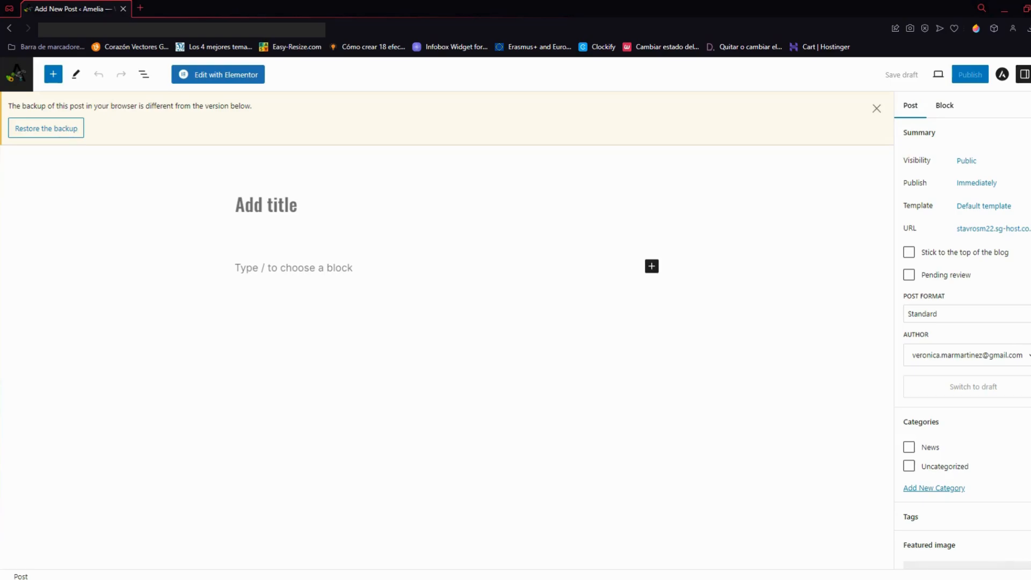
pyautogui.click(286, 202)
pyautogui.write('Your post name')
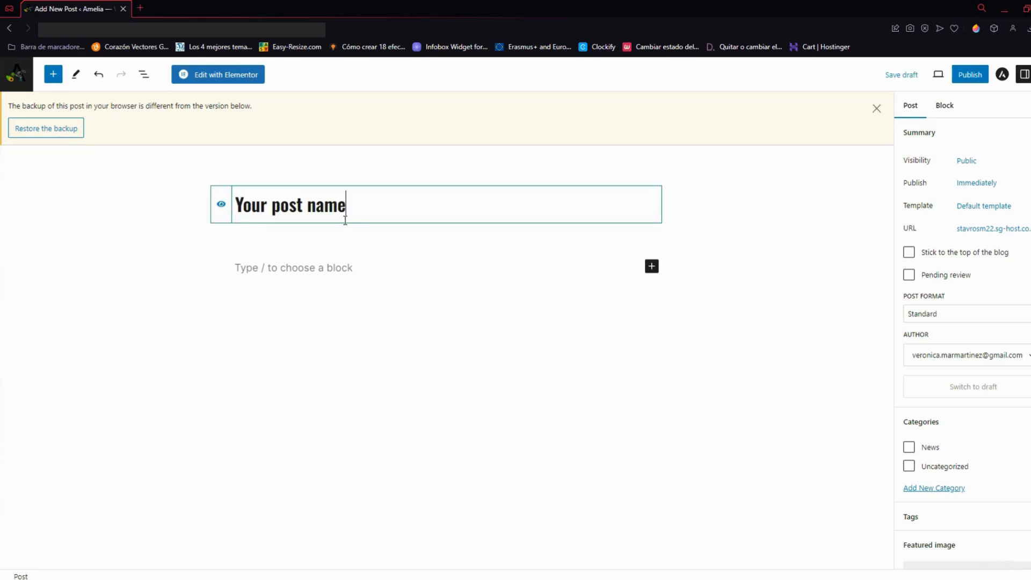
# Step: Assign the post to the News category and add a new category named Events to it
pyautogui.scroll(-2, 967, 231)
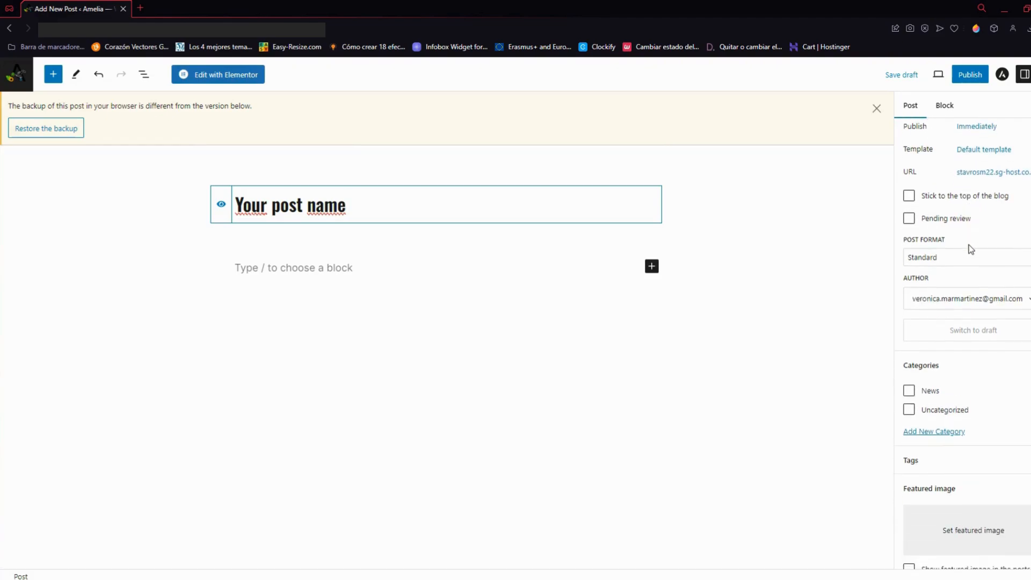
pyautogui.click(909, 336)
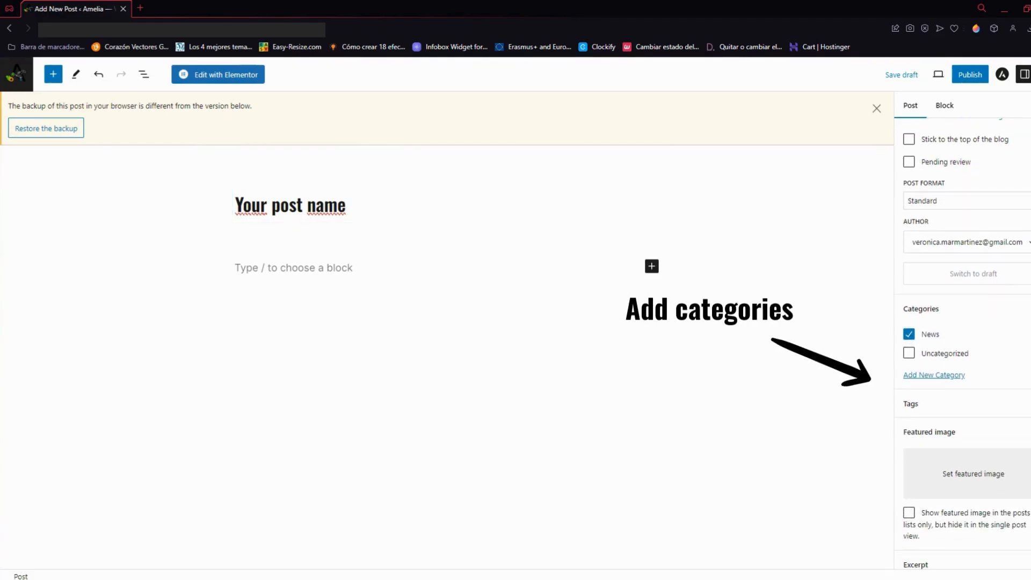
pyautogui.click(911, 376)
pyautogui.click(934, 414)
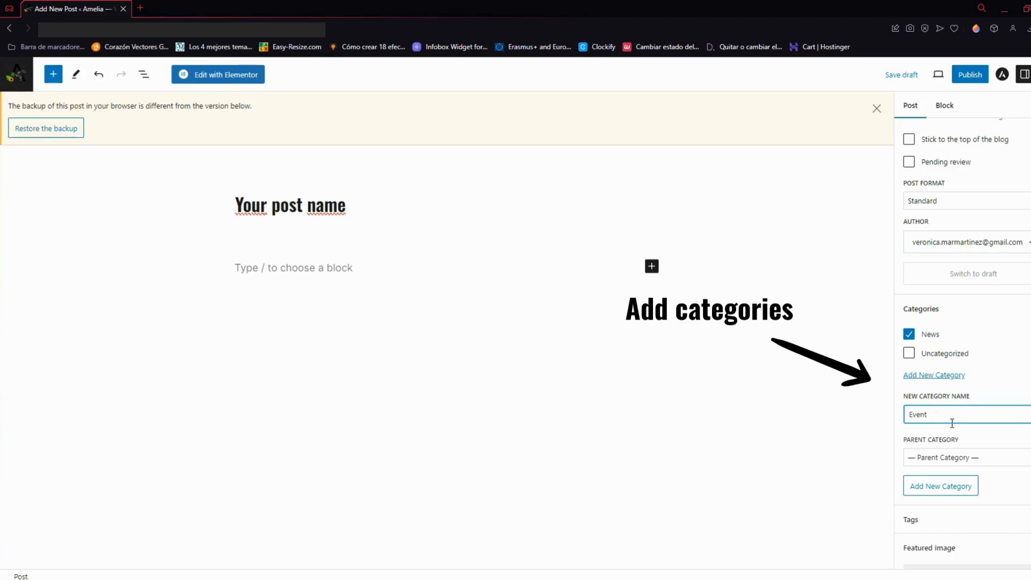
pyautogui.scroll(-1, 962, 456)
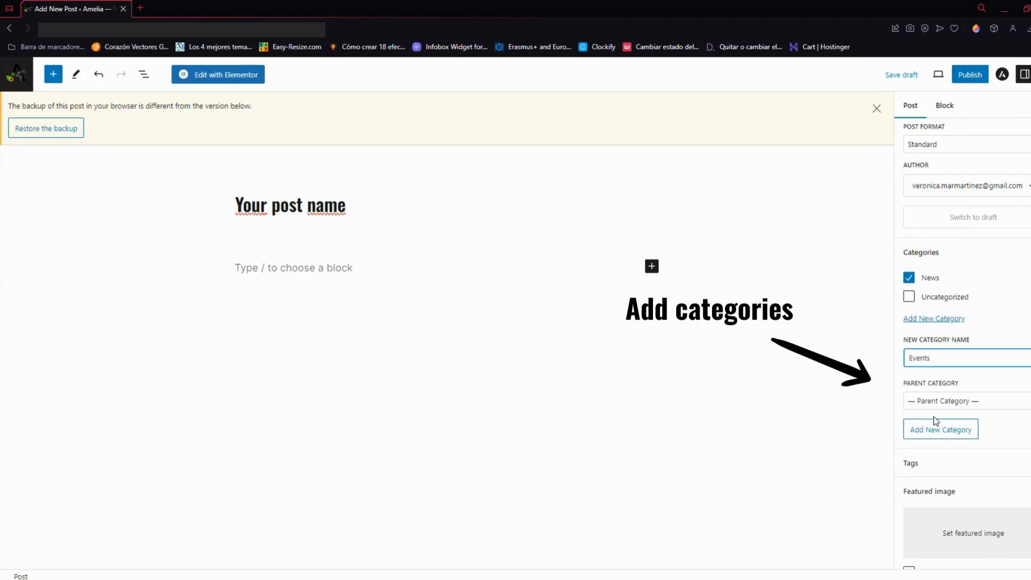
pyautogui.click(939, 437)
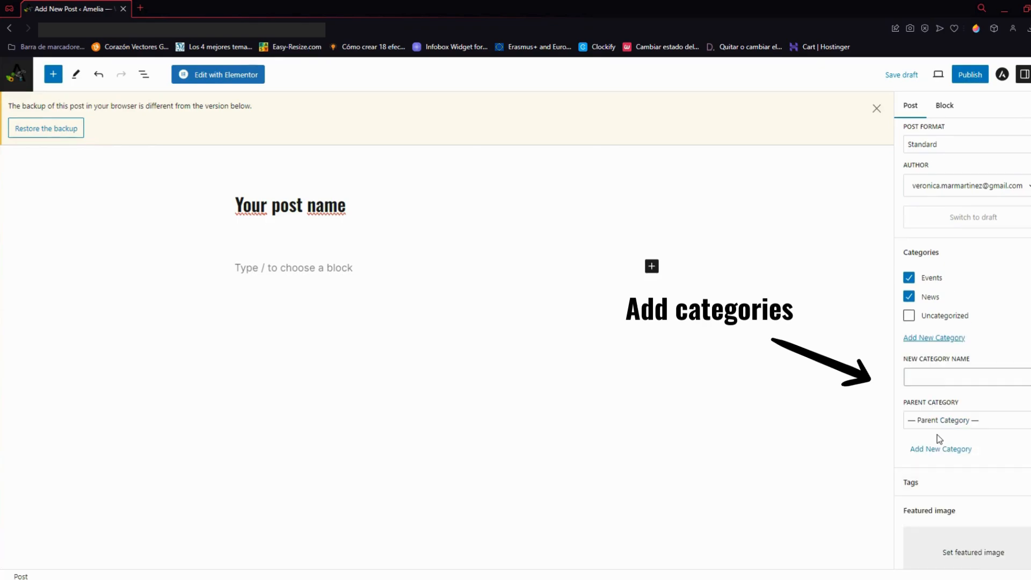
# Step: Set the media library photo of people sitting in a park as the post's featured image
pyautogui.scroll(-2, 962, 430)
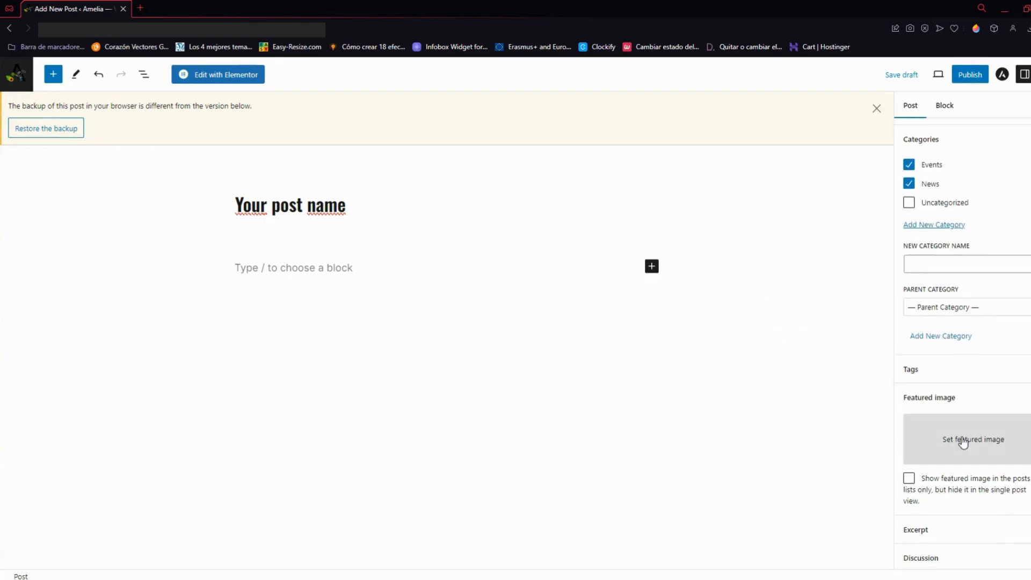
pyautogui.click(978, 444)
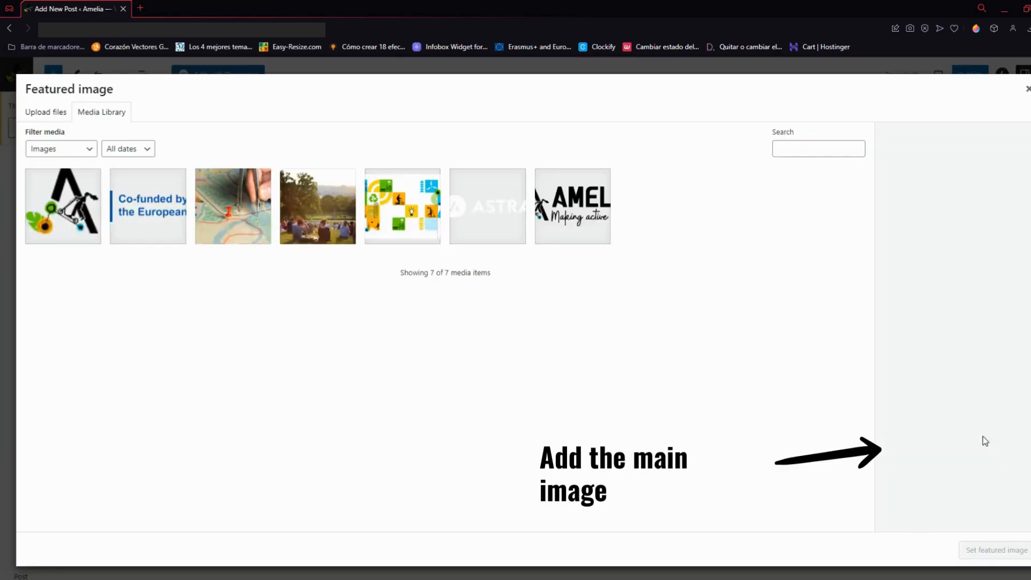
pyautogui.click(309, 202)
pyautogui.click(1015, 553)
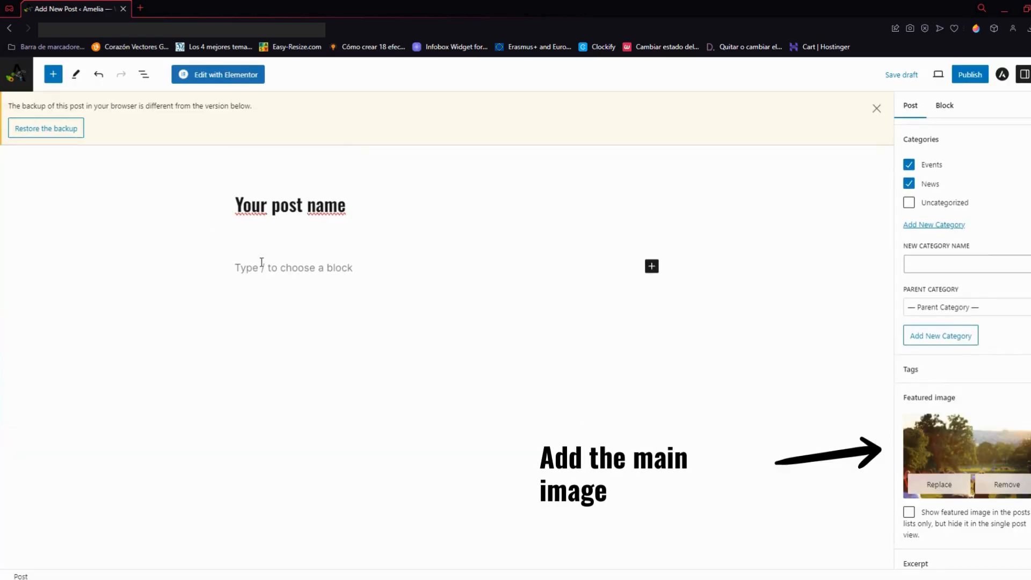
# Step: Write "Content here" as the post's body paragraph
pyautogui.click(271, 277)
pyautogui.write('C')
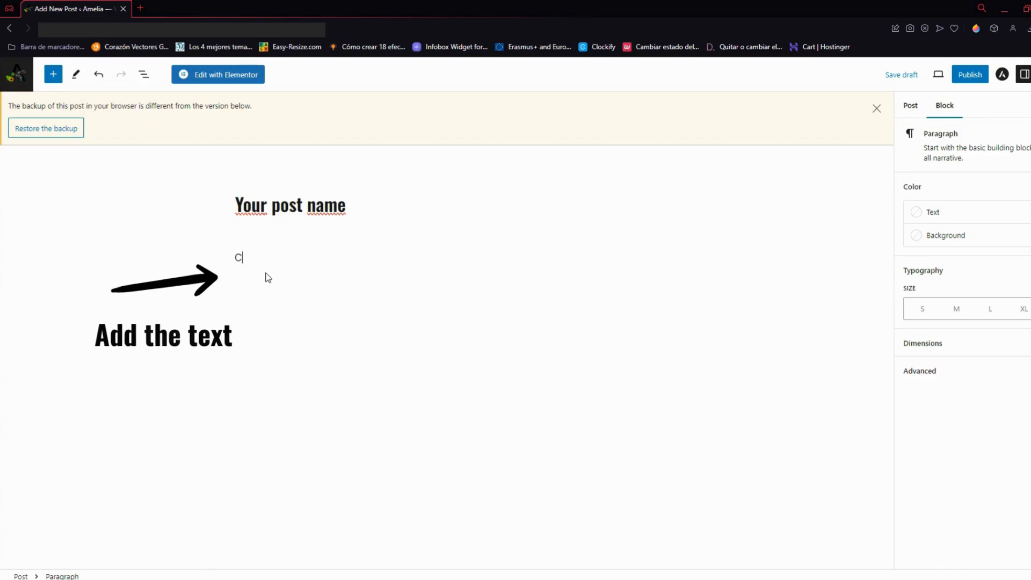
pyautogui.write('ontent here')
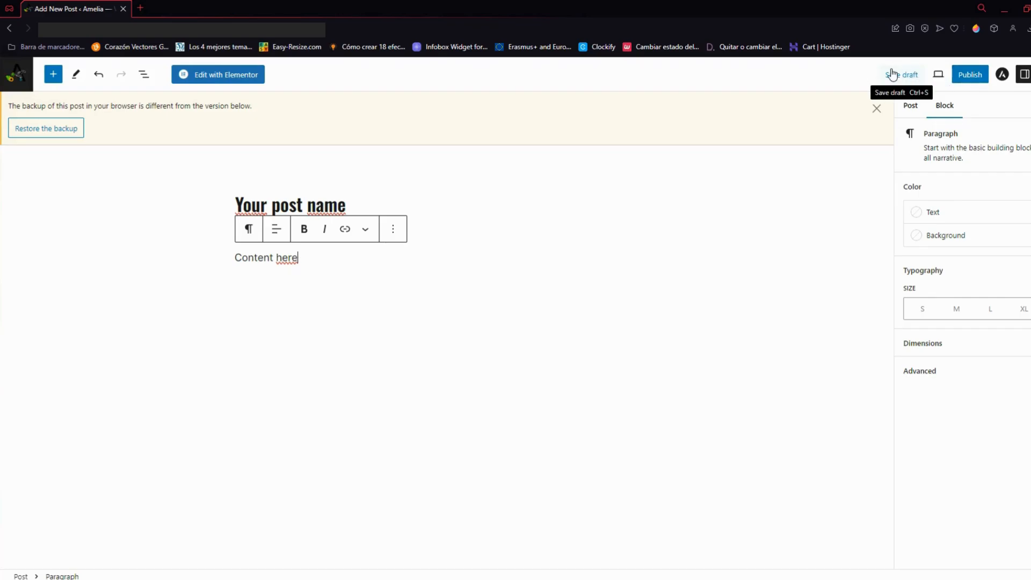
# Step: Publish the post and return to the list of posts
pyautogui.click(968, 78)
pyautogui.click(959, 79)
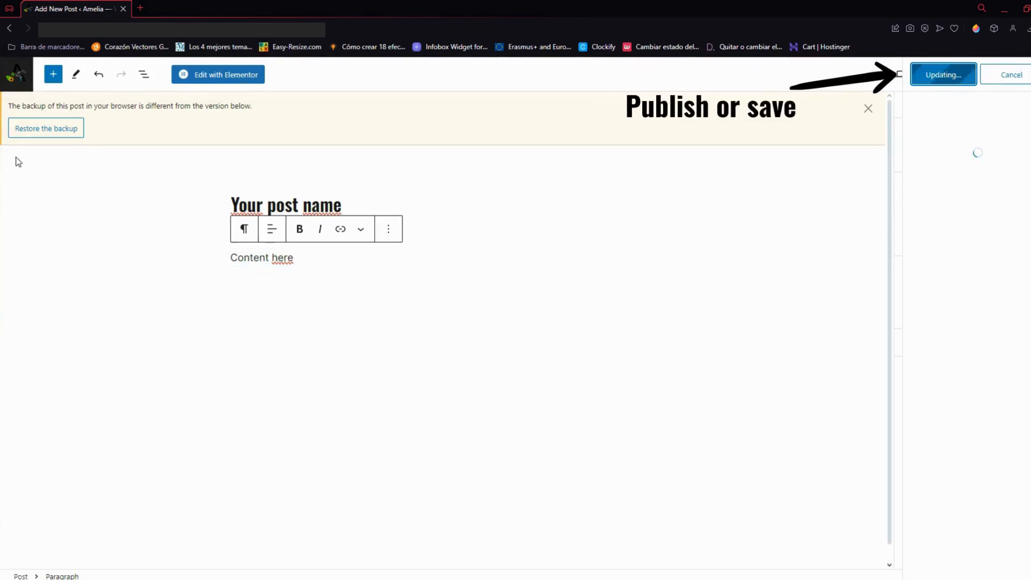
pyautogui.click(18, 86)
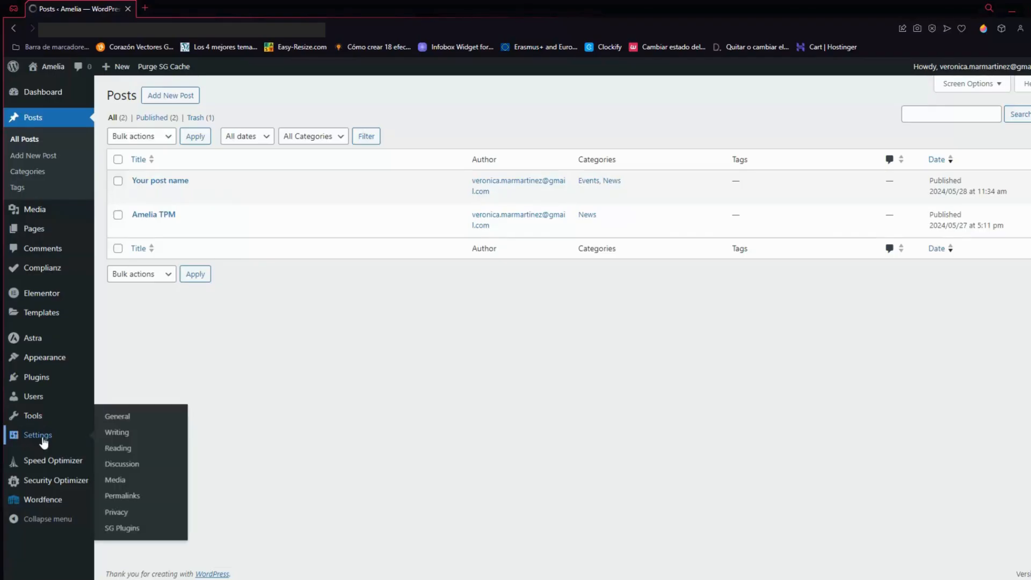
# Step: Open the site's general settings and examine the title, tagline, language and date and time format options
pyautogui.click(42, 439)
pyautogui.click(258, 129)
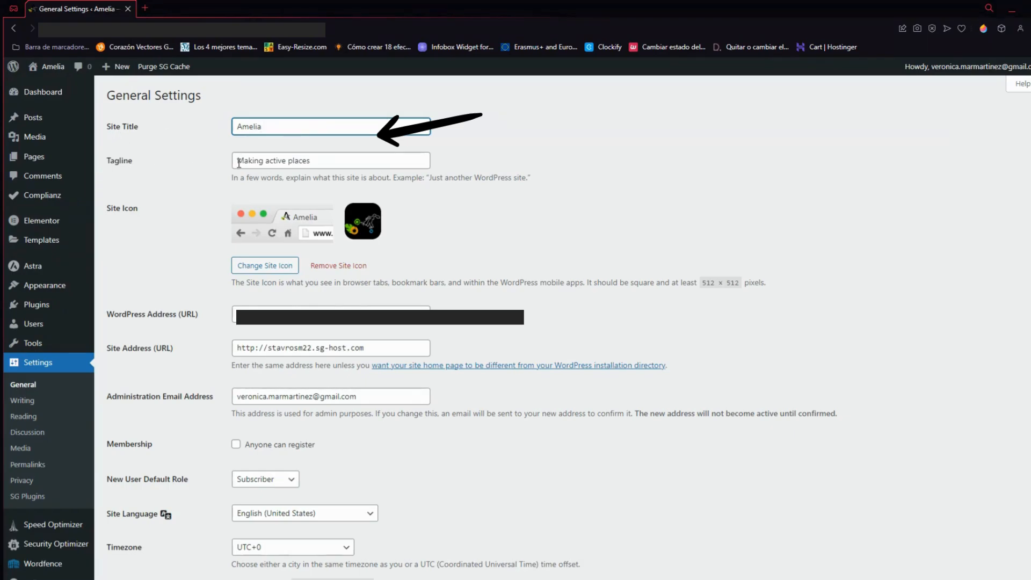
pyautogui.scroll(-6, 246, 164)
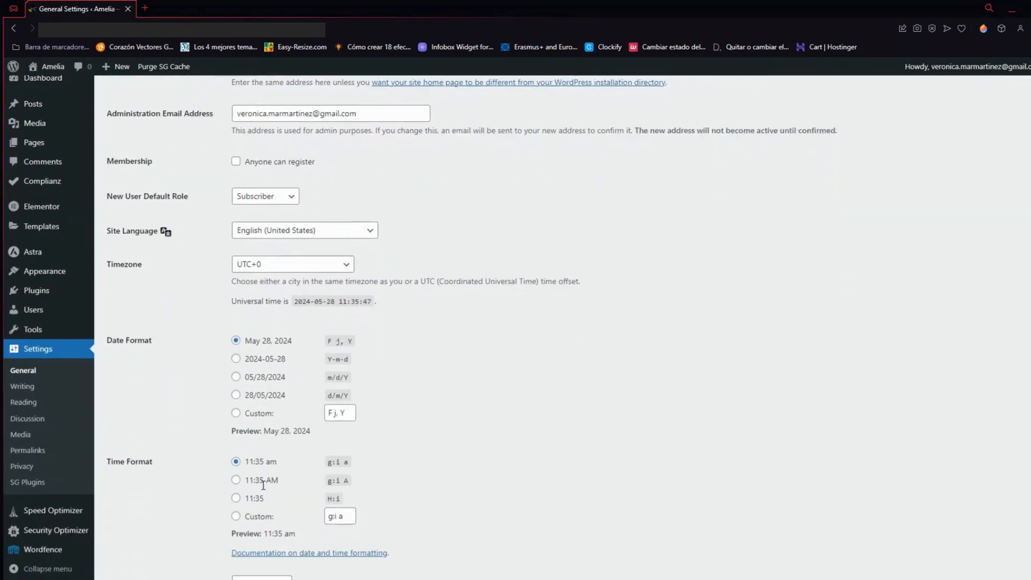
# Step: In the reading settings, make the static page Inicio the site's homepage and save the changes
pyautogui.click(22, 387)
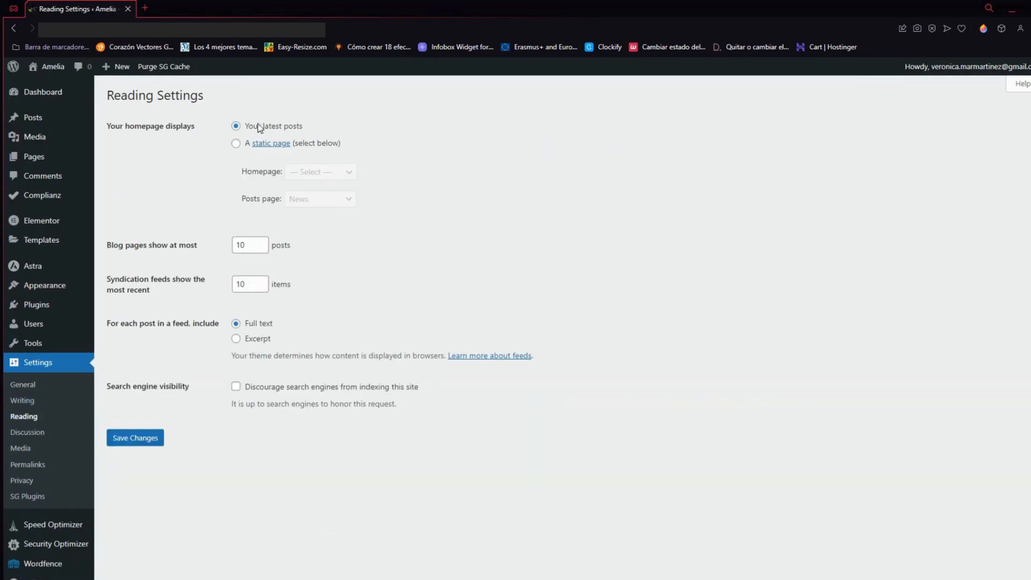
pyautogui.click(236, 144)
pyautogui.click(323, 183)
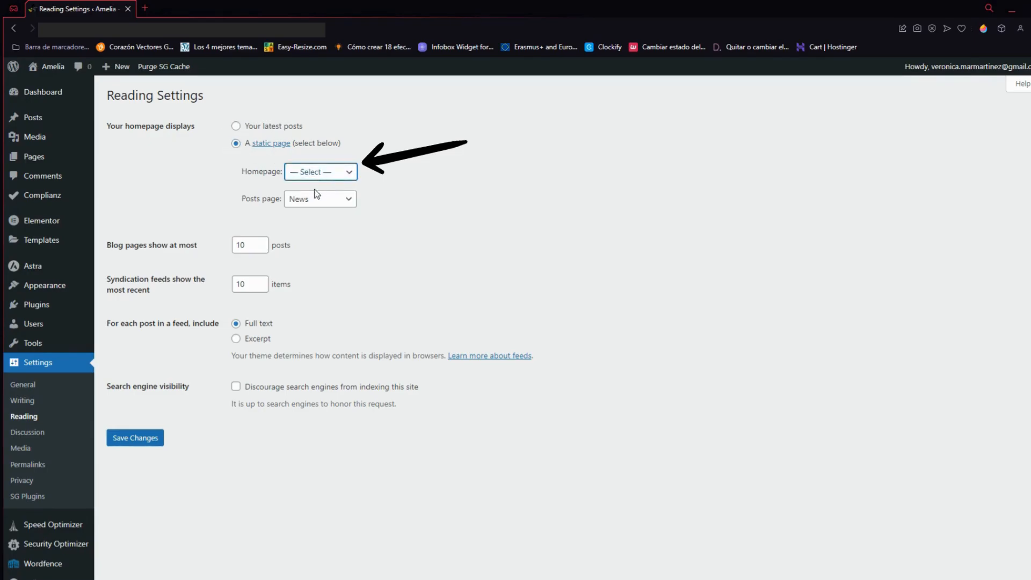
pyautogui.click(305, 201)
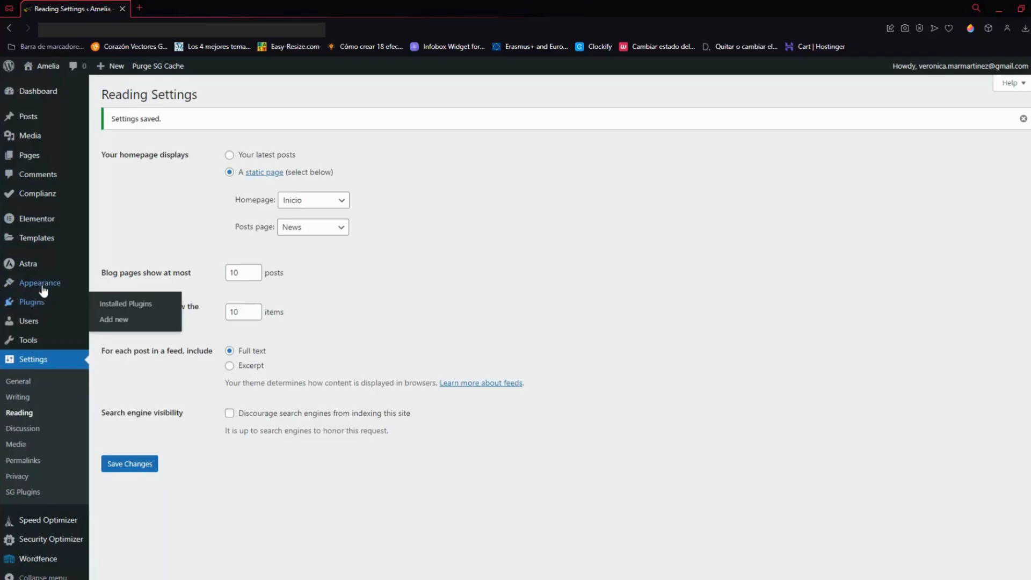
# Step: Open the Primary menu for editing and remove its invalid Inicio and About us items
pyautogui.moveTo(47, 289)
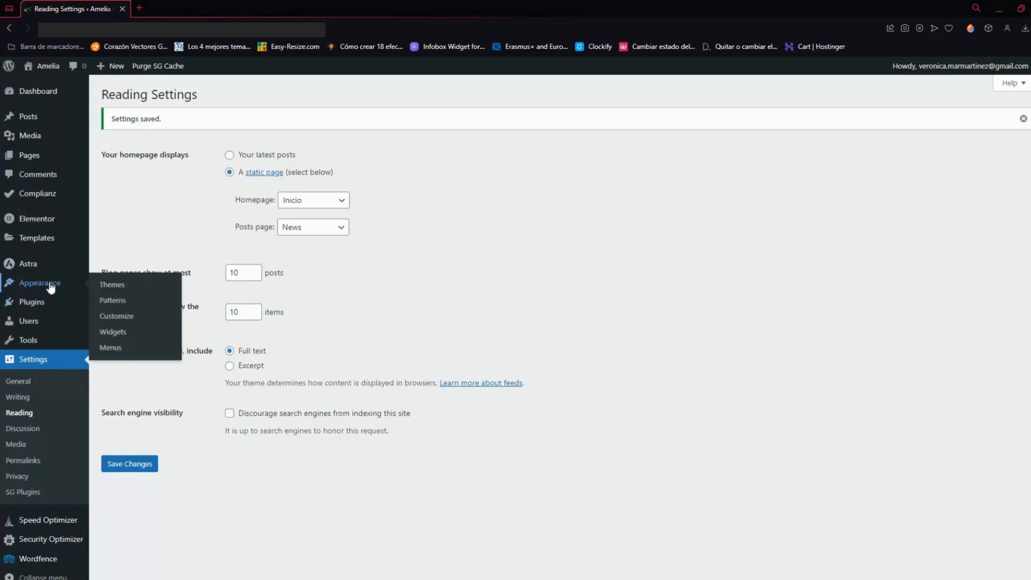
pyautogui.click(112, 350)
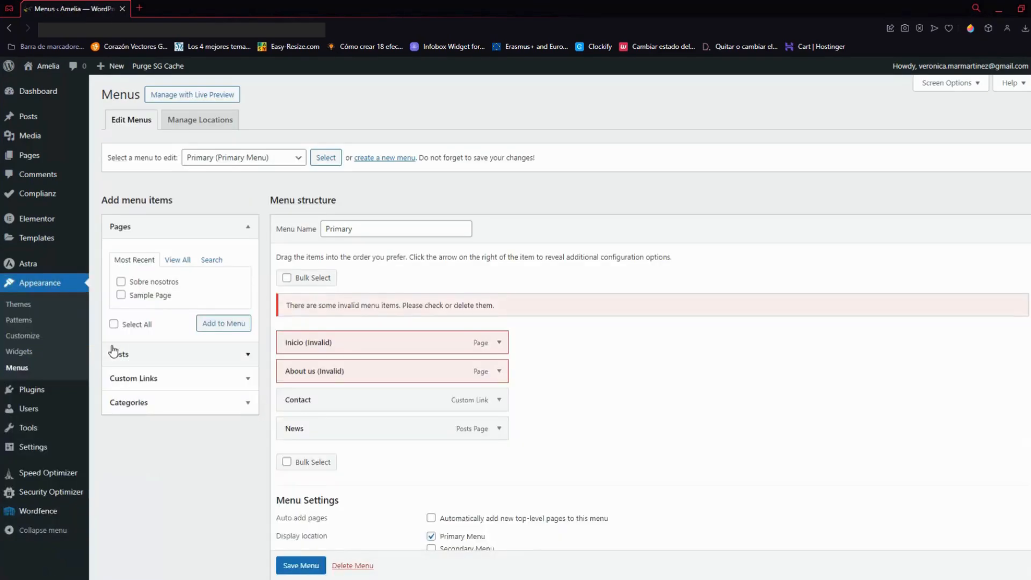
pyautogui.scroll(-2, 376, 350)
pyautogui.click(499, 241)
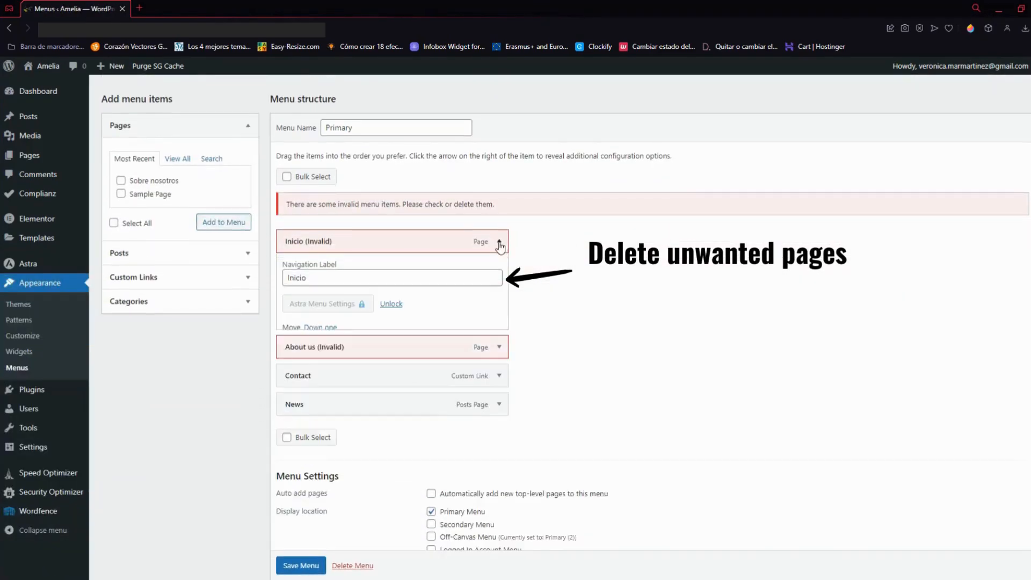
pyautogui.click(295, 376)
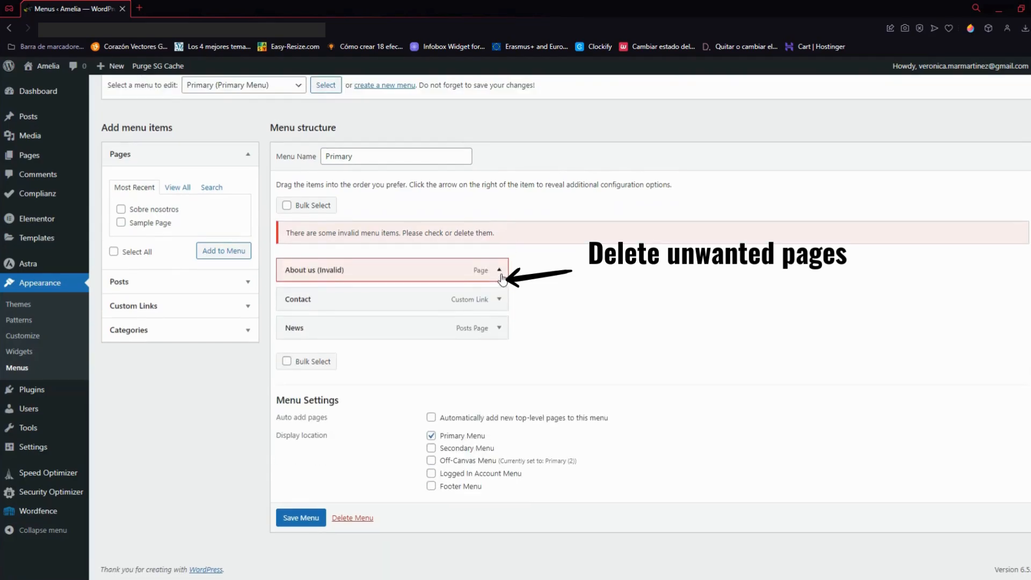
pyautogui.click(499, 270)
pyautogui.click(295, 404)
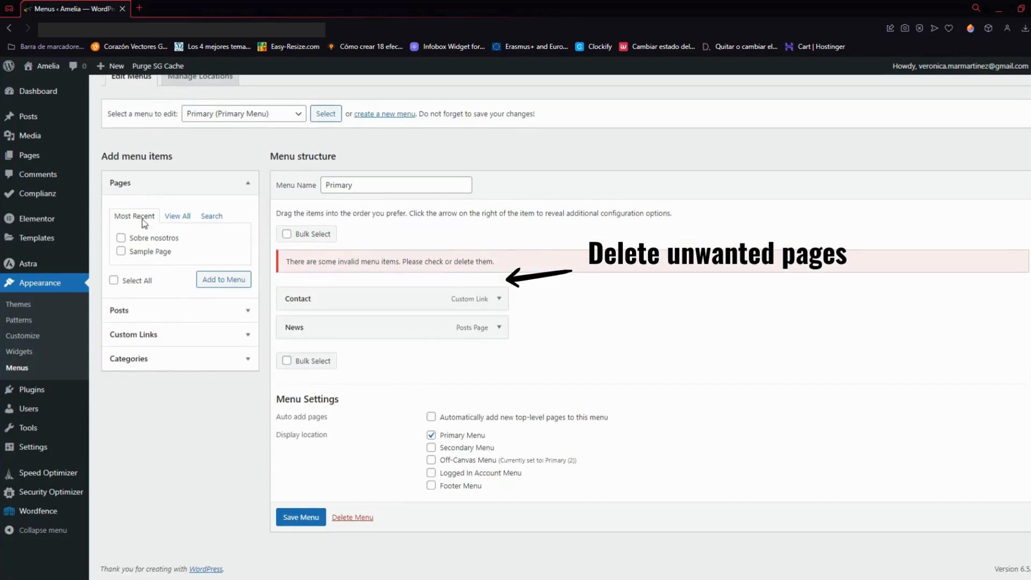
# Step: Add the Inicio, News and Sobre nosotros pages to the Primary menu and rearrange the menu items
pyautogui.click(178, 218)
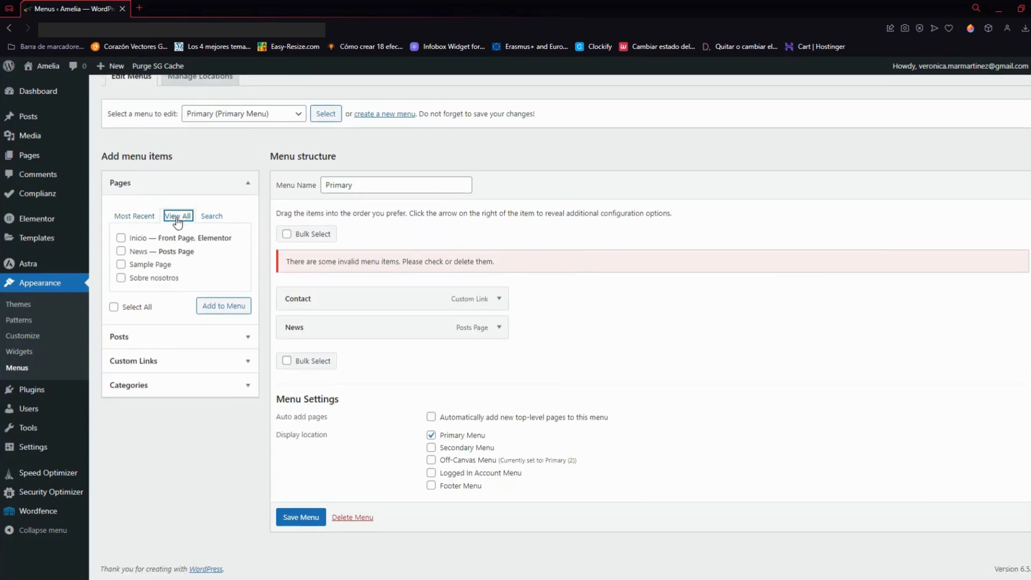
pyautogui.click(121, 237)
pyautogui.click(121, 251)
pyautogui.click(121, 278)
pyautogui.click(230, 307)
pyautogui.moveTo(343, 330); pyautogui.dragTo(341, 365)
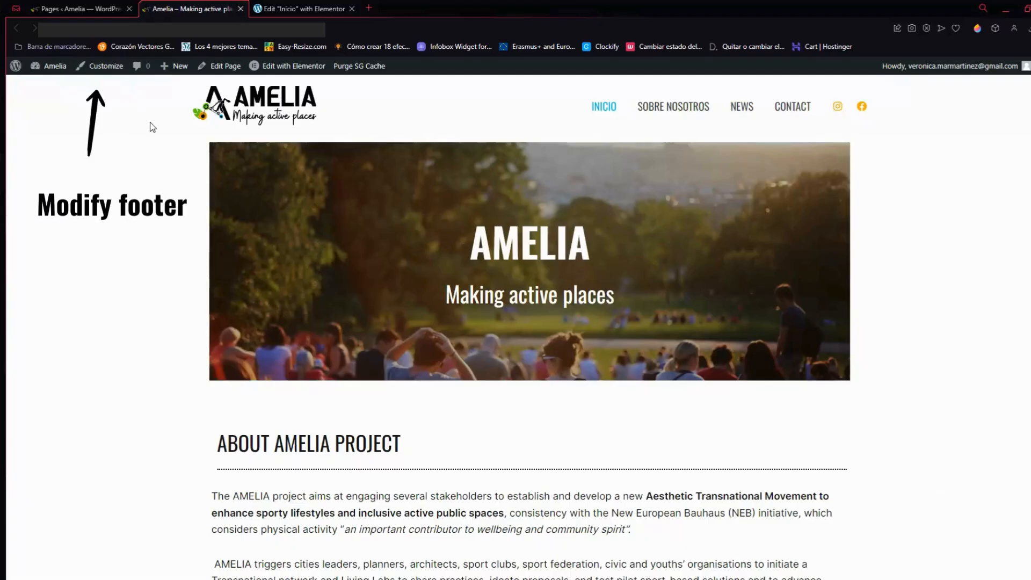
# Step: Examine the live homepage down to its footer and open the page in the theme customizer
pyautogui.scroll(-6, 224, 242)
pyautogui.scroll(-2, 299, 442)
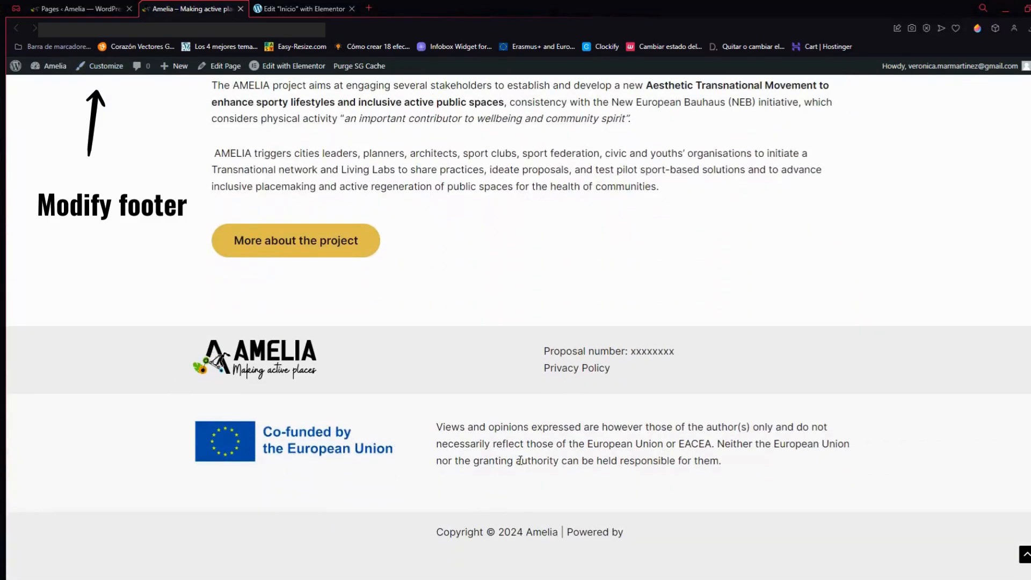
pyautogui.click(104, 70)
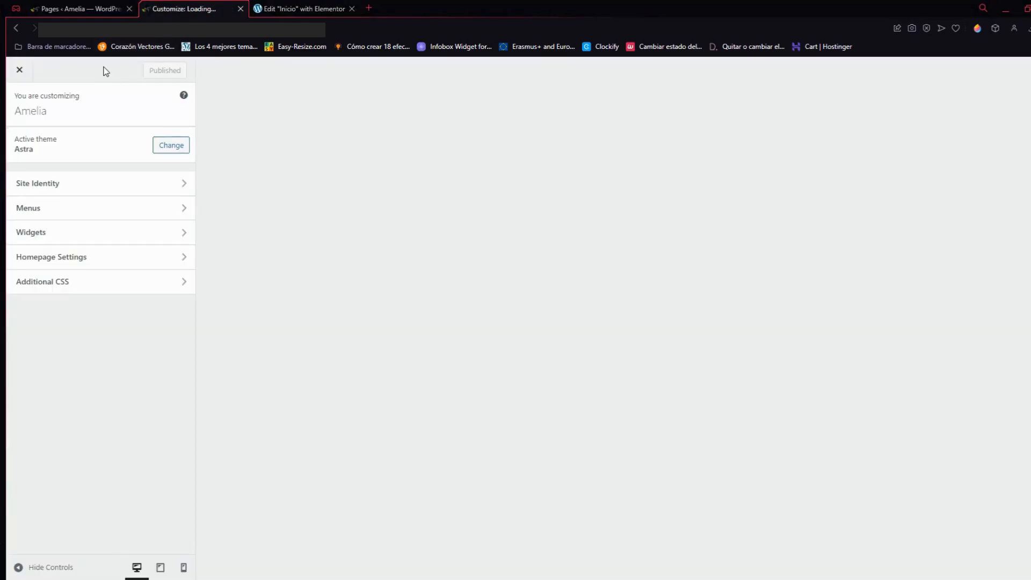
pyautogui.scroll(-10, 554, 356)
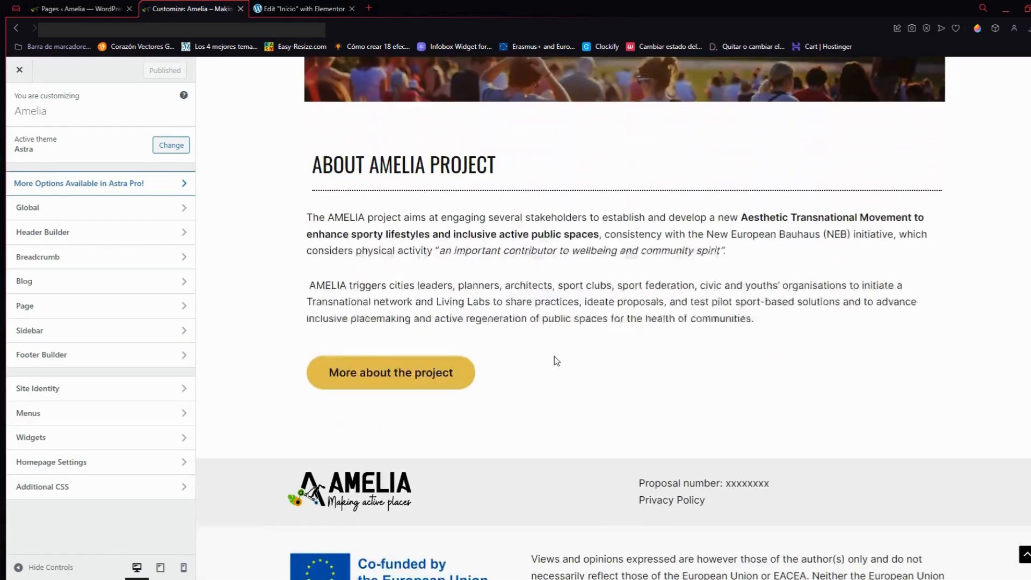
# Step: Open the Above Footer row's settings in the Footer Builder and set its column count to 4
pyautogui.click(204, 334)
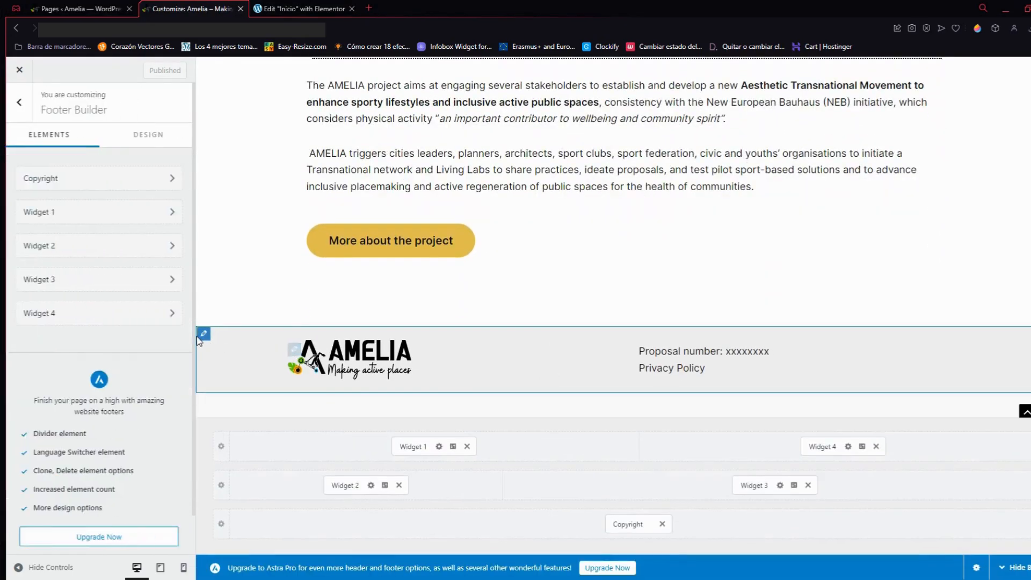
pyautogui.click(203, 335)
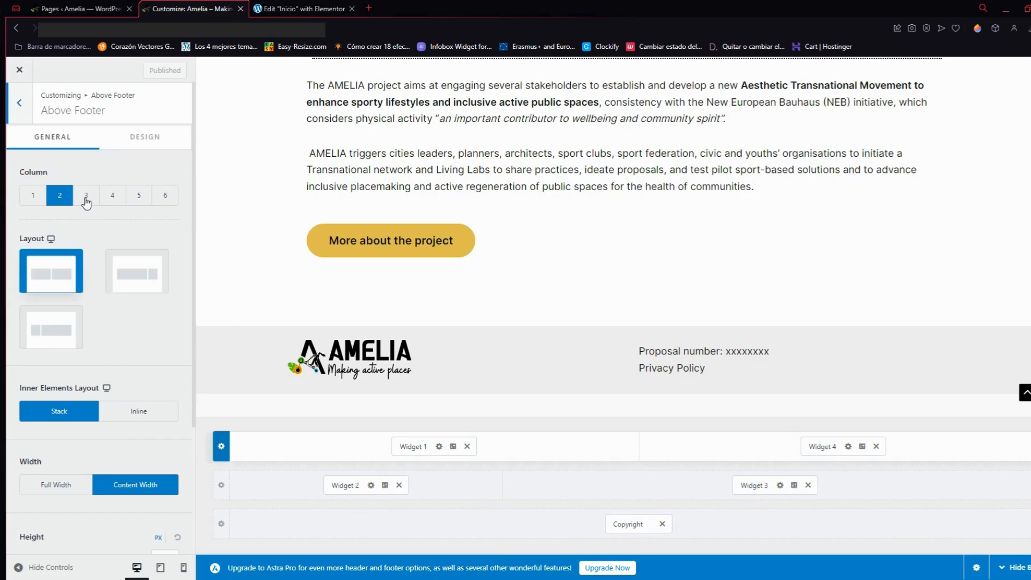
pyautogui.click(85, 197)
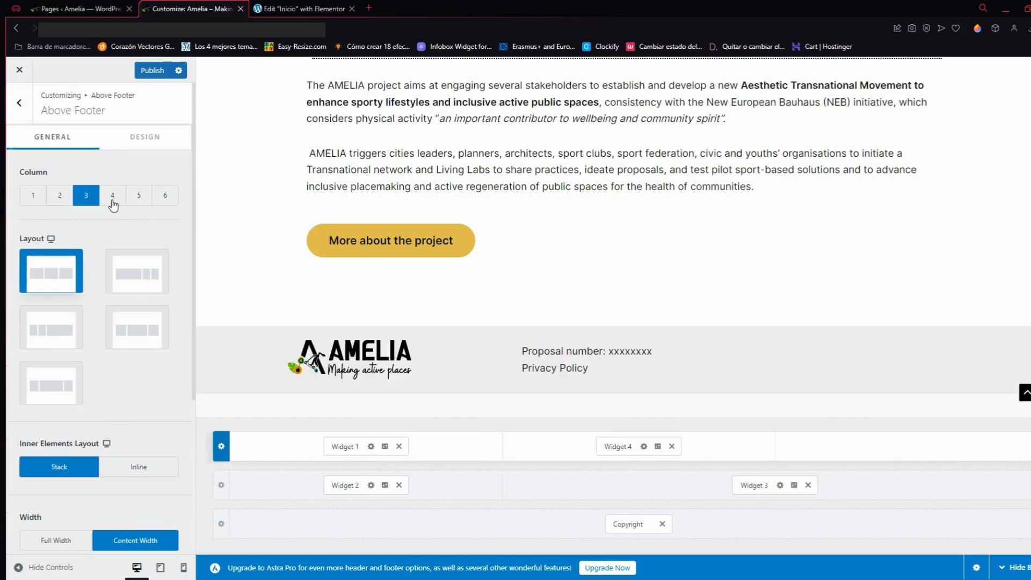
pyautogui.click(112, 200)
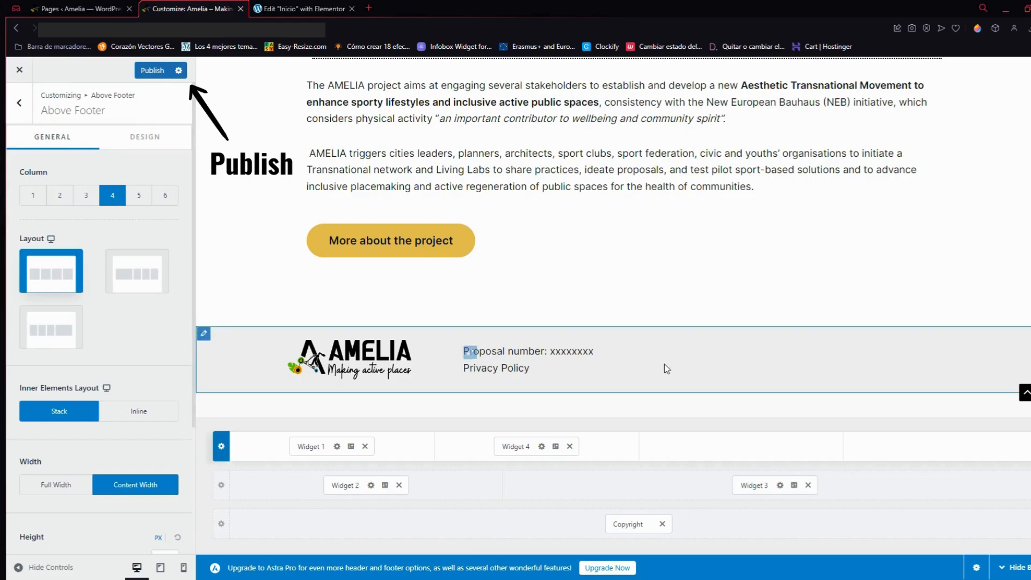